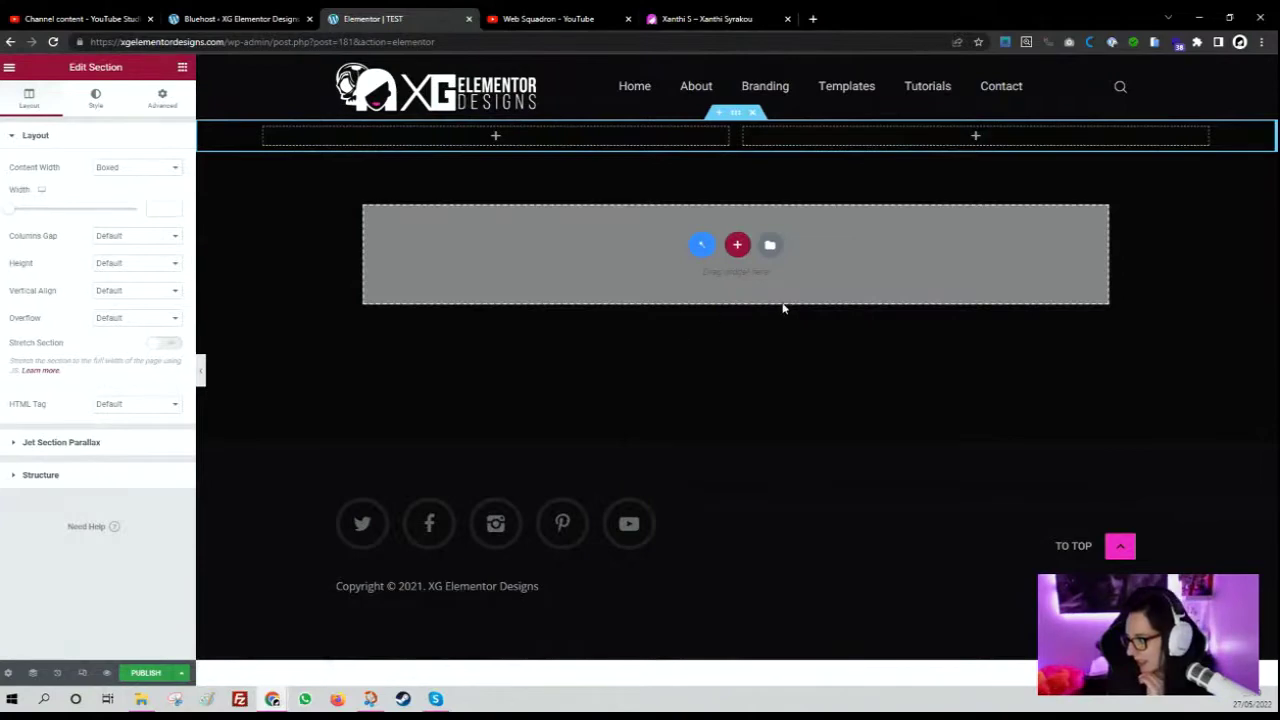
Add an Image widget to the section's left column and fill it with XGHERO-1.jpg from the media library.
left_click(183, 68)
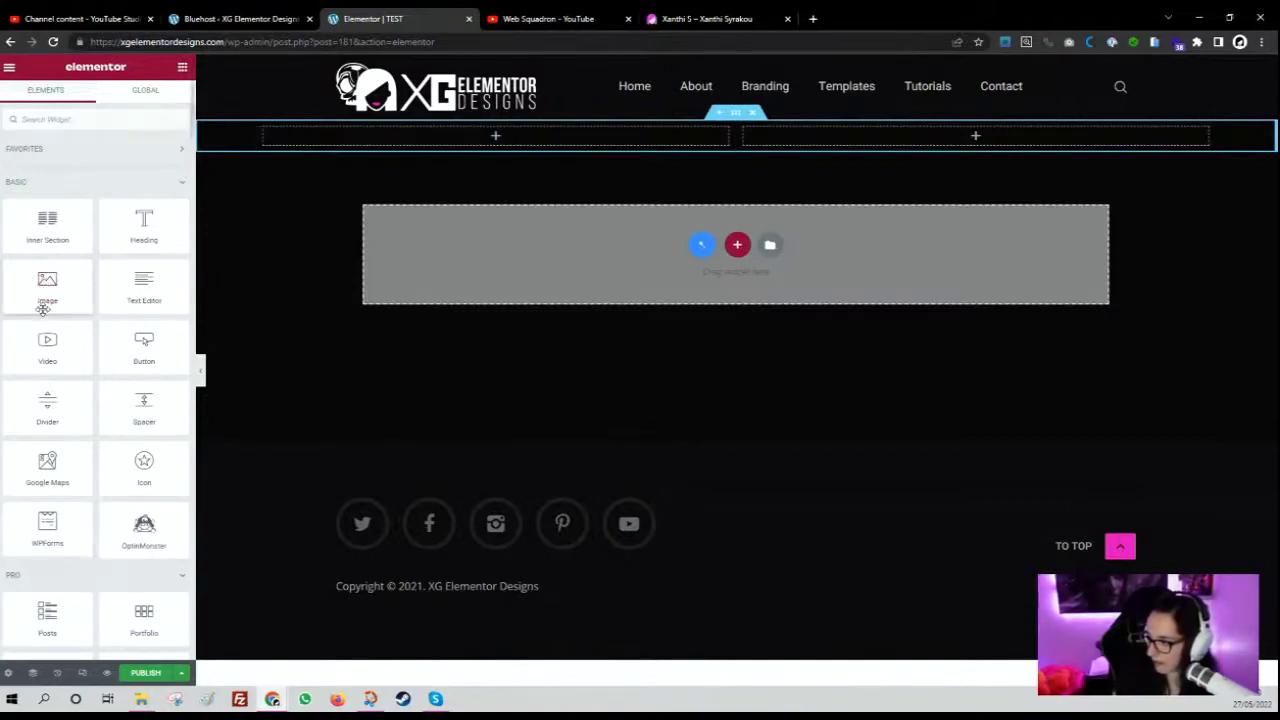
left_click_drag(42, 292, 457, 143)
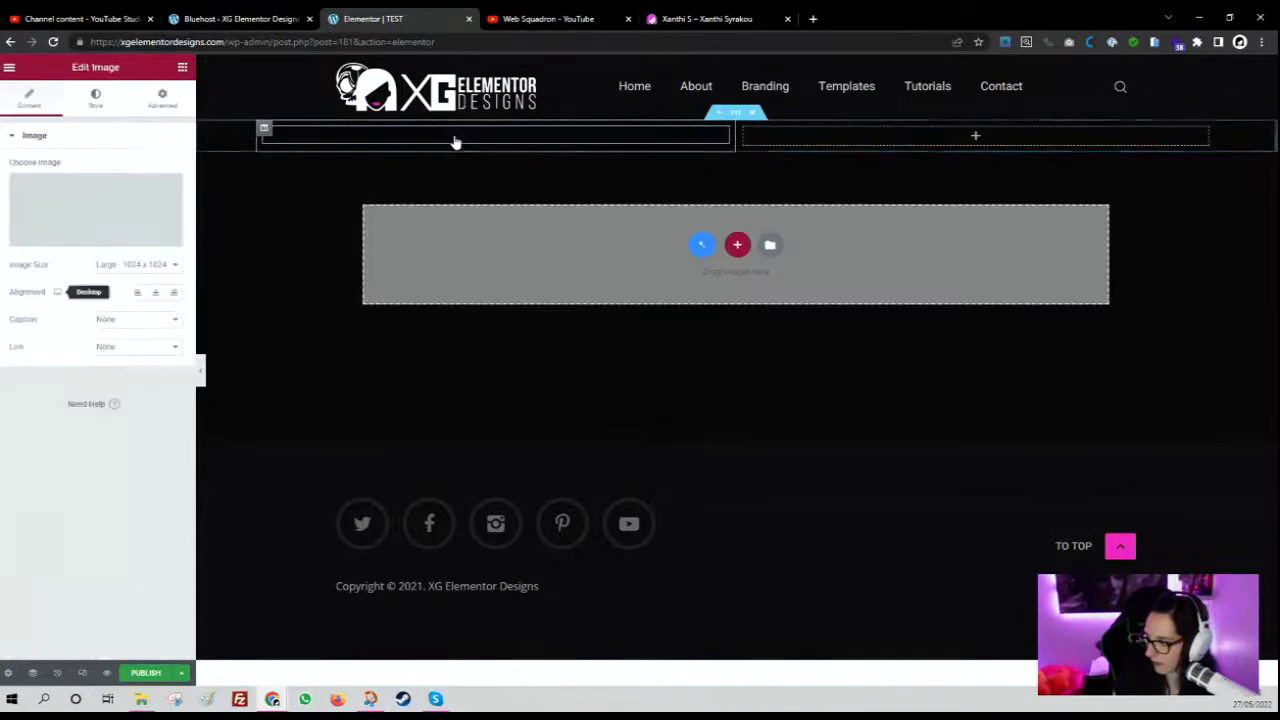
left_click(117, 202)
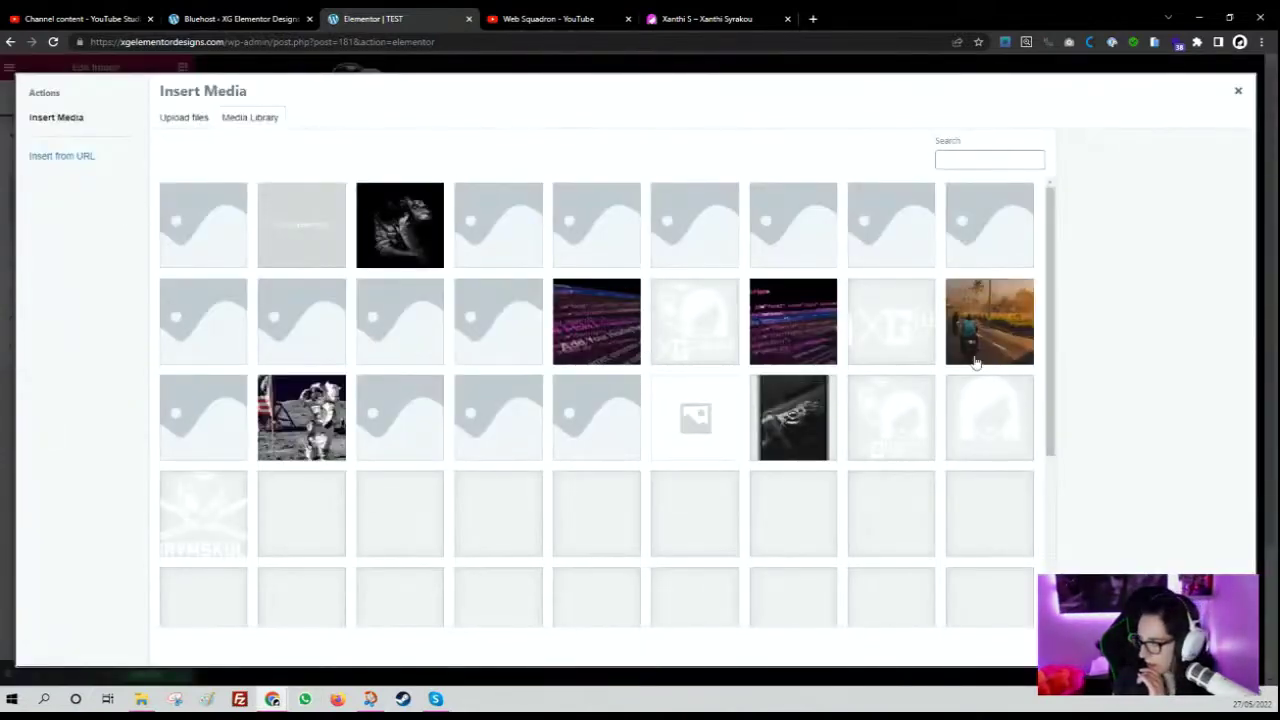
left_click(613, 320)
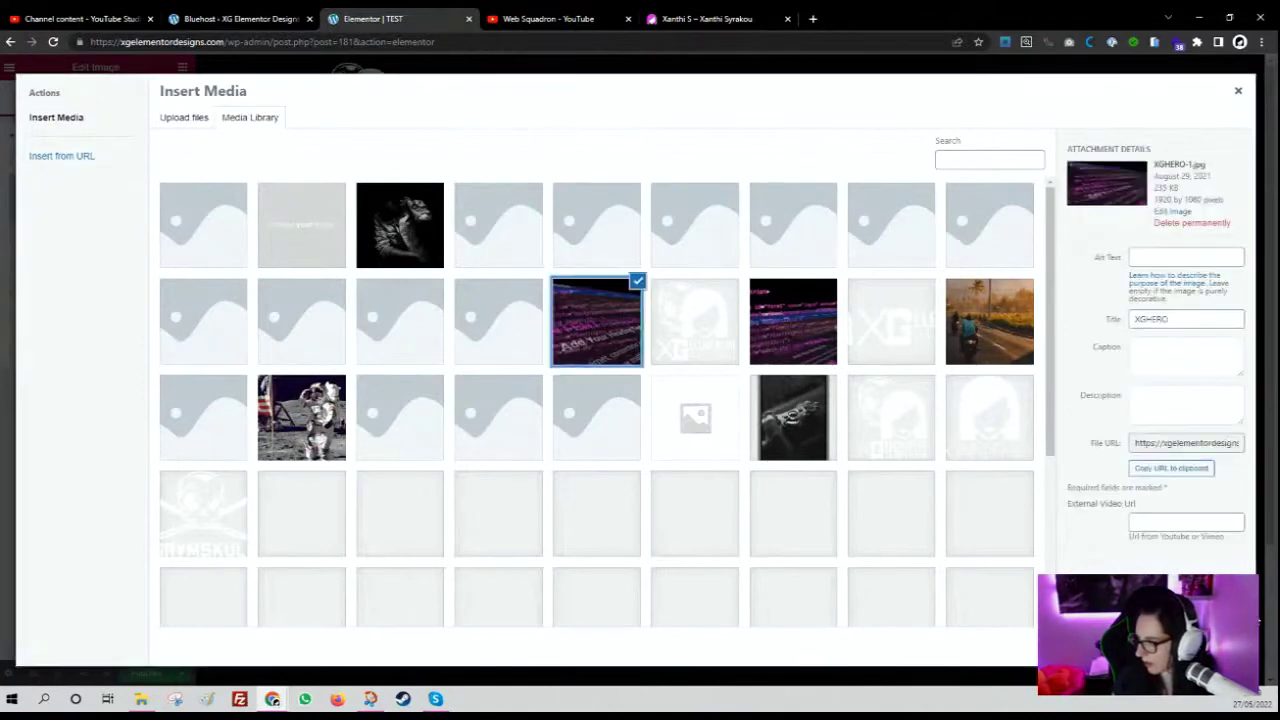
left_click(1209, 645)
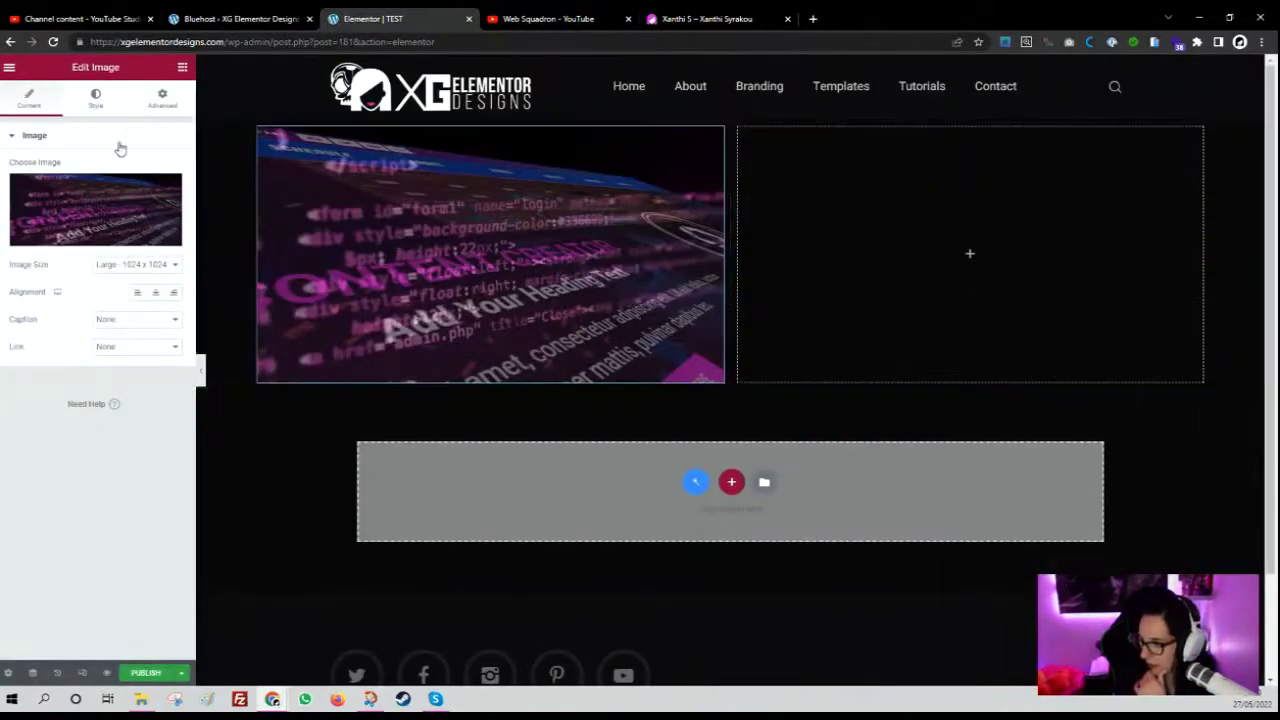
Give the image's hover state a transition duration of 0.8 and the Shrink hover animation.
left_click(91, 108)
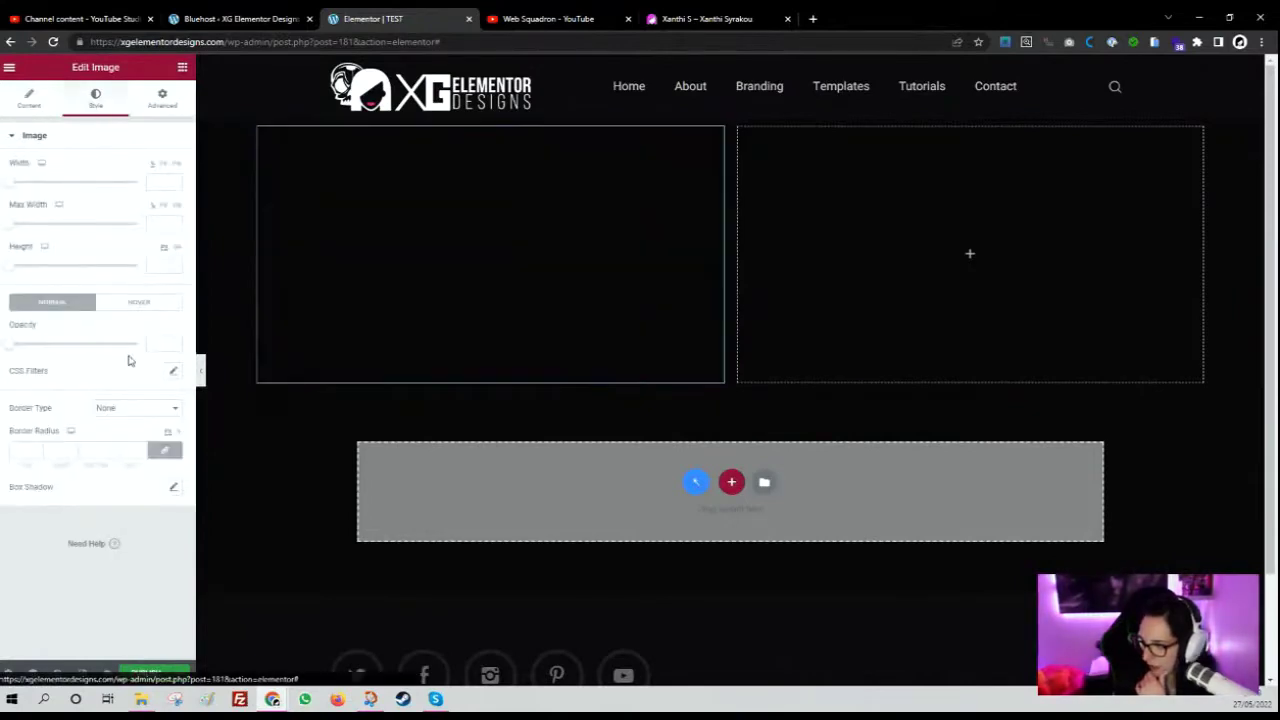
left_click(141, 312)
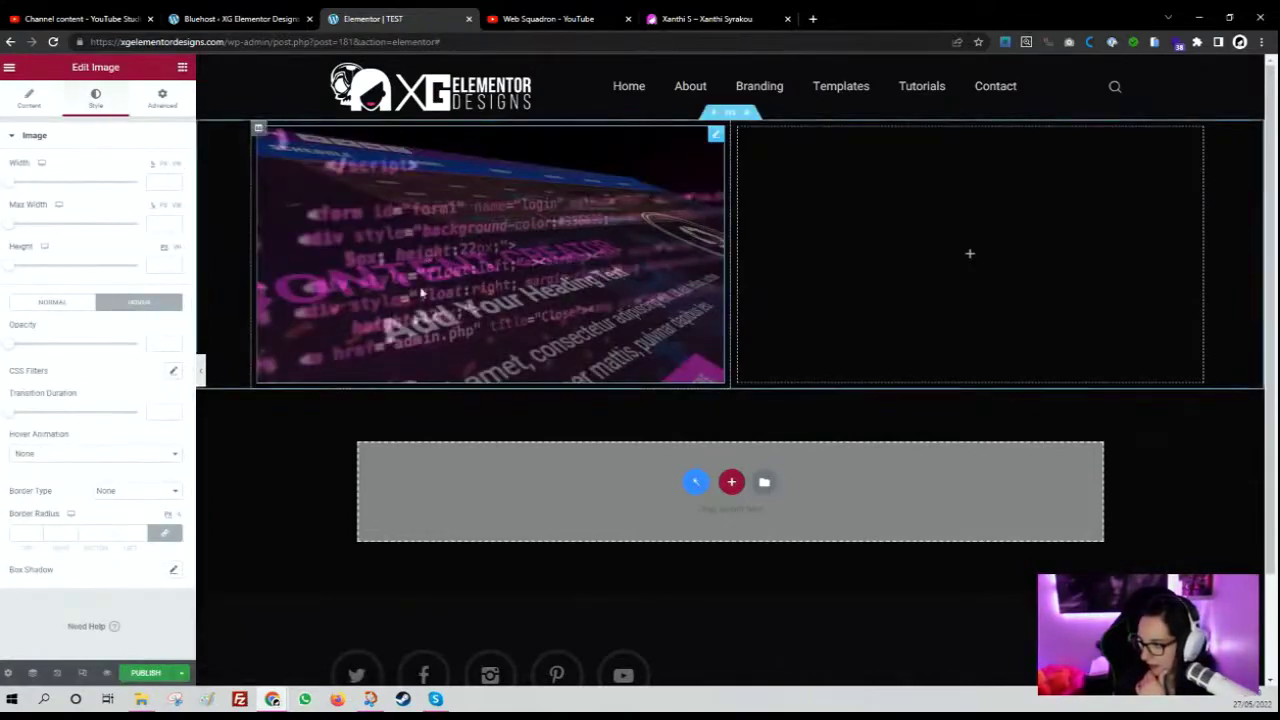
left_click(41, 413)
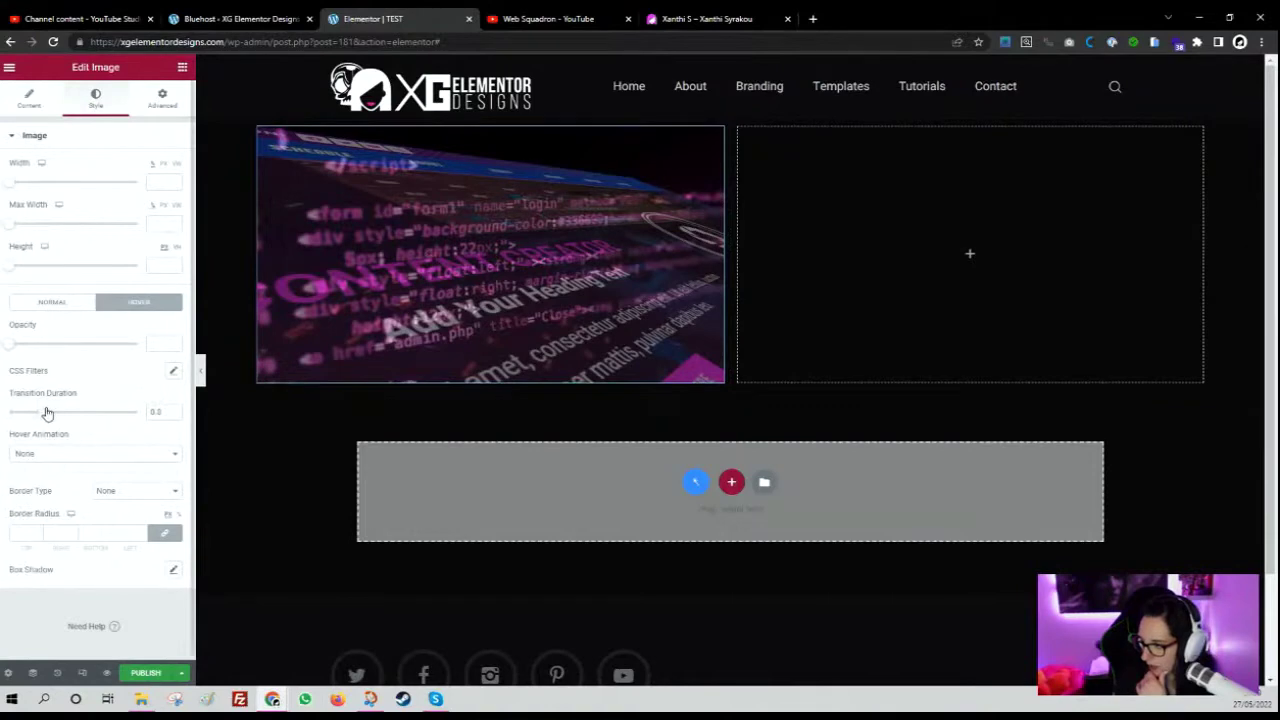
left_click(60, 457)
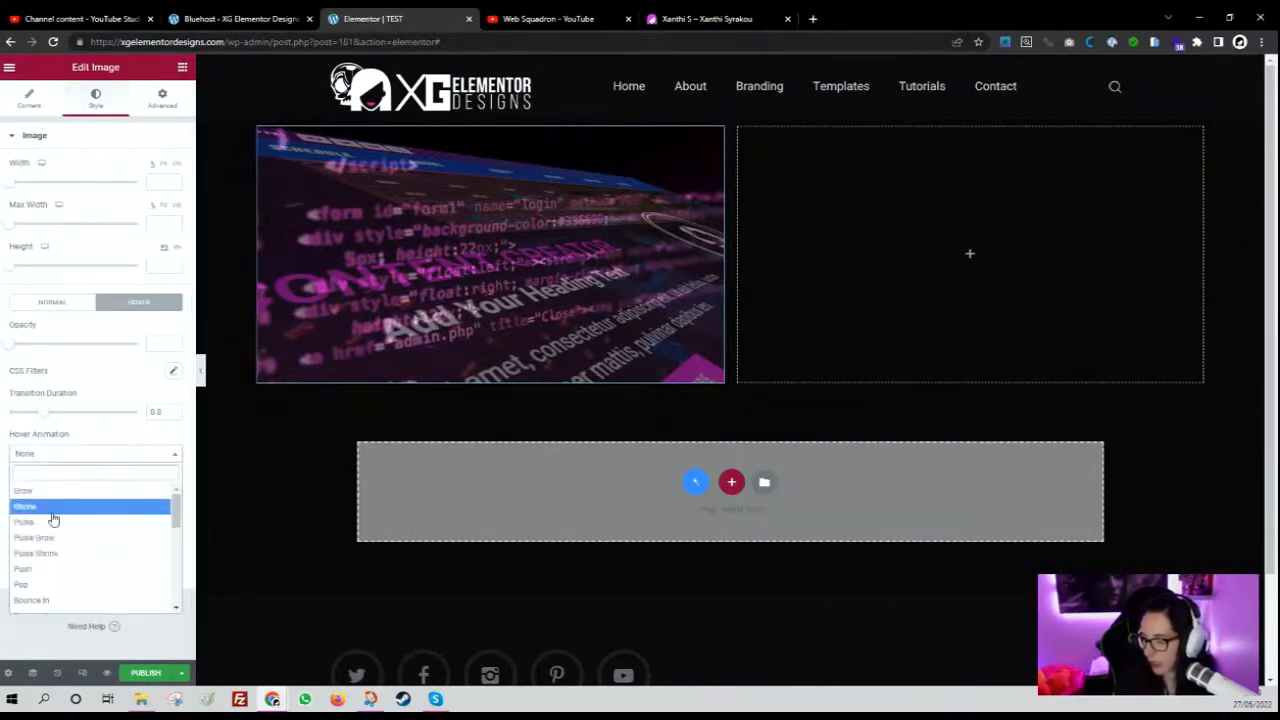
left_click(50, 507)
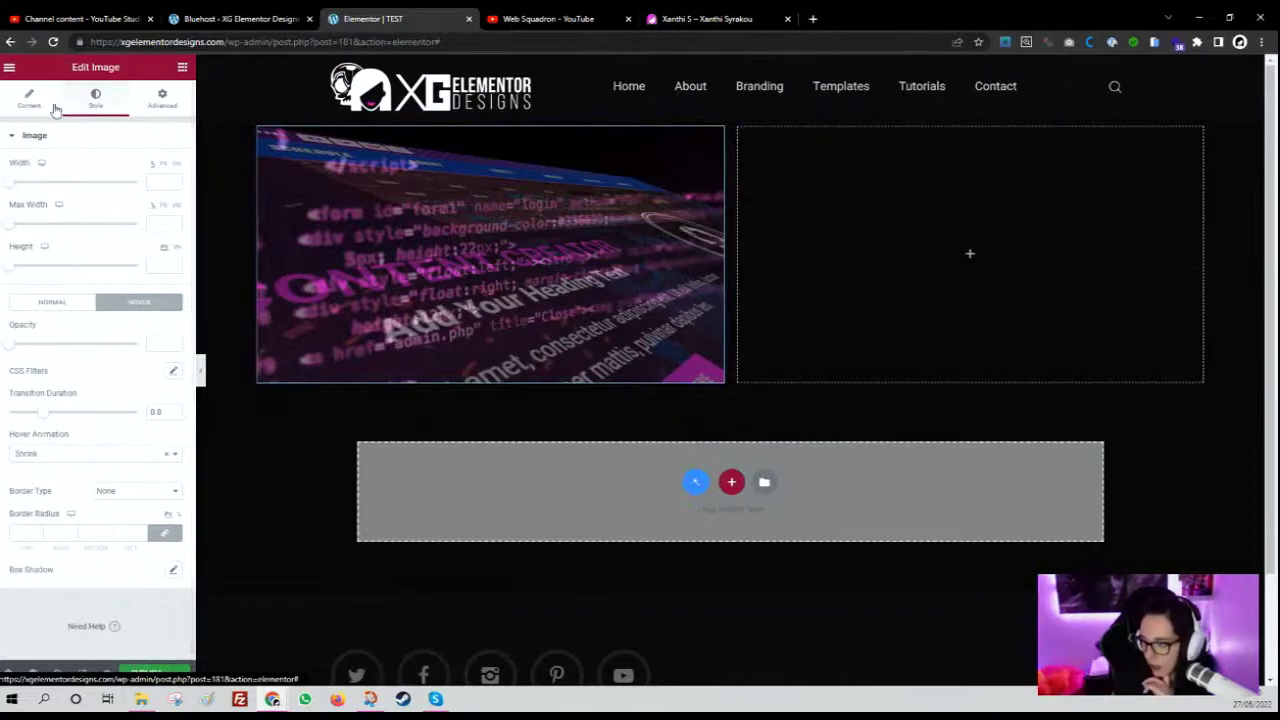
Try custom widths of 69 and 56, a custom height and maximum widths of 100 and 50 on the image, and clear the values again.
left_click_drag(14, 187, 102, 183)
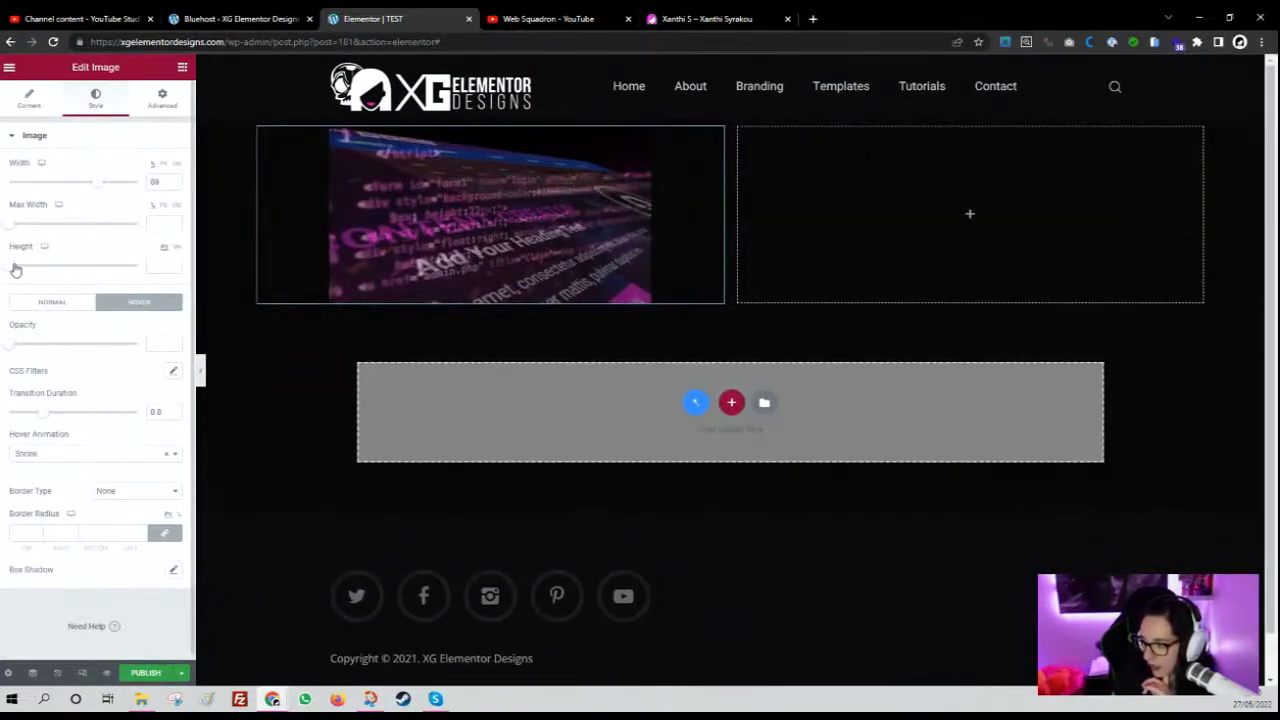
left_click_drag(16, 267, 55, 278)
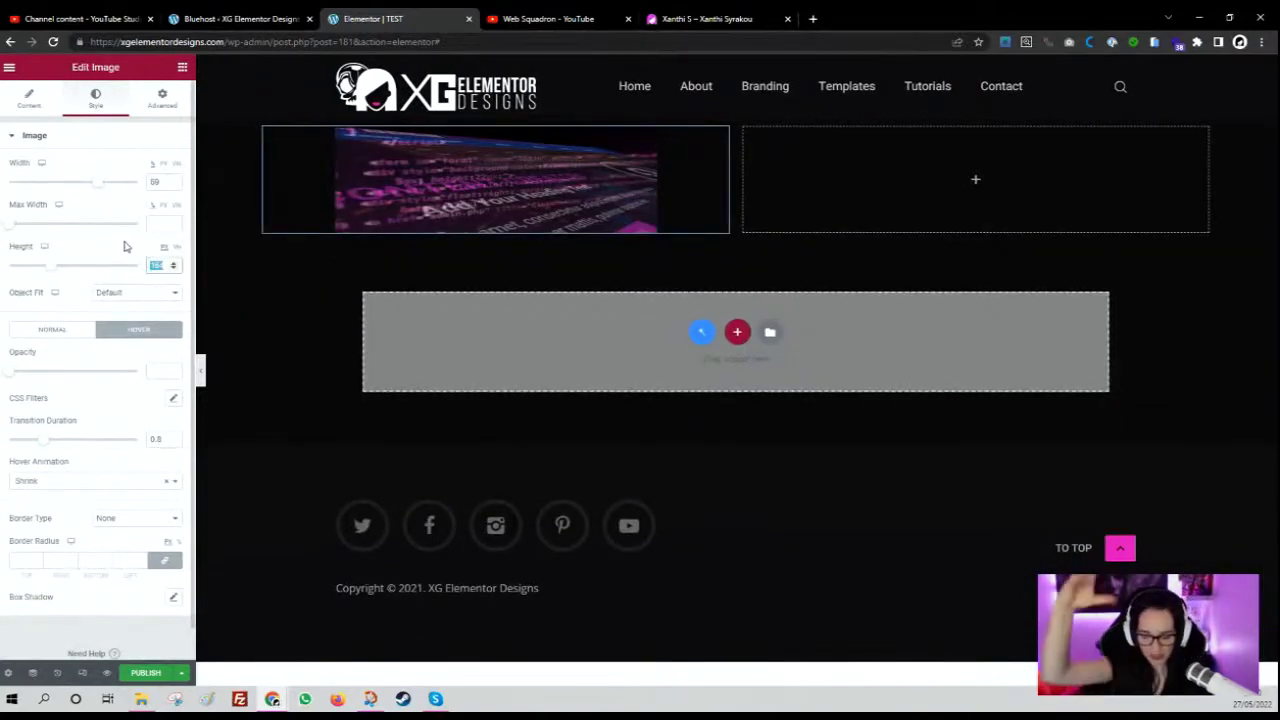
key("BackSpace")
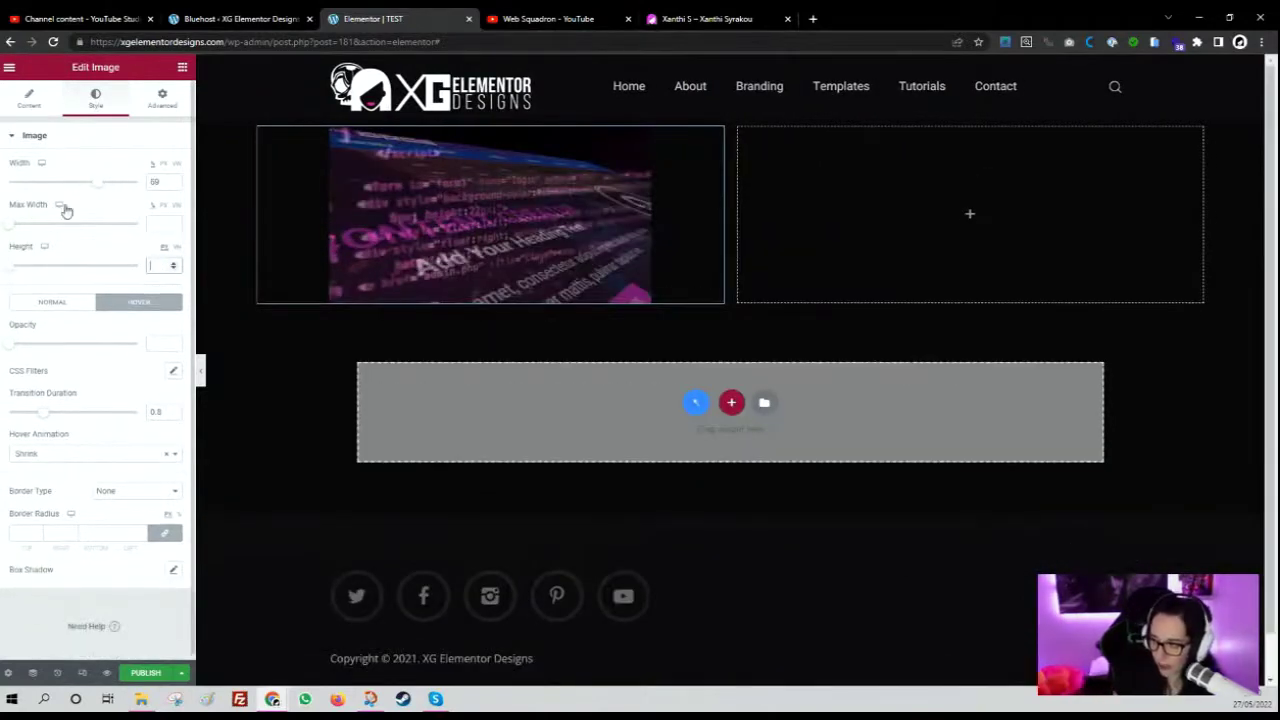
left_click_drag(10, 224, 136, 224)
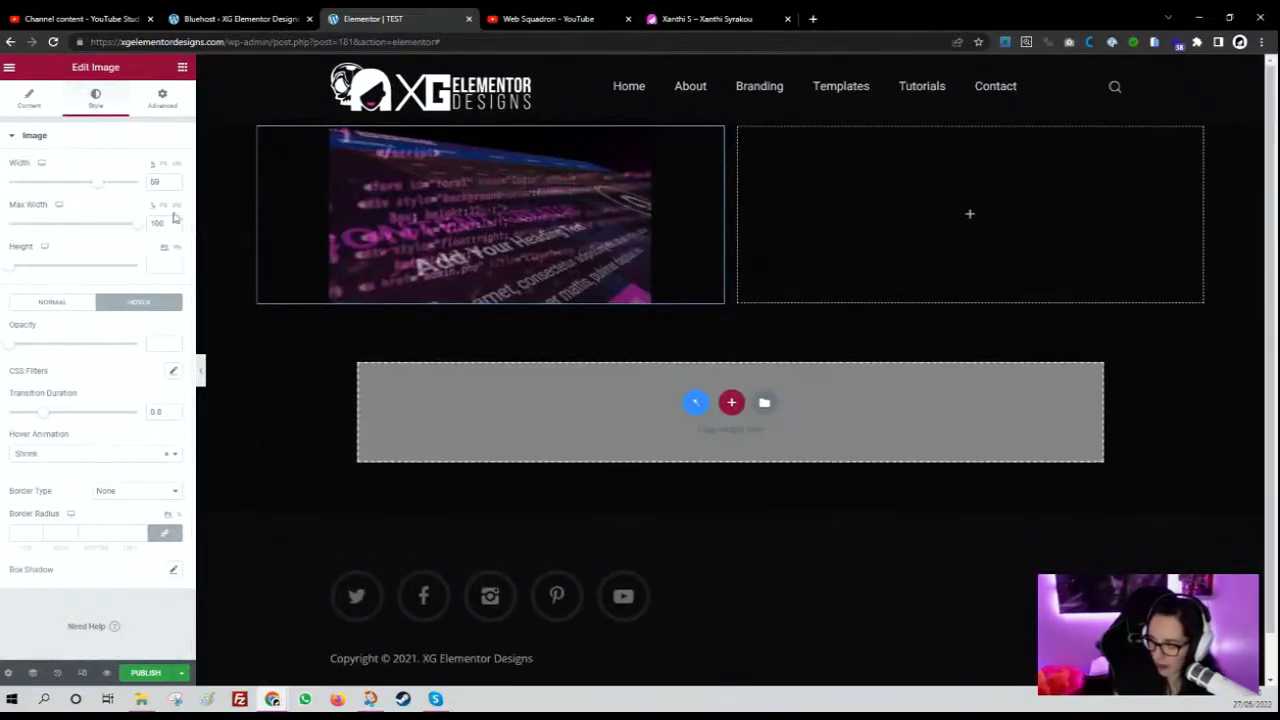
mouse_move(99, 184)
left_mouse_down()
mouse_move(148, 184)
mouse_move(63, 189)
mouse_move(87, 189)
left_mouse_up()
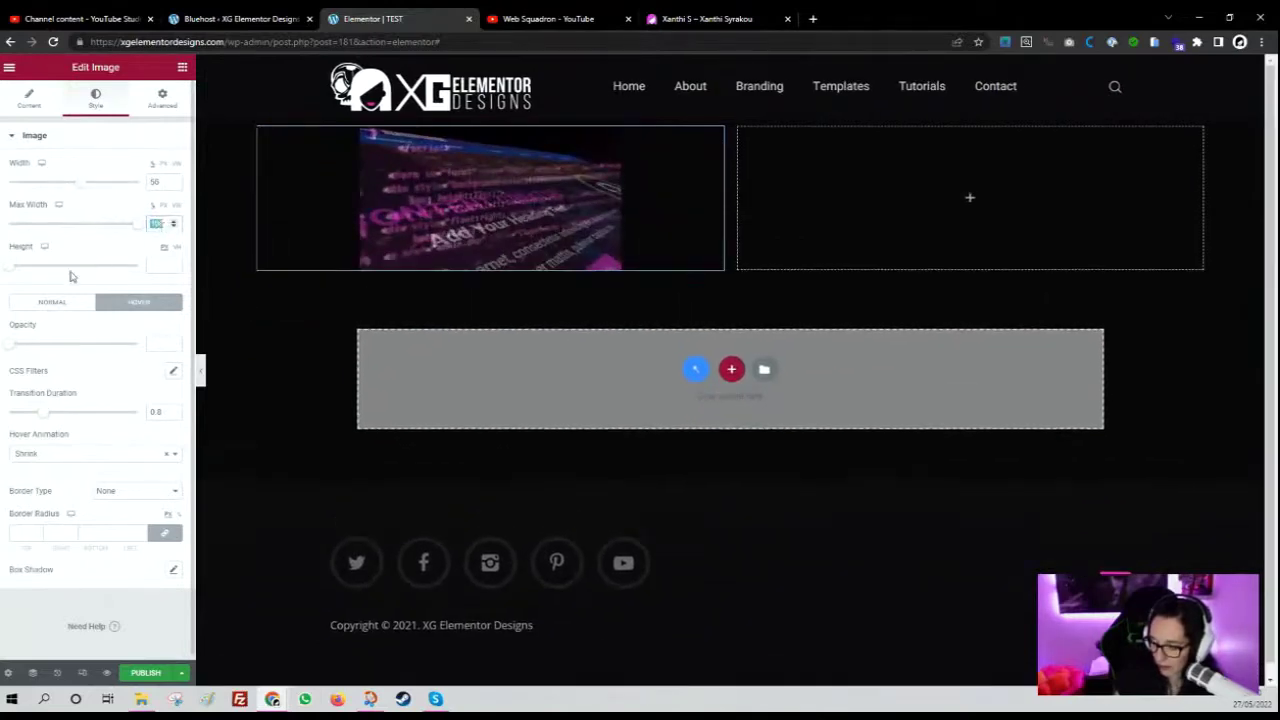
type("50")
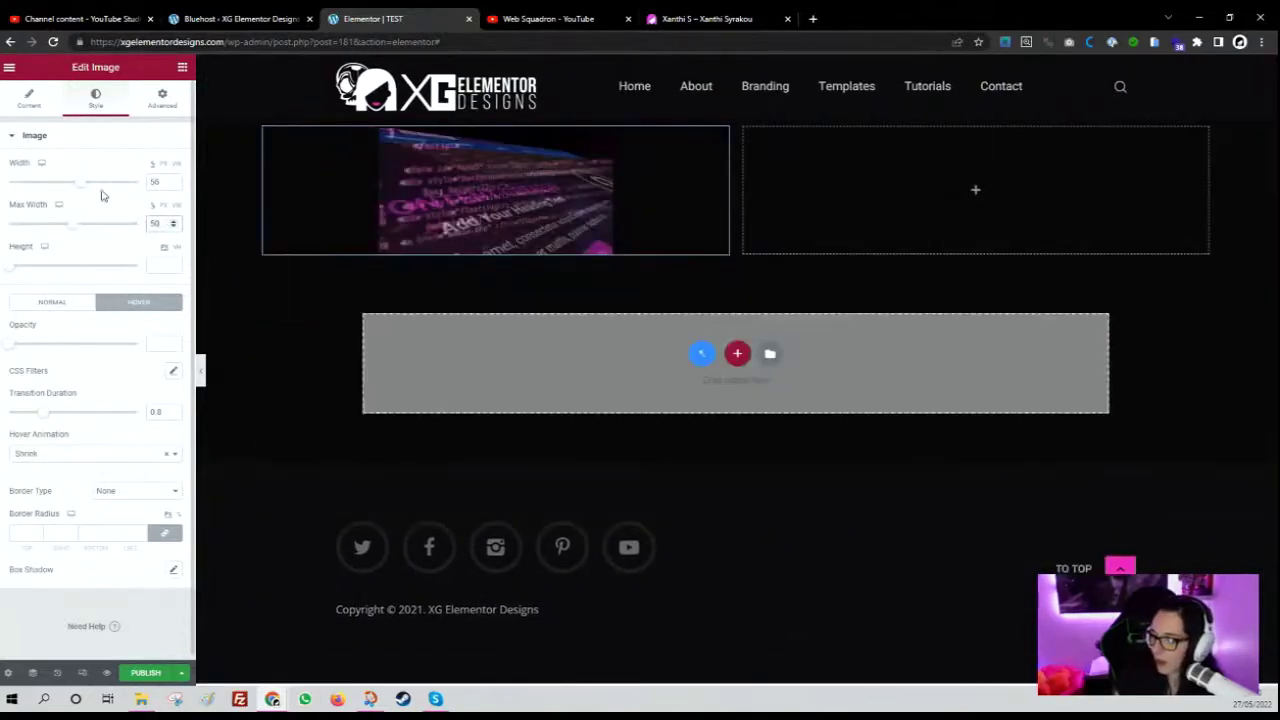
left_click(53, 303)
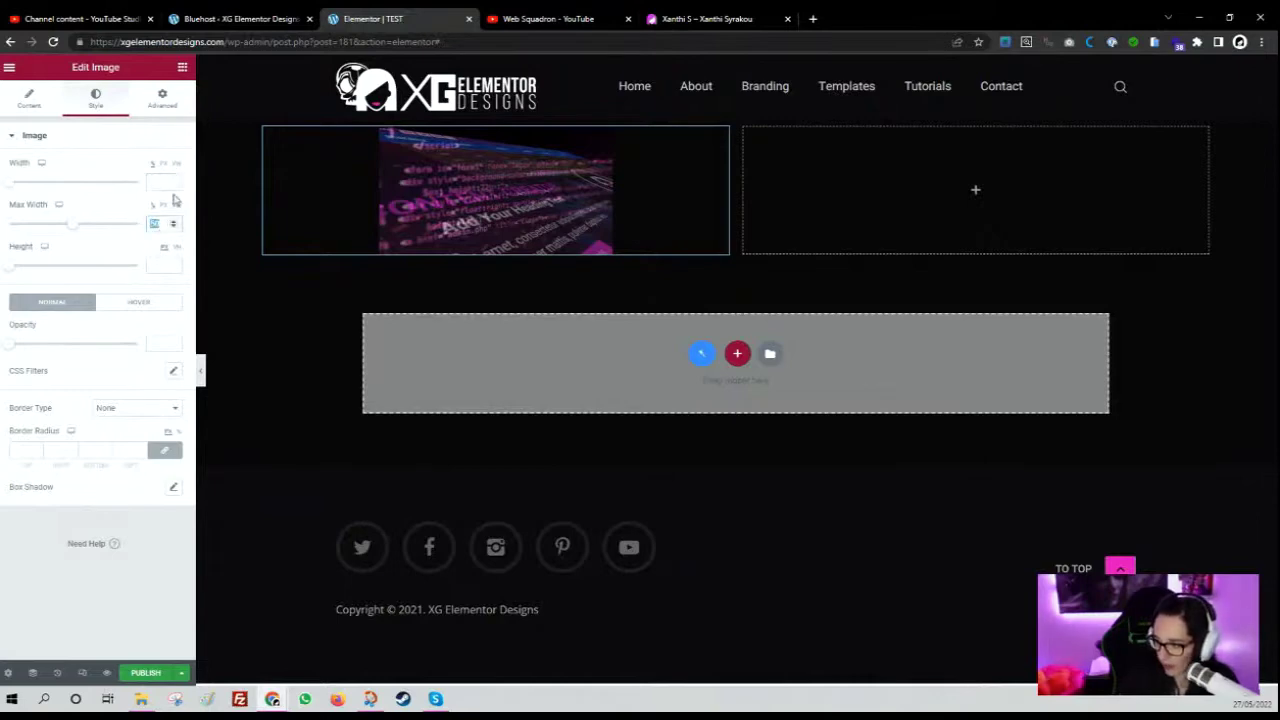
key("BackSpace")
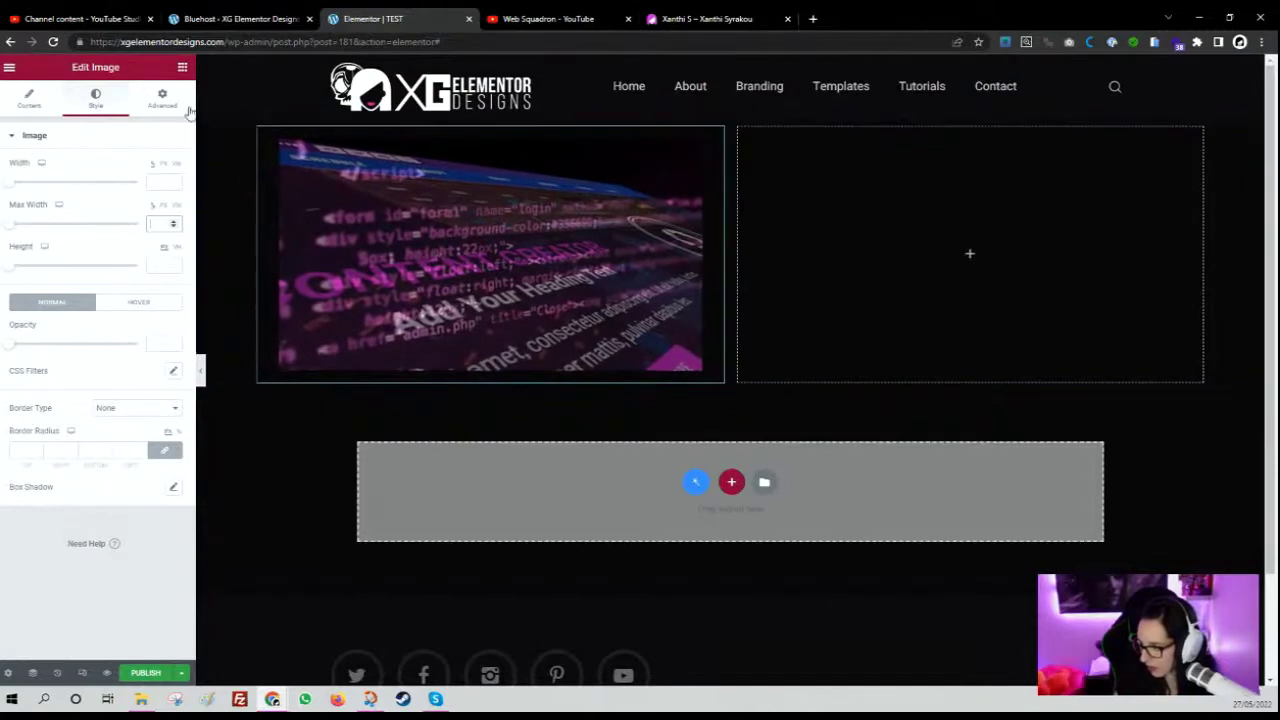
Change the image's size option from the large preset to Custom.
left_click(29, 97)
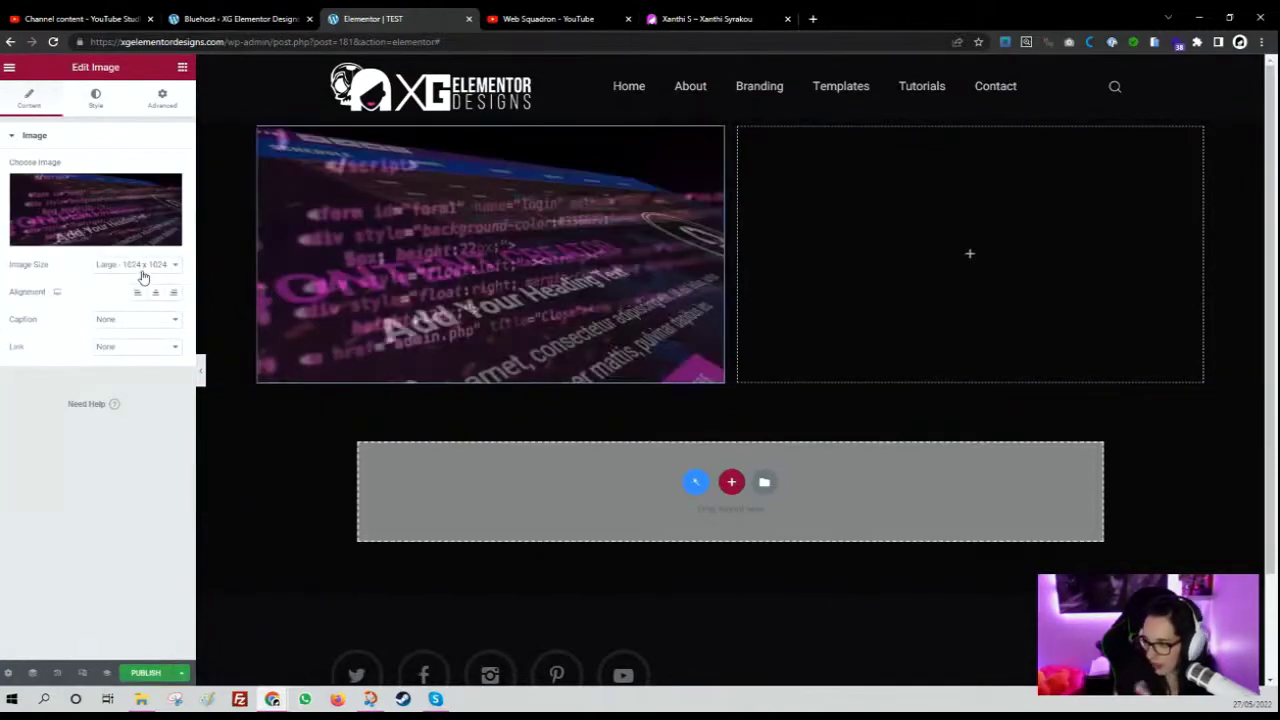
left_click(140, 265)
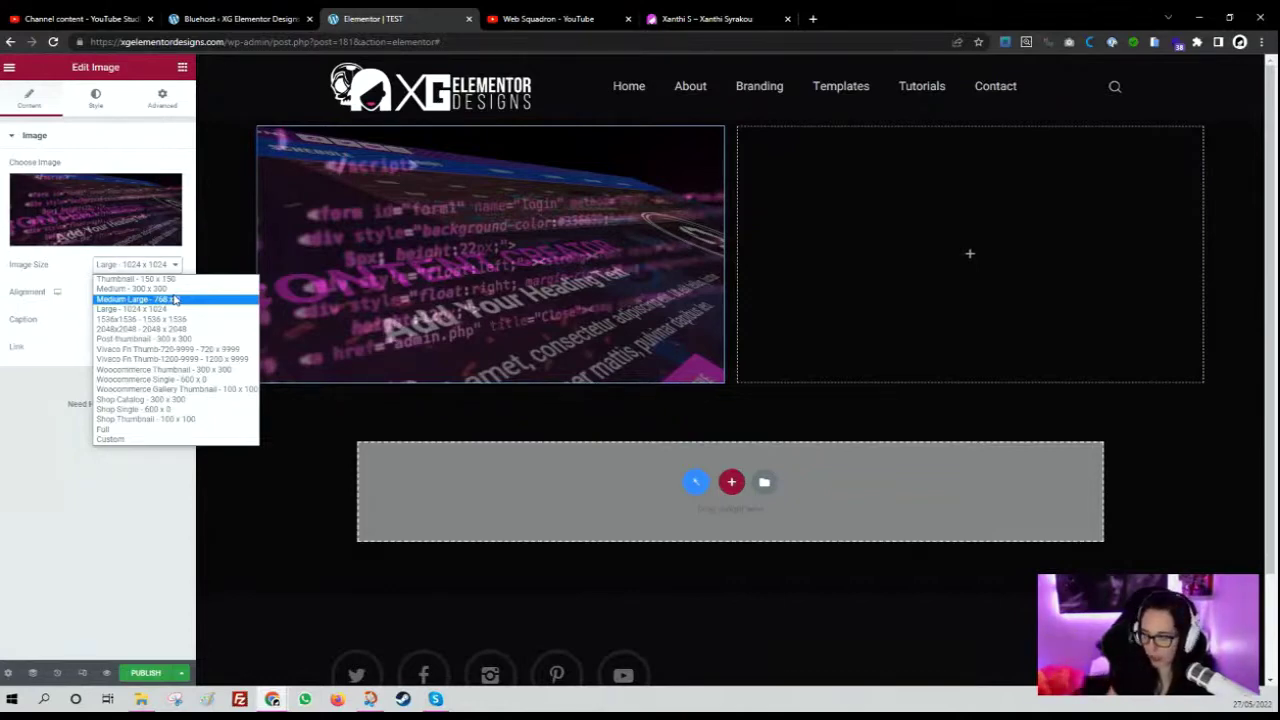
left_click(174, 299)
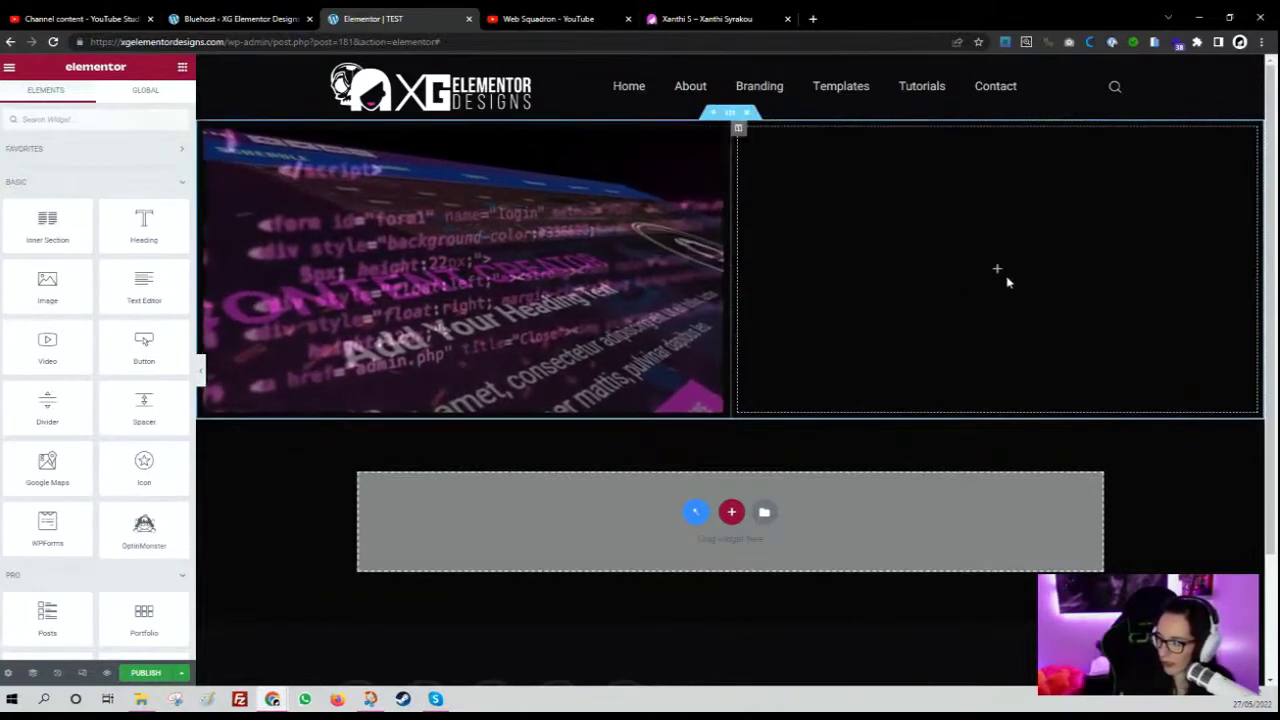
Add a Heading widget to the right column and place a Text Editor widget directly beneath it.
left_click_drag(144, 225, 1017, 268)
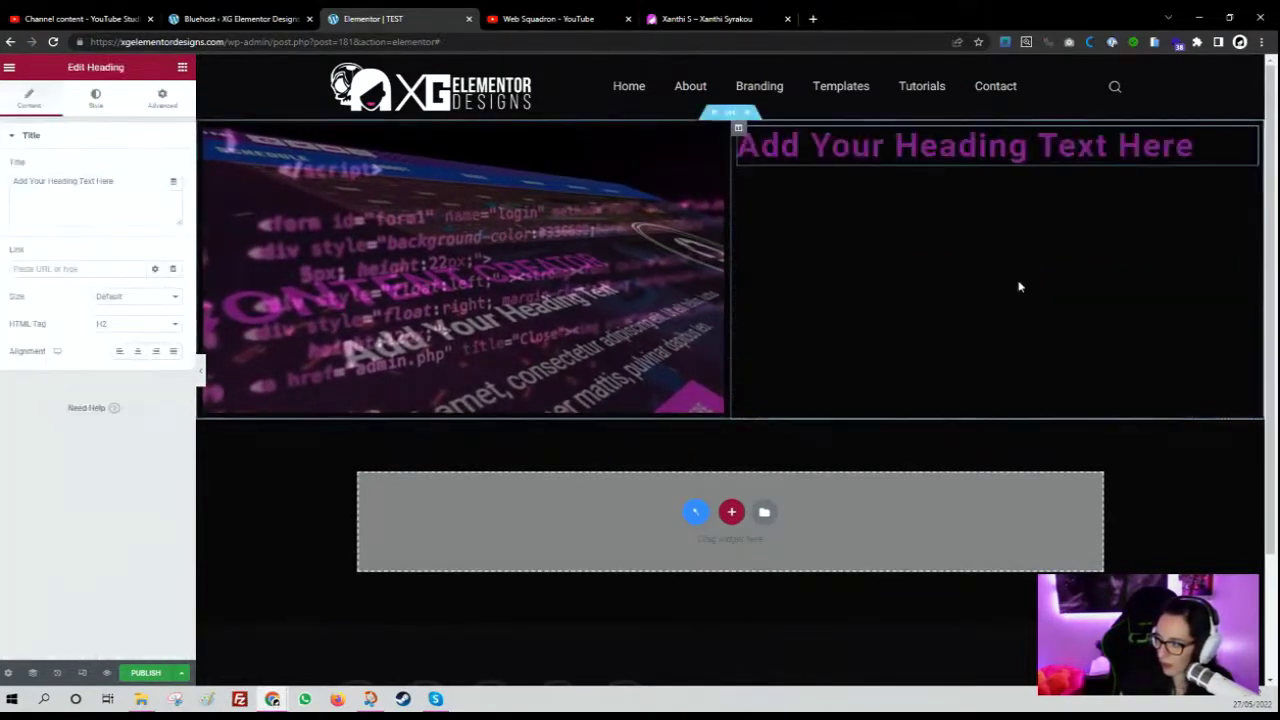
left_click(182, 67)
left_click_drag(144, 285, 978, 160)
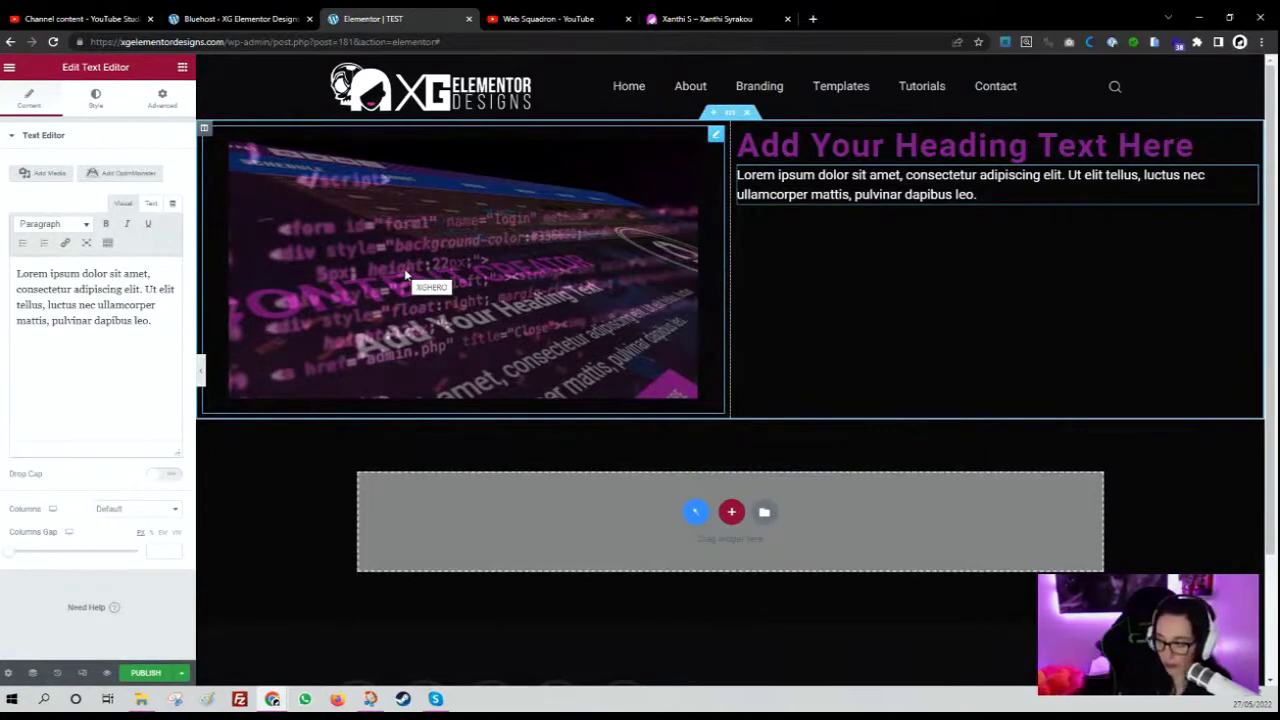
Set the opacity of the left column image's hover state to 1.
left_click(408, 236)
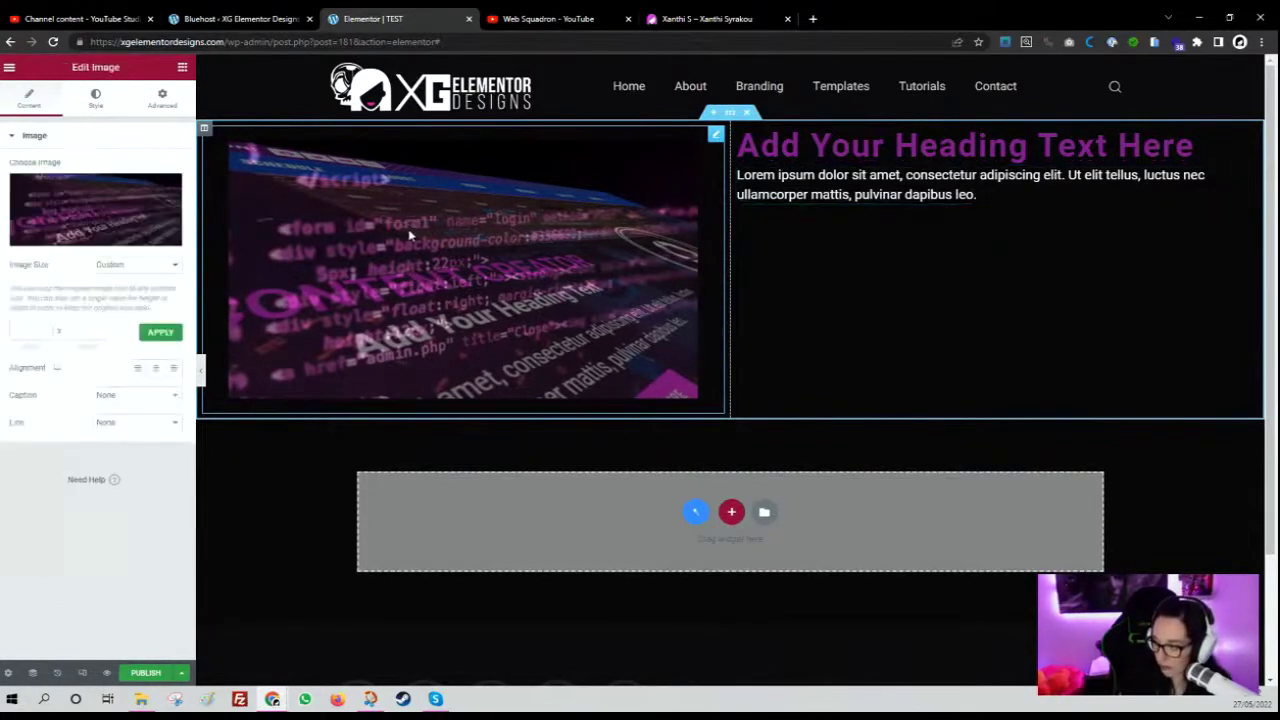
left_click(95, 98)
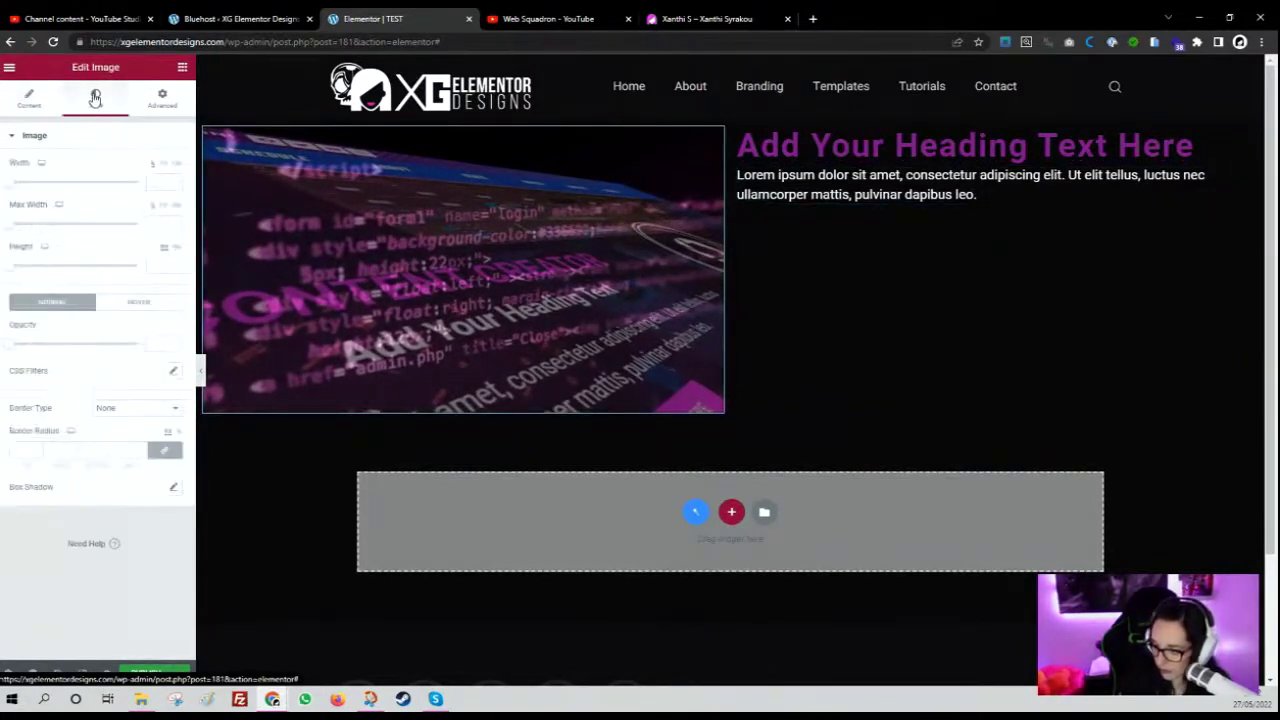
left_click(140, 310)
left_click_drag(14, 344, 168, 344)
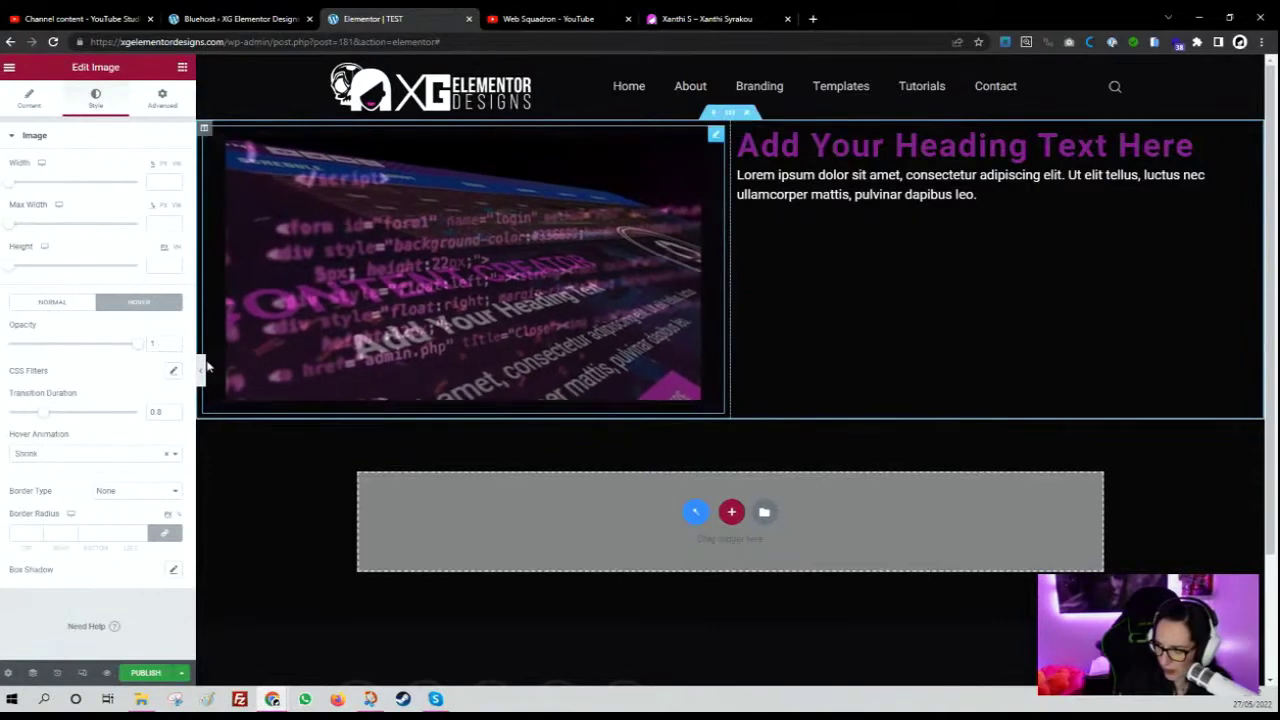
Try hover opacities of 0.1 and 0.56 on the image, and return the value to 1.
left_click_drag(137, 344, 10, 362)
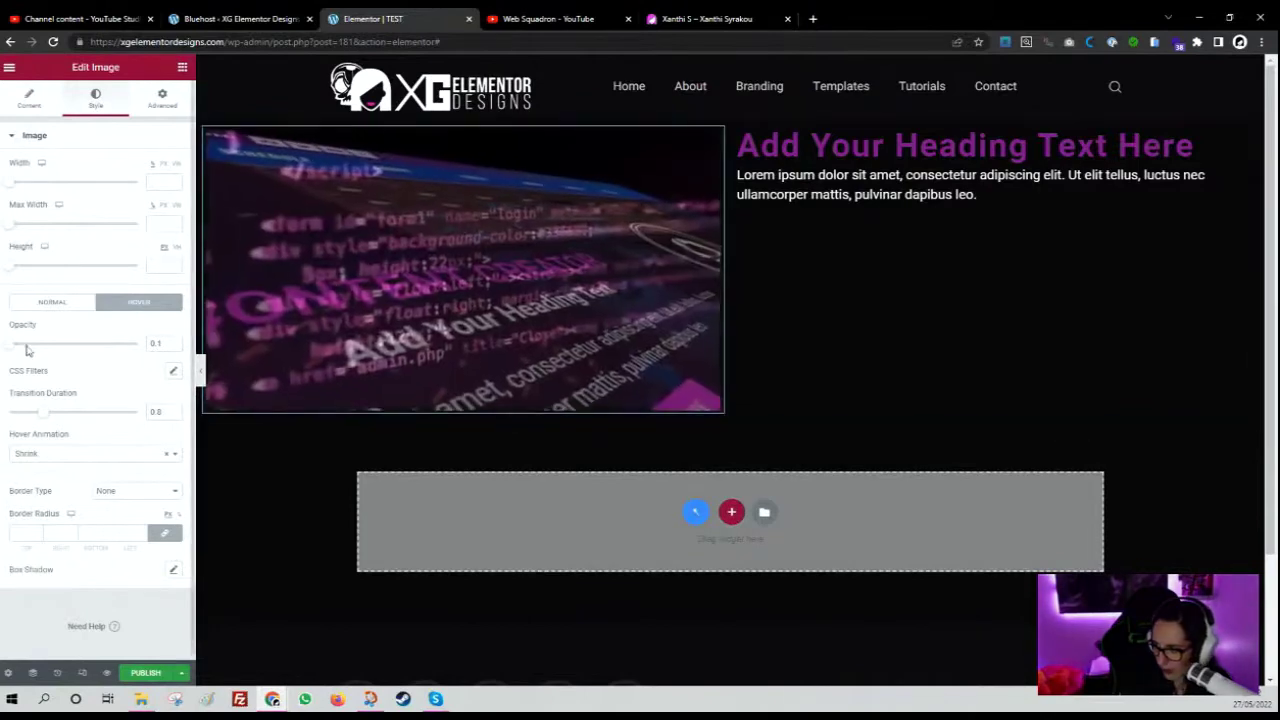
left_click_drag(37, 350, 76, 350)
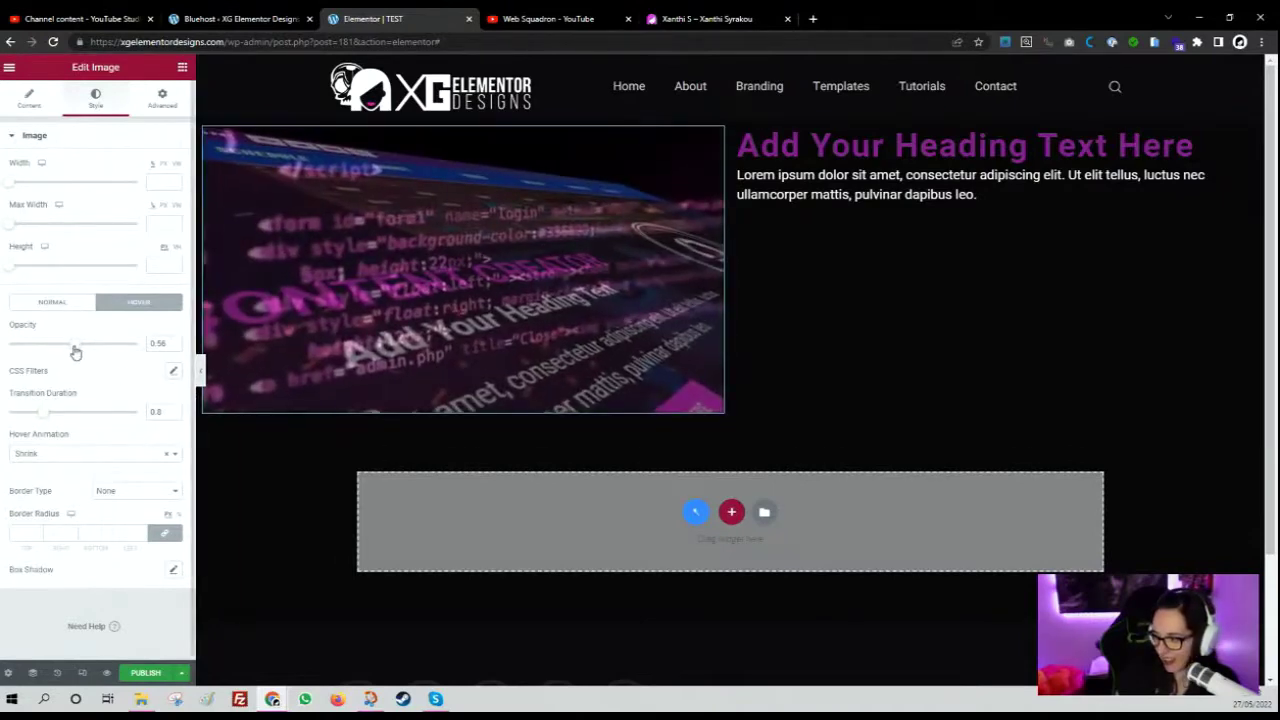
left_click_drag(75, 352, 168, 352)
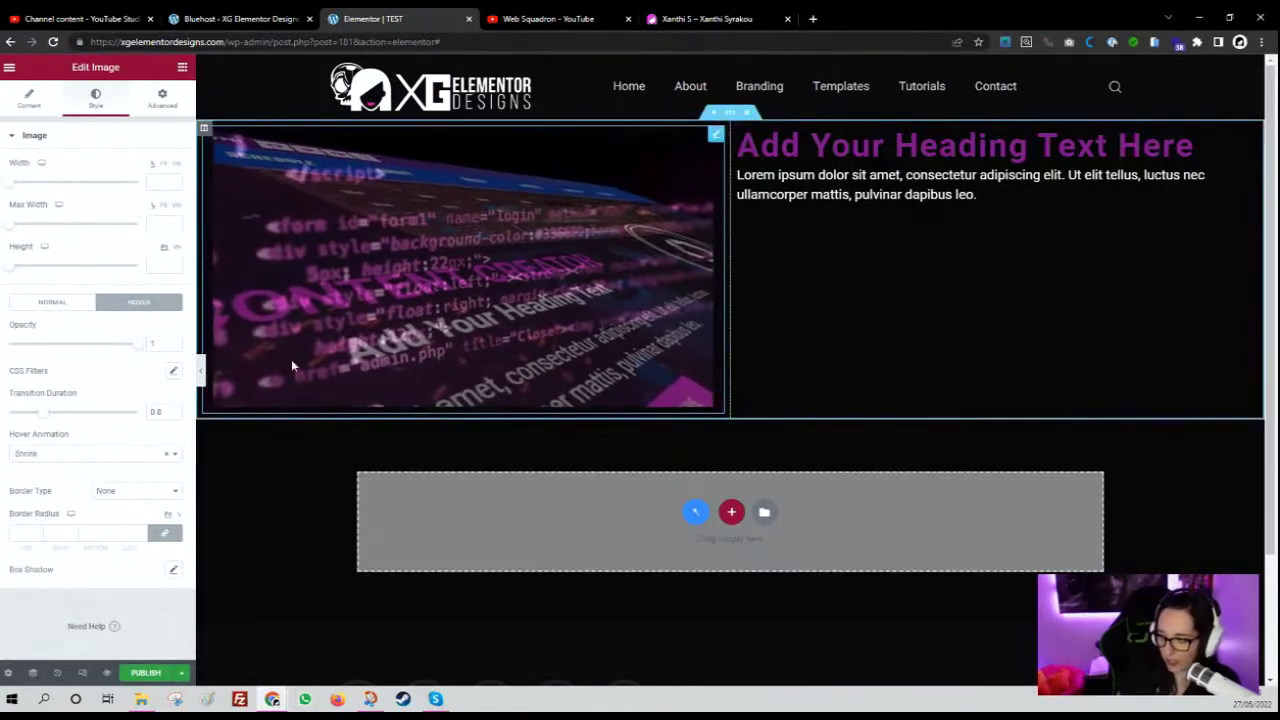
left_click_drag(138, 348, 24, 350)
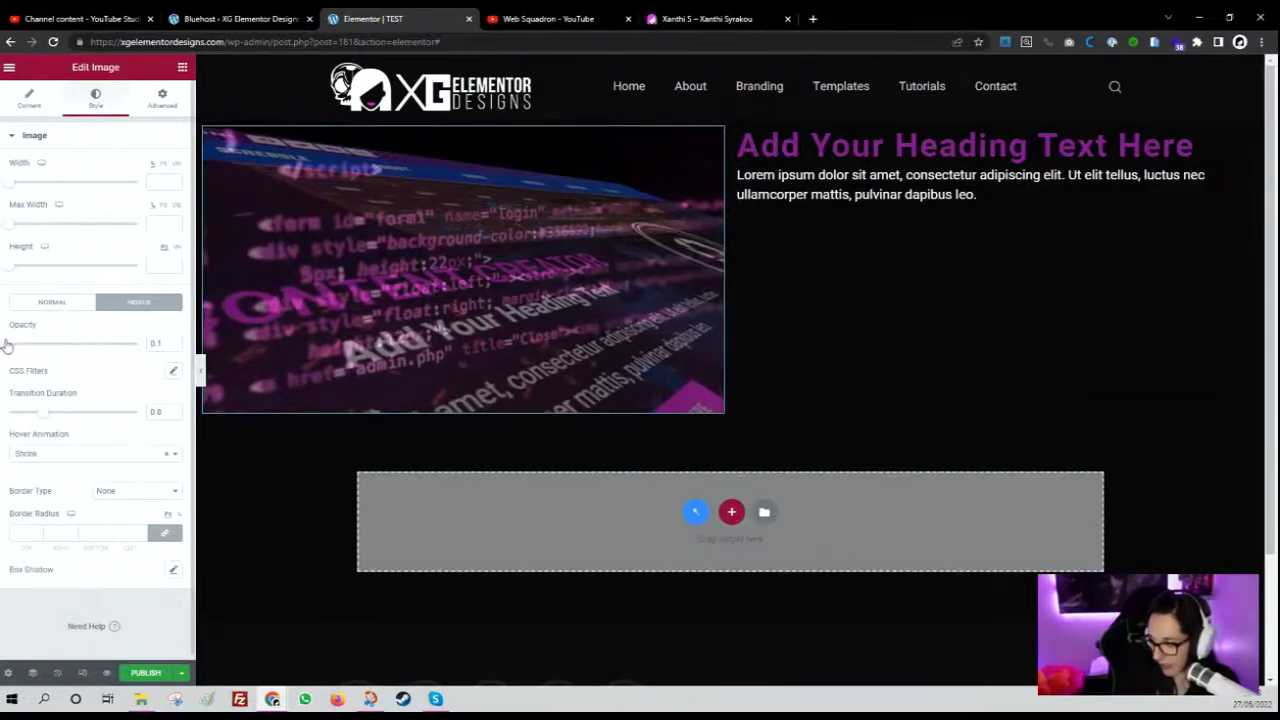
left_click_drag(5, 345, 168, 363)
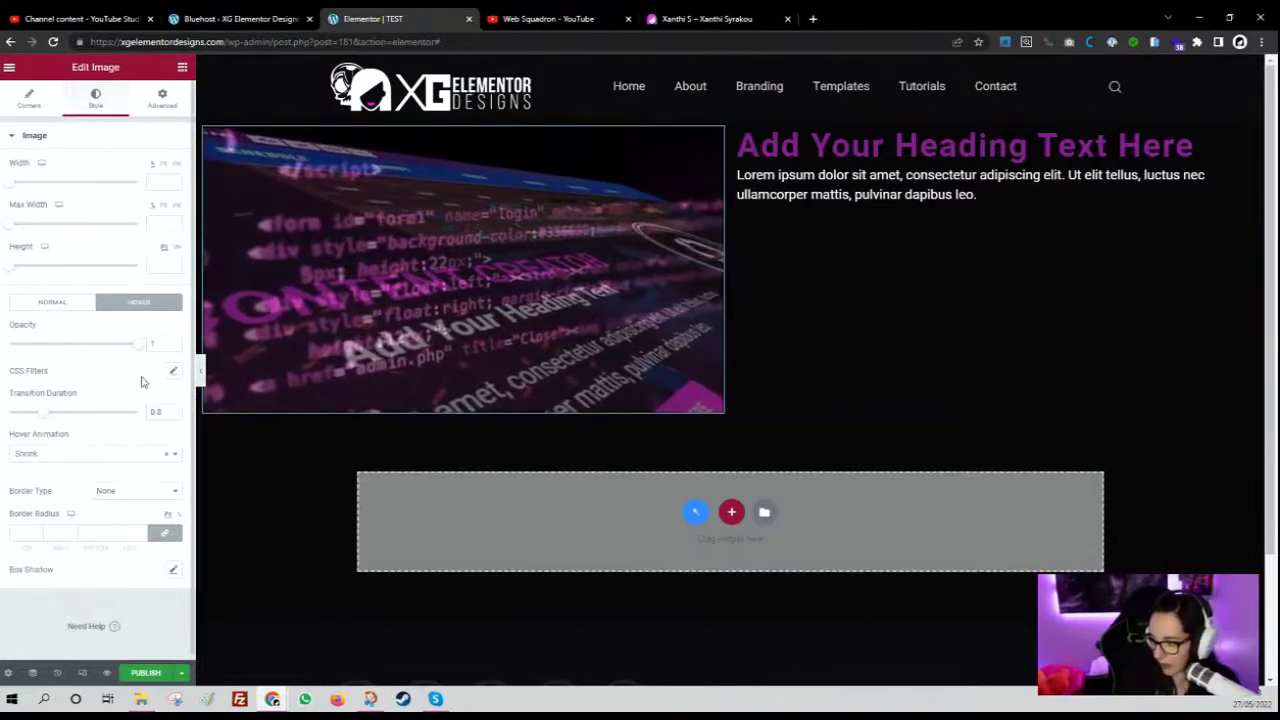
Try the blur CSS filter on the image's hover state and change its hover animation to Pulse.
left_click(175, 372)
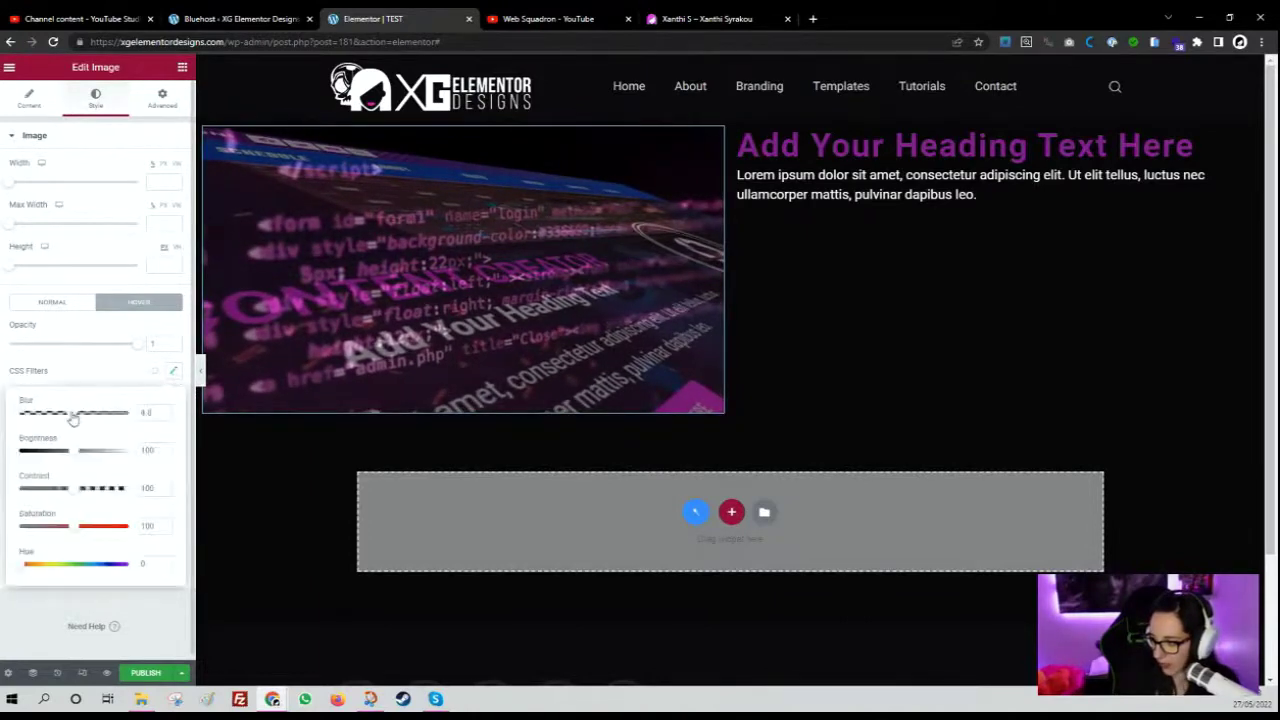
left_click_drag(72, 418, 50, 418)
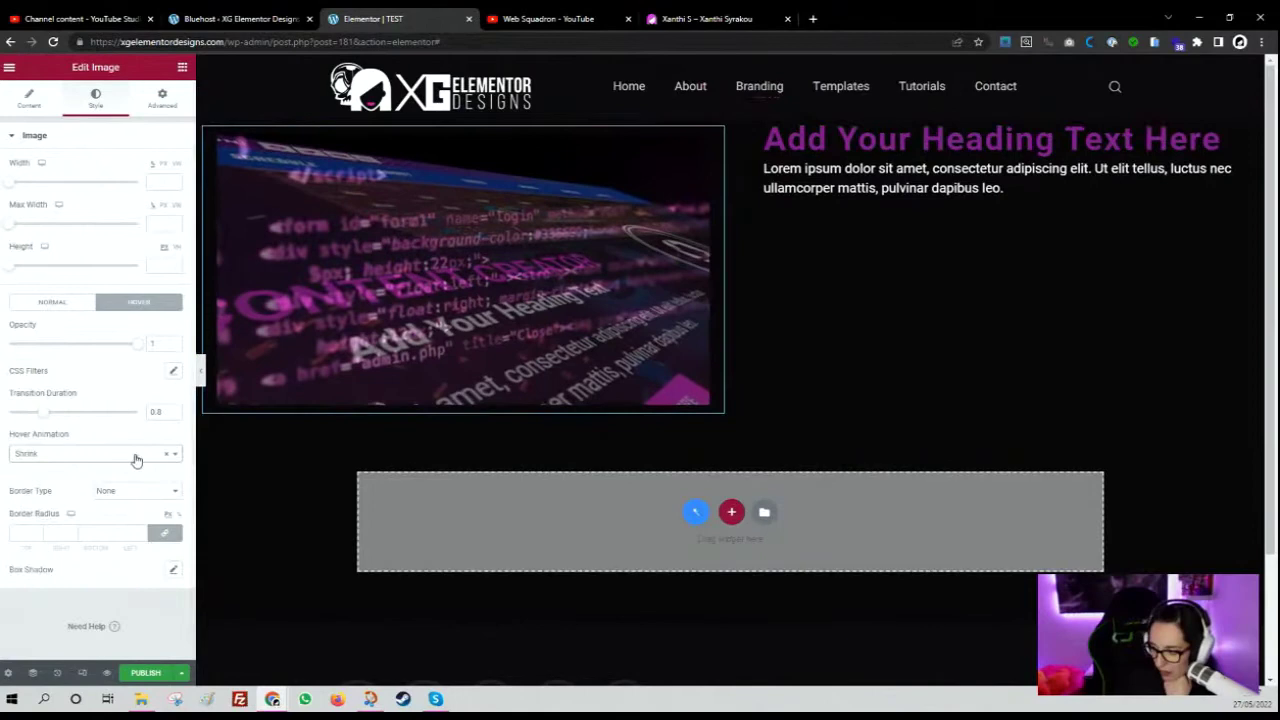
left_click(136, 459)
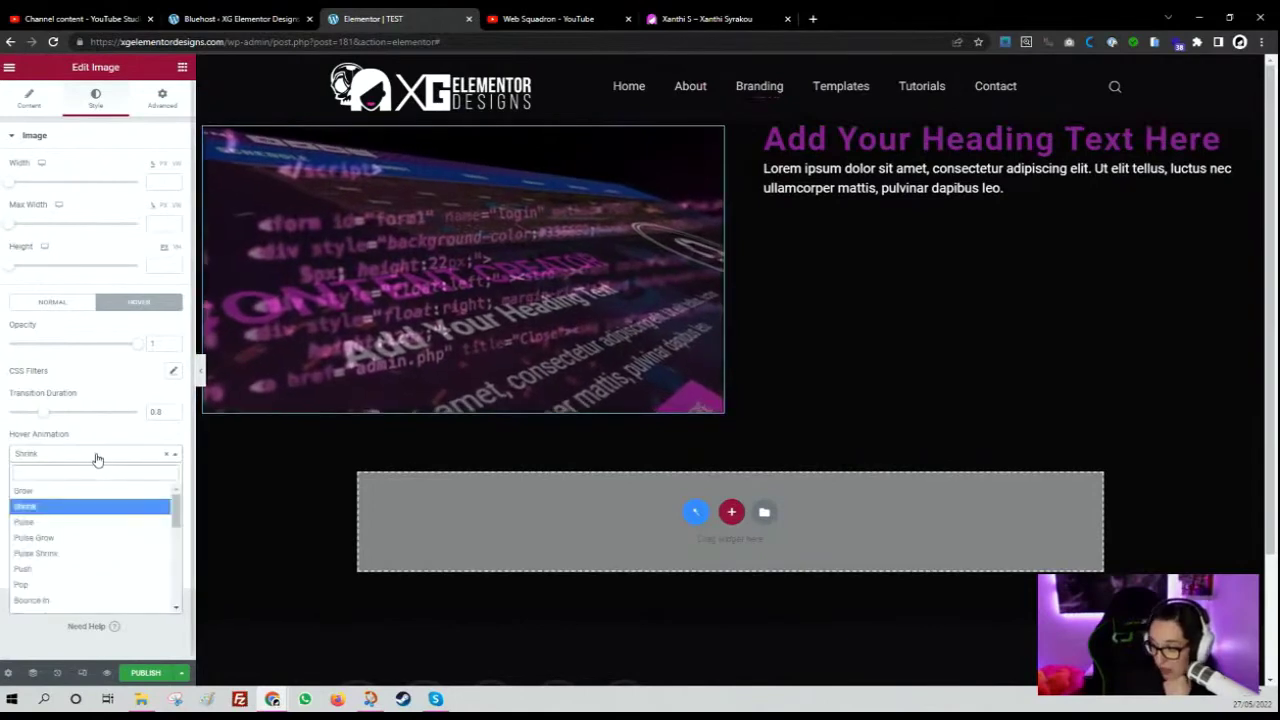
left_click(66, 520)
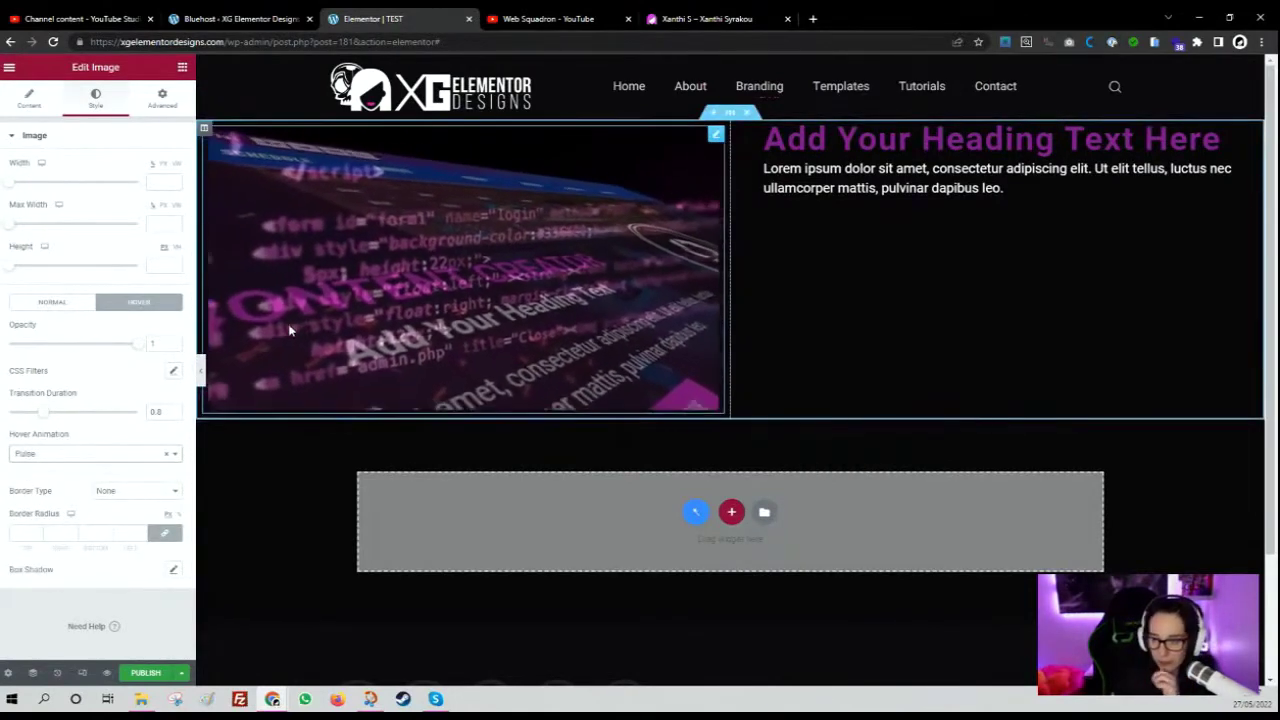
Try the Pulse Grow, Pulse Shrink and Push hover animations on the left column's image.
left_click(56, 458)
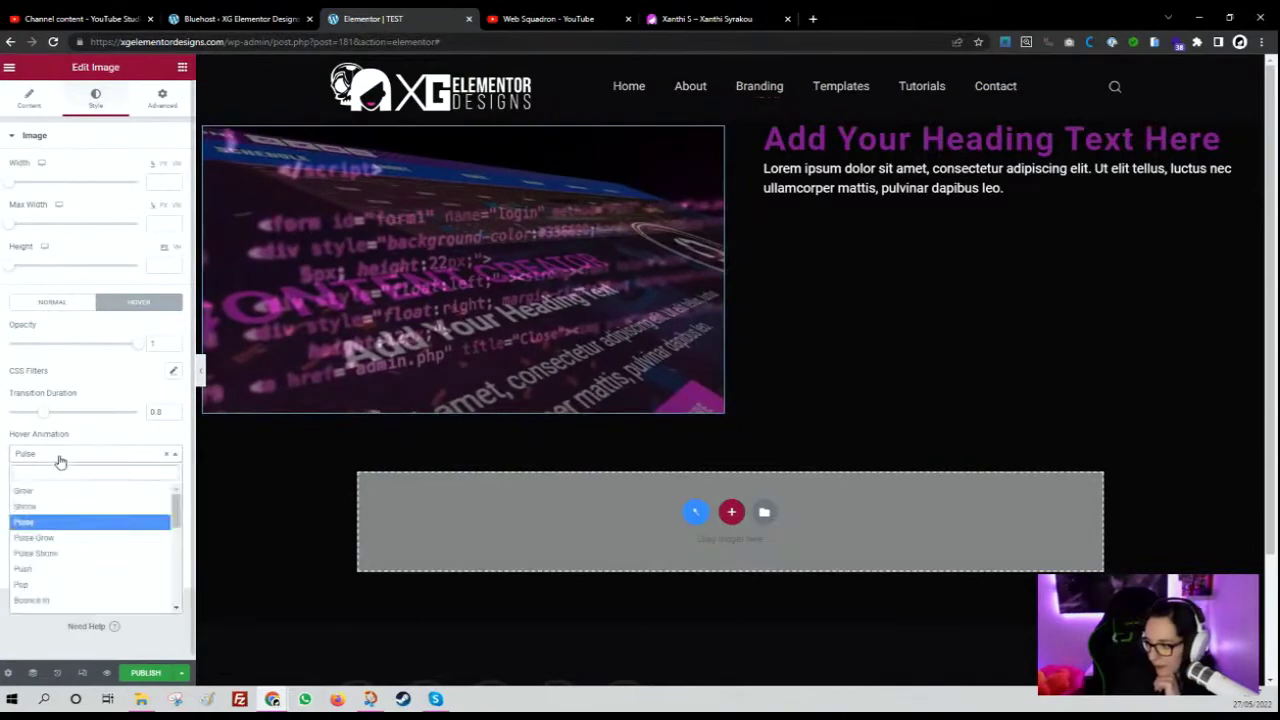
left_click(55, 535)
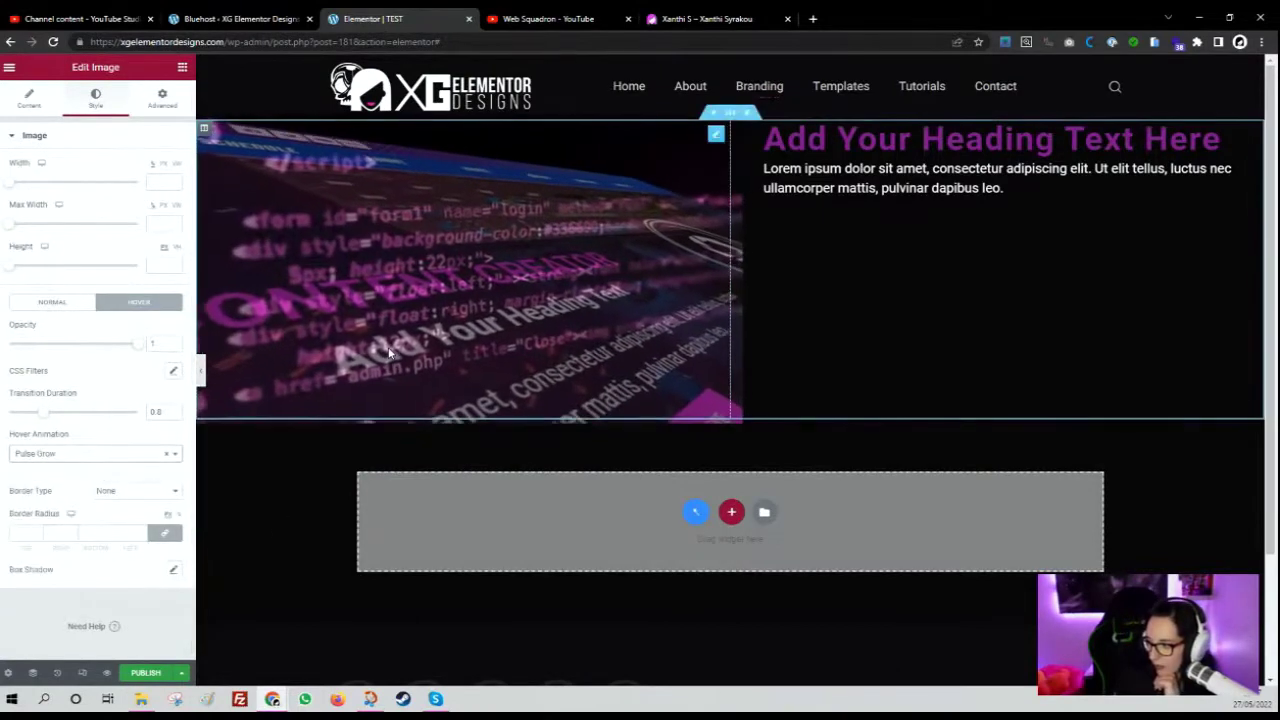
left_click(62, 456)
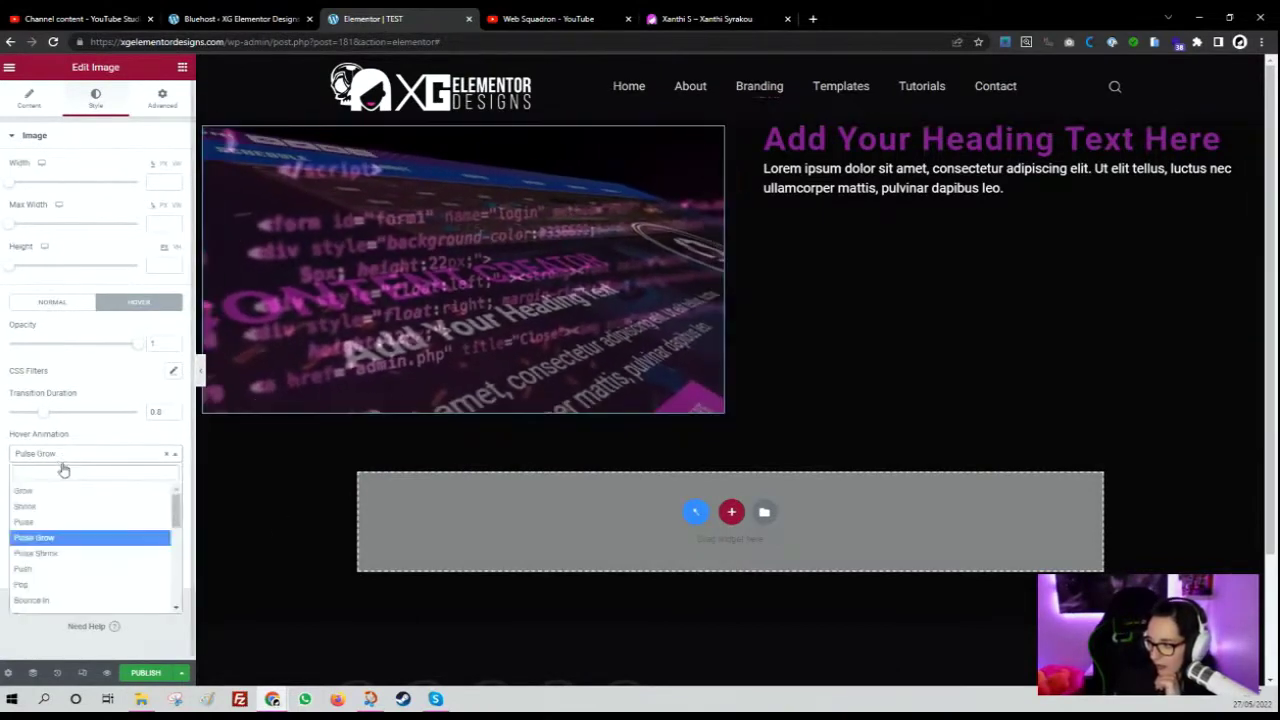
left_click(58, 556)
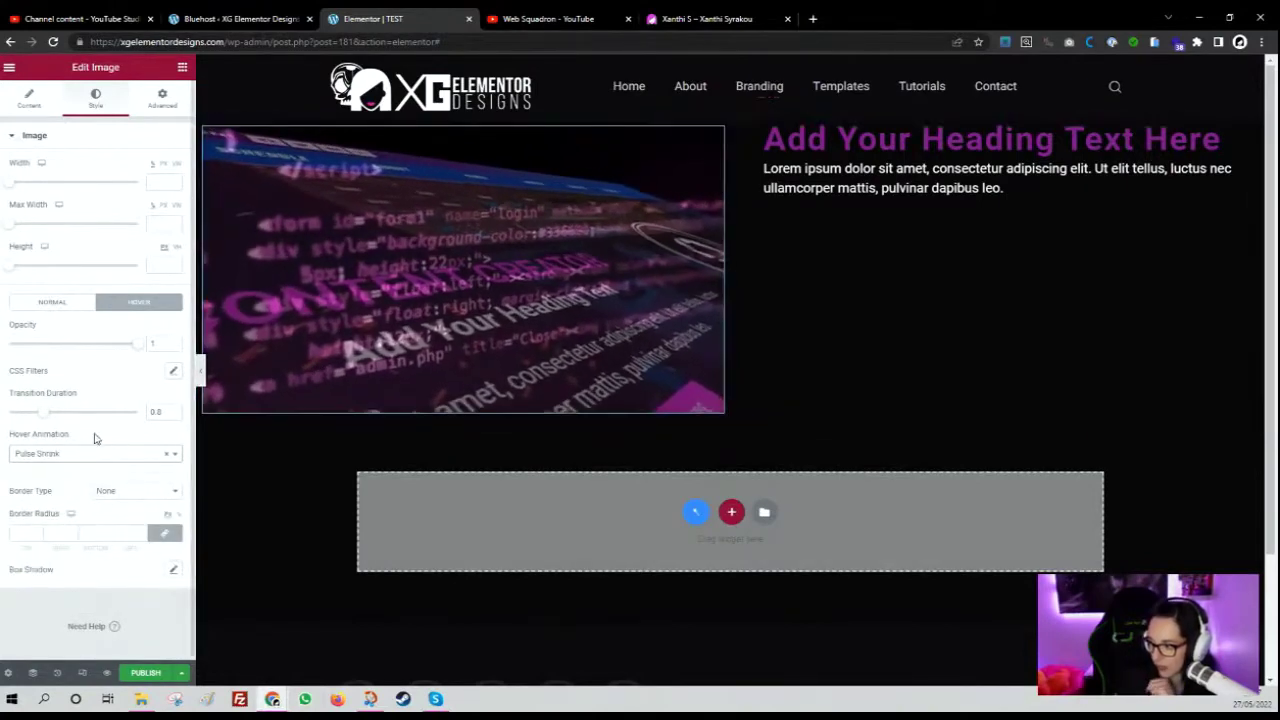
left_click(66, 456)
left_click(49, 570)
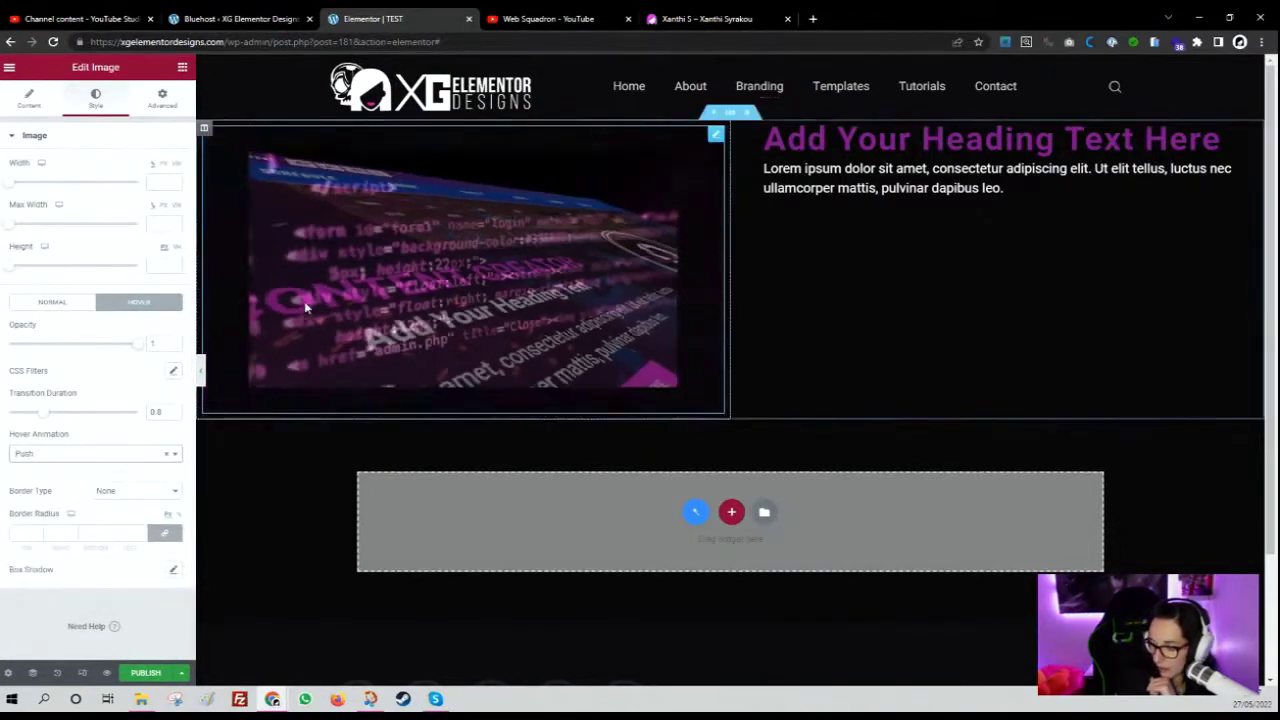
Try the Pop, Bounce In and Bounce Out hover animations on the image.
left_click(44, 457)
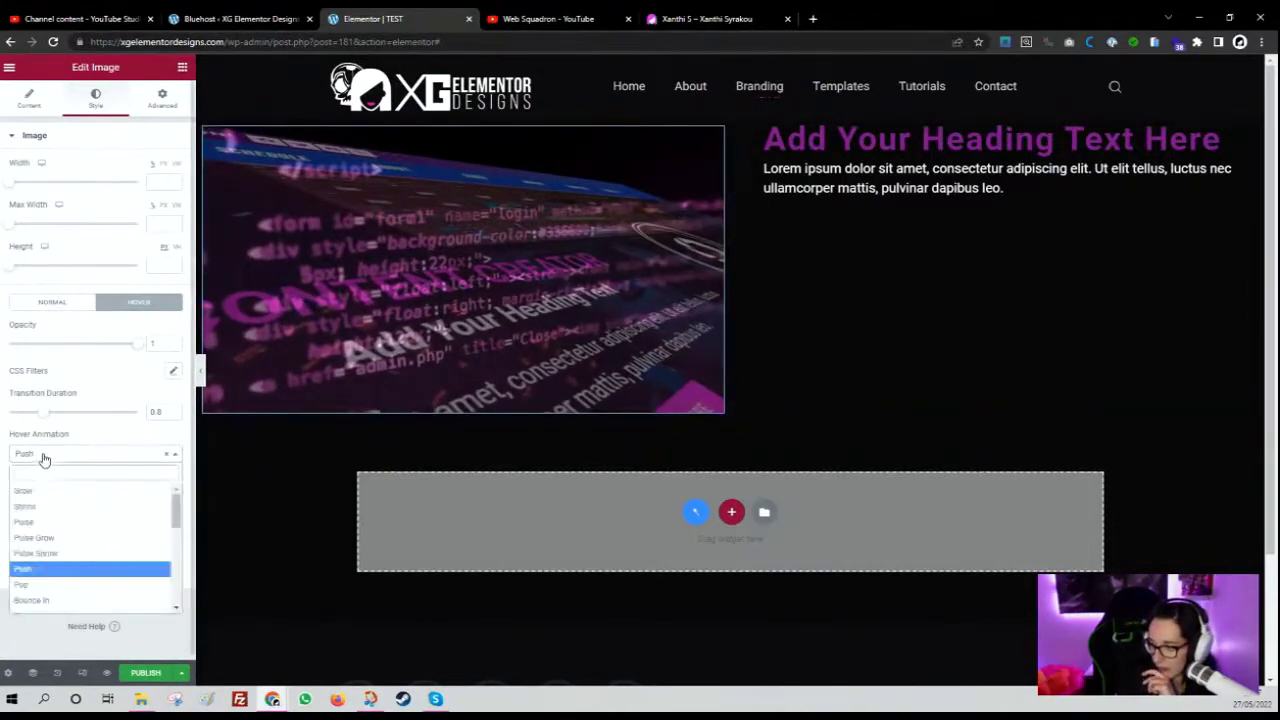
left_click(41, 586)
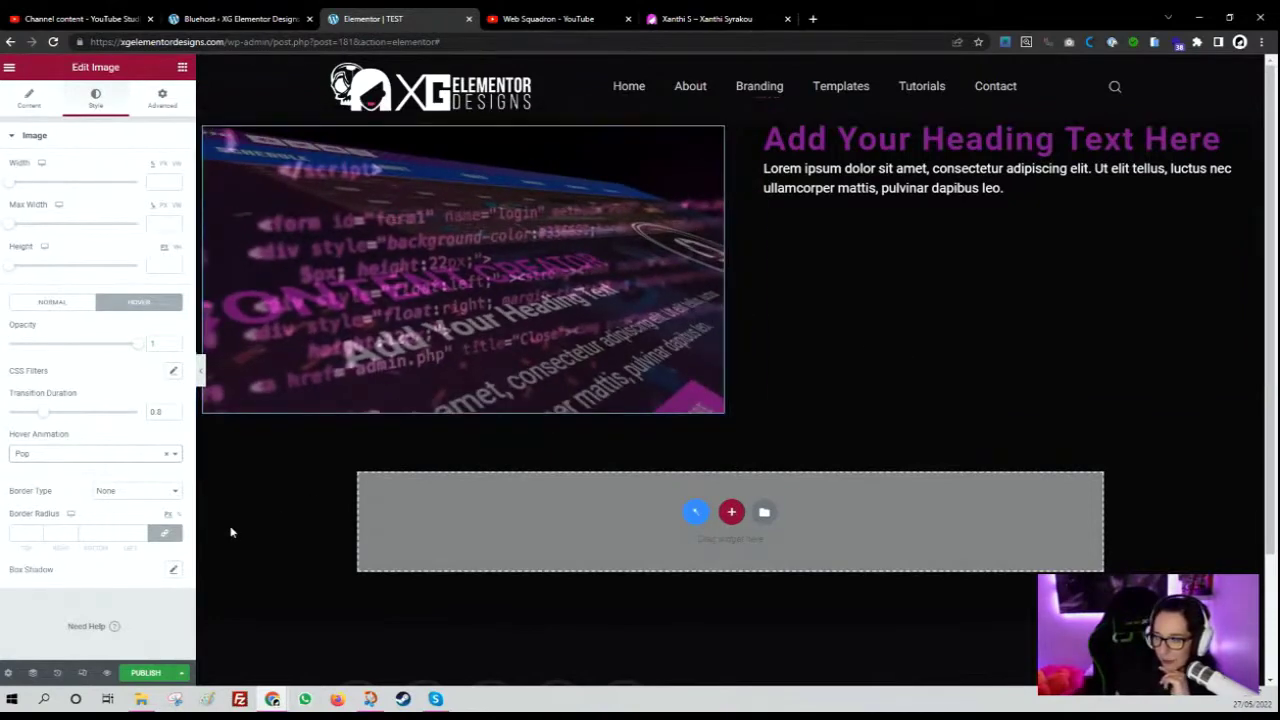
left_click(74, 457)
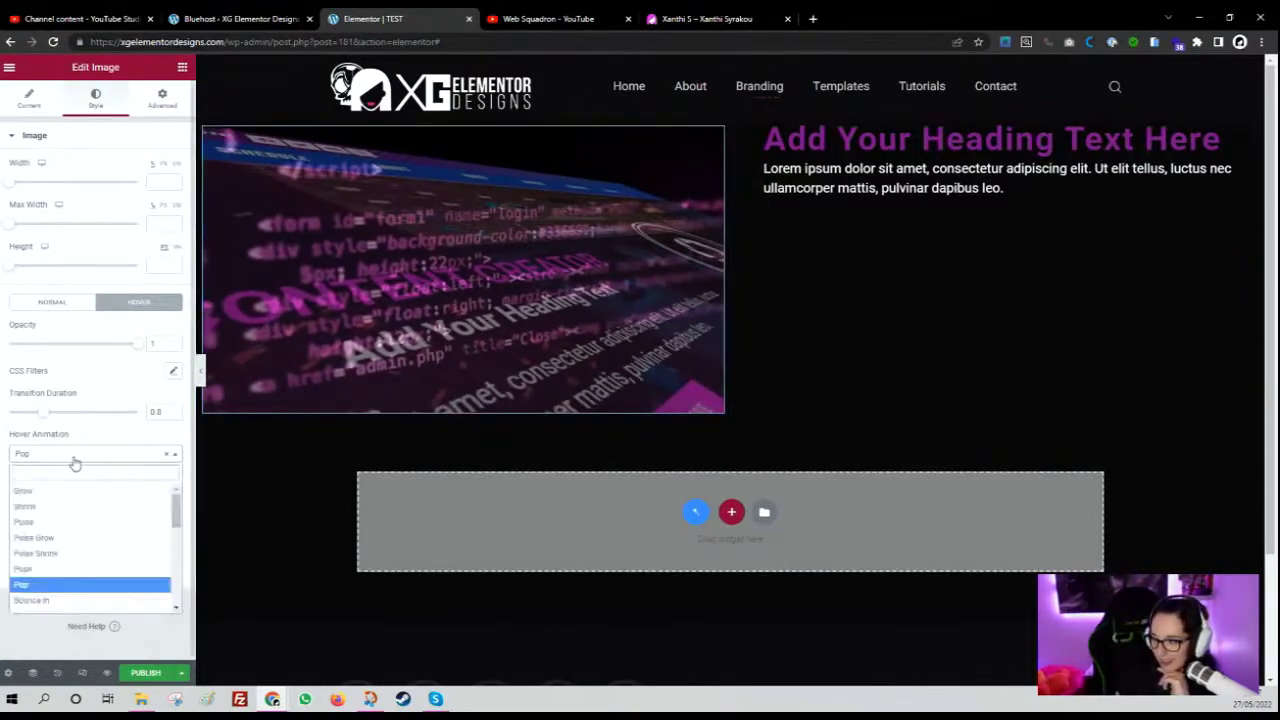
left_click(50, 610)
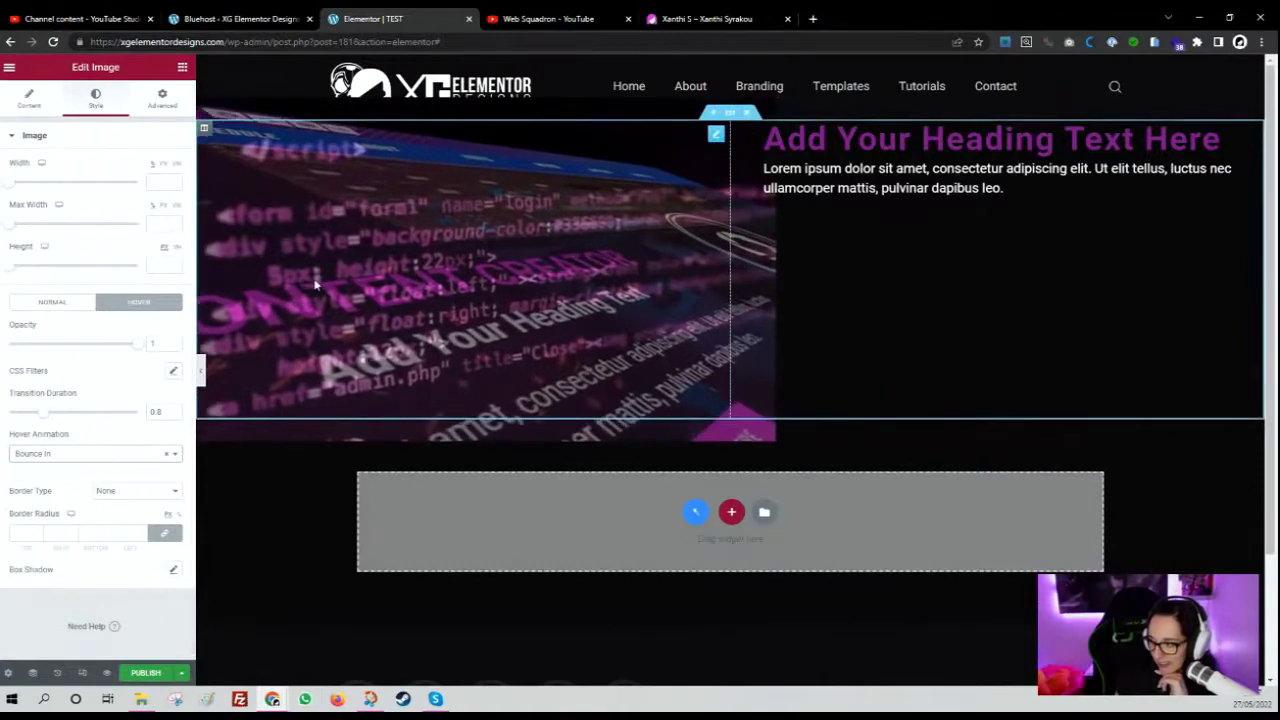
left_click(44, 449)
scroll(69, 508, "down", 1)
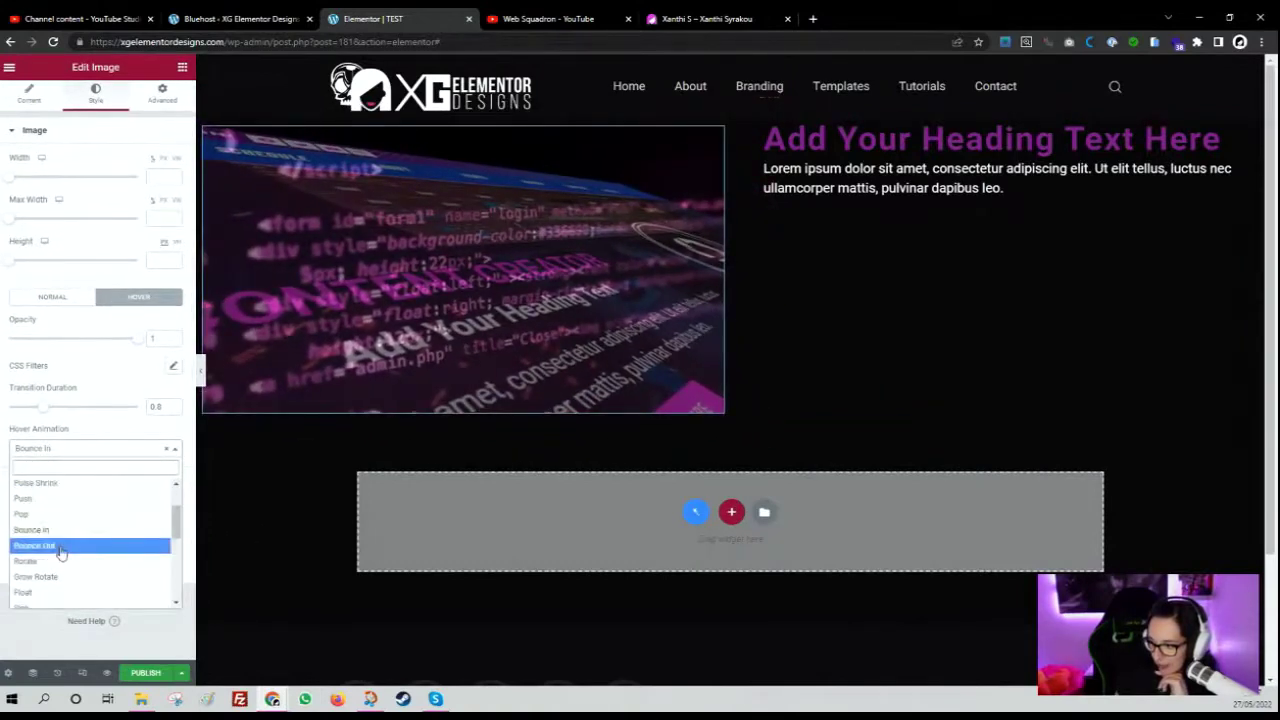
left_click(60, 546)
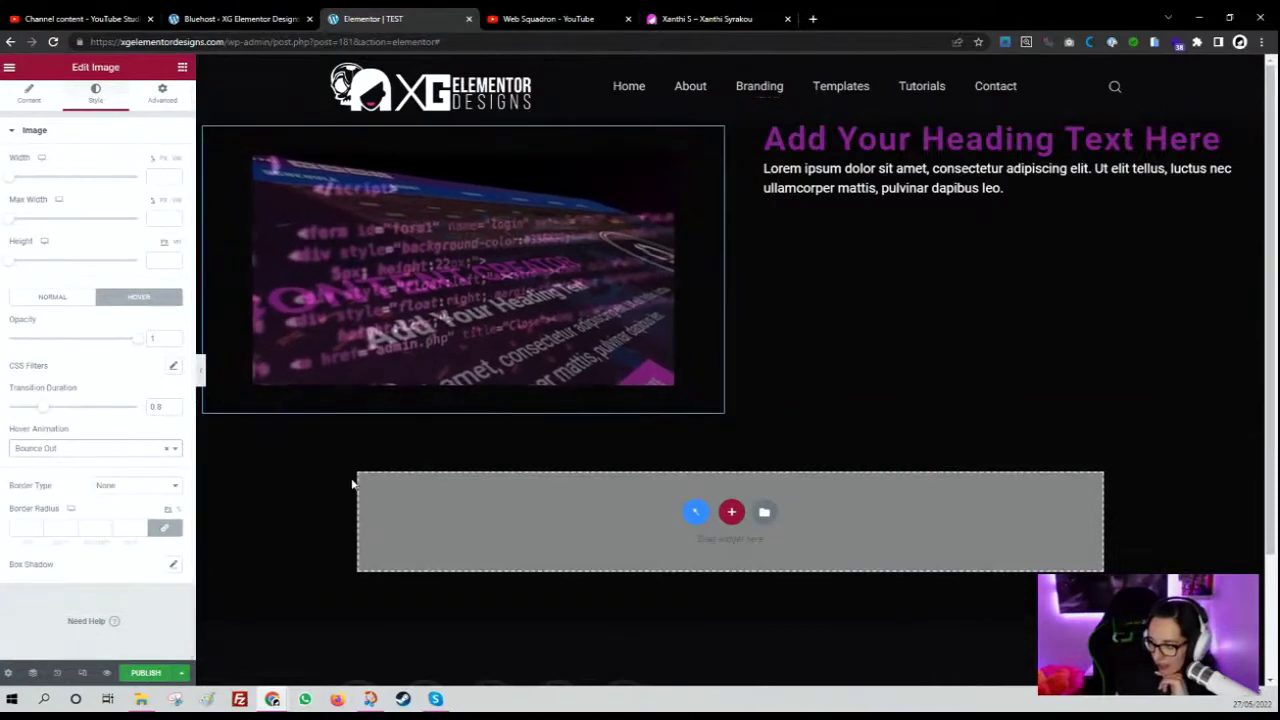
Try the Float, Sink and Bob hover animations on the image.
left_click(115, 455)
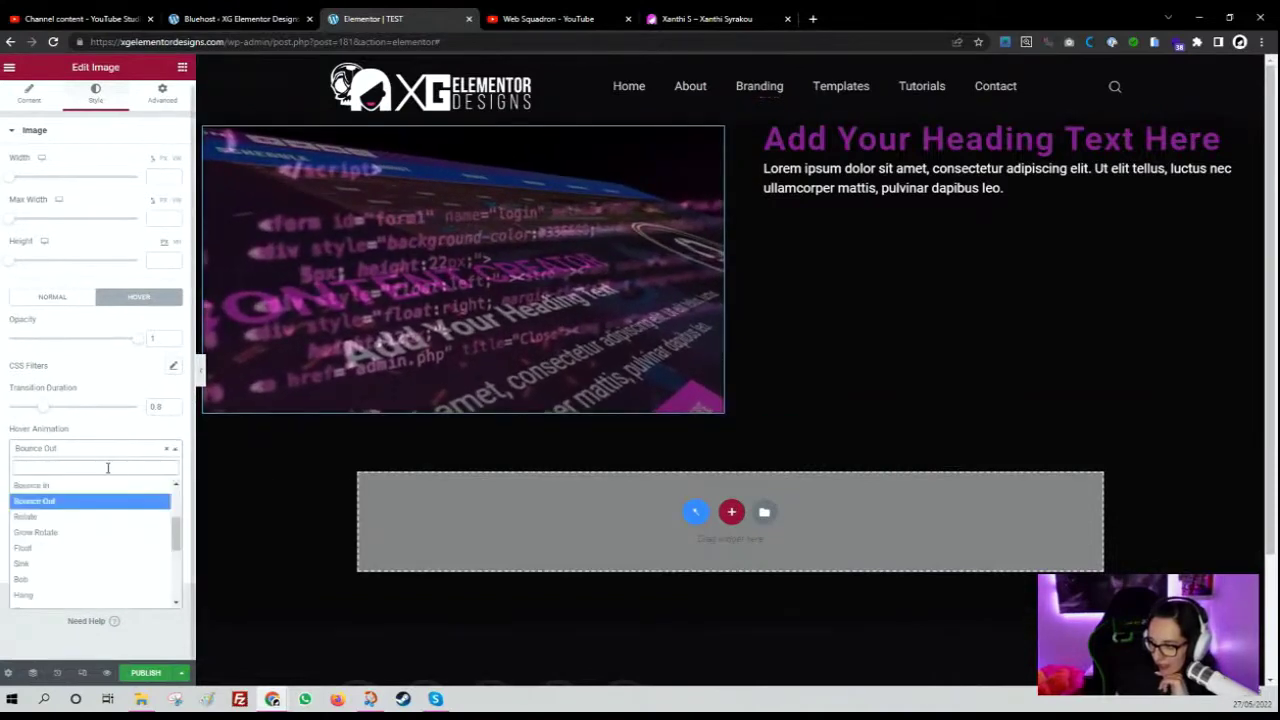
left_click(55, 549)
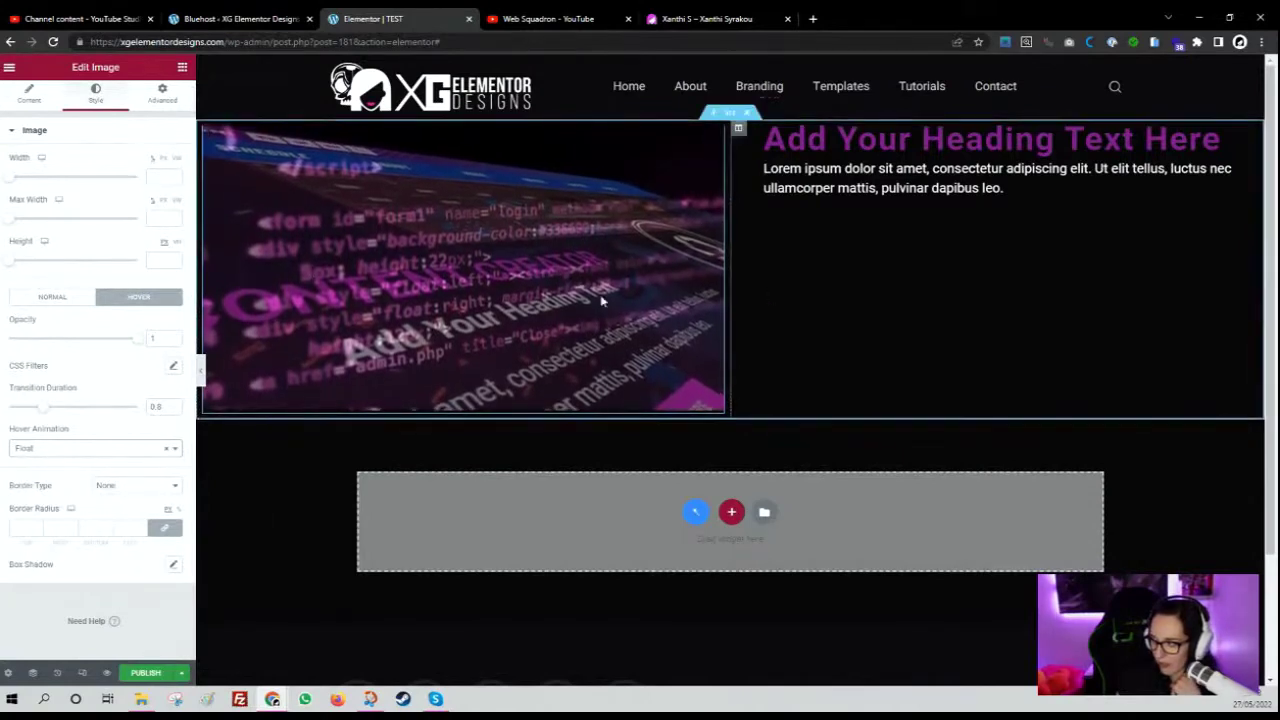
left_click(58, 450)
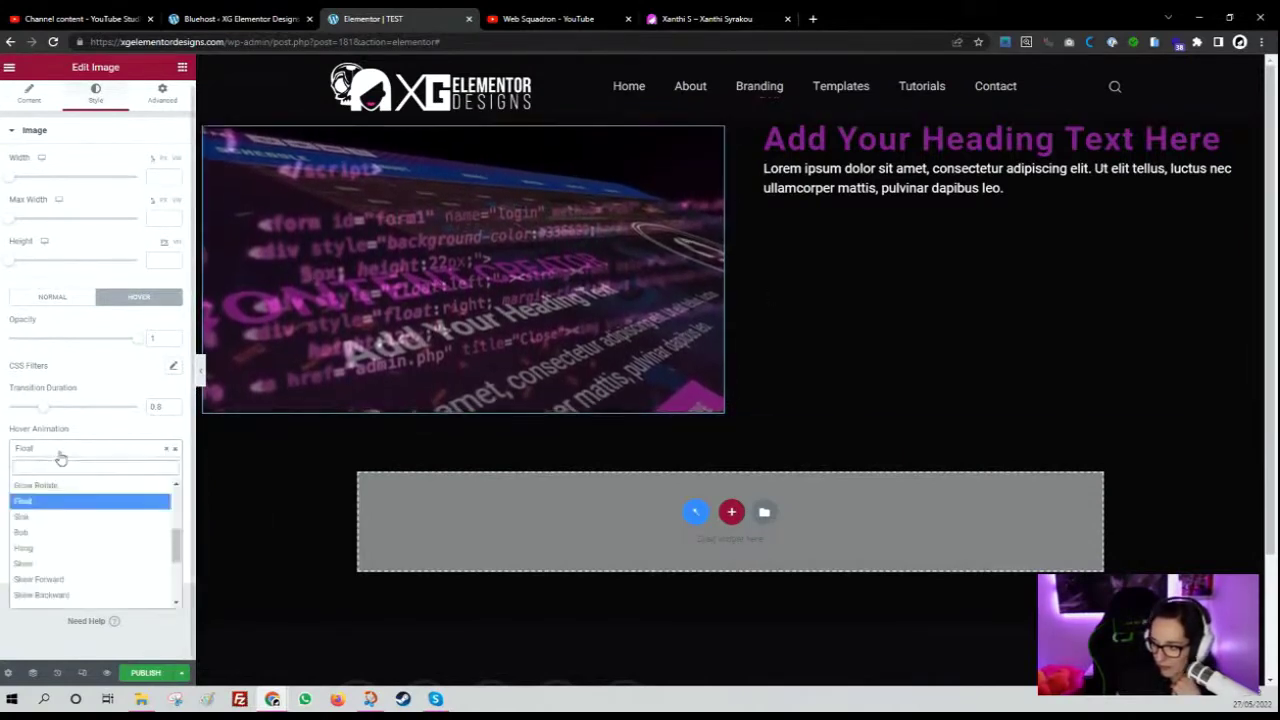
left_click(45, 518)
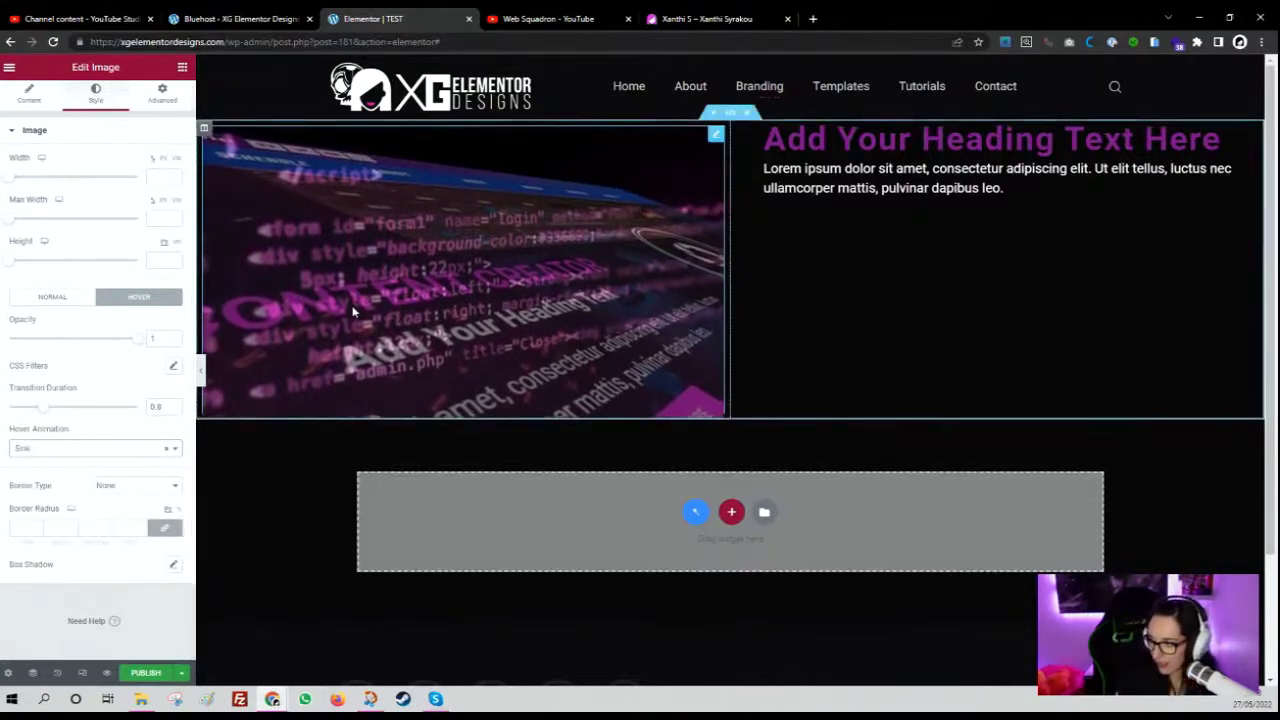
left_click(105, 449)
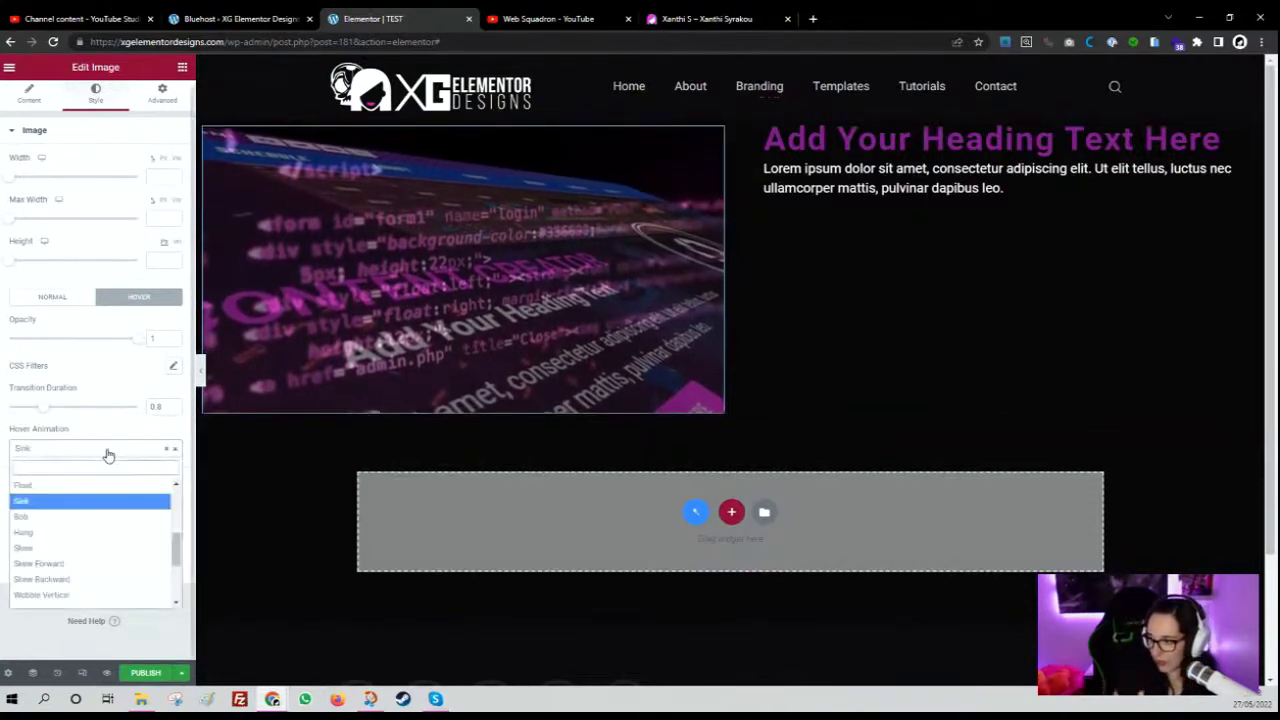
left_click(62, 517)
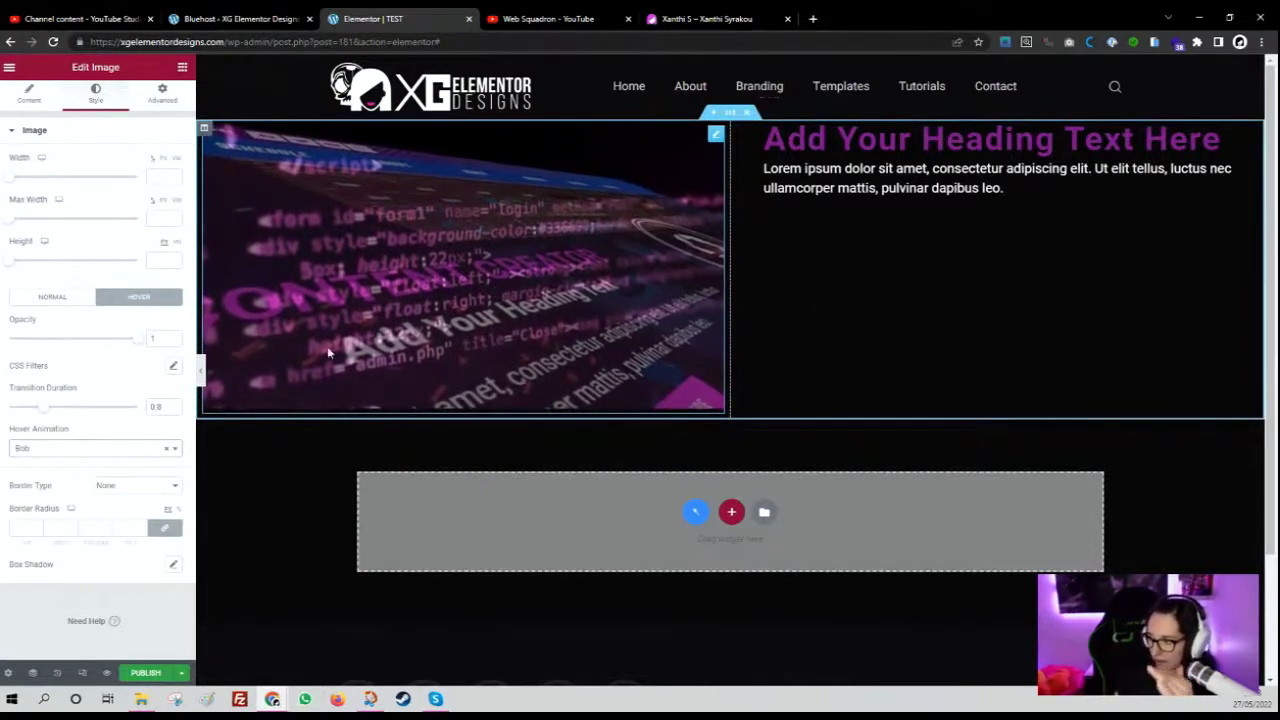
Try the Hang, Skew and Skew Forward hover animations on the image.
left_click(86, 453)
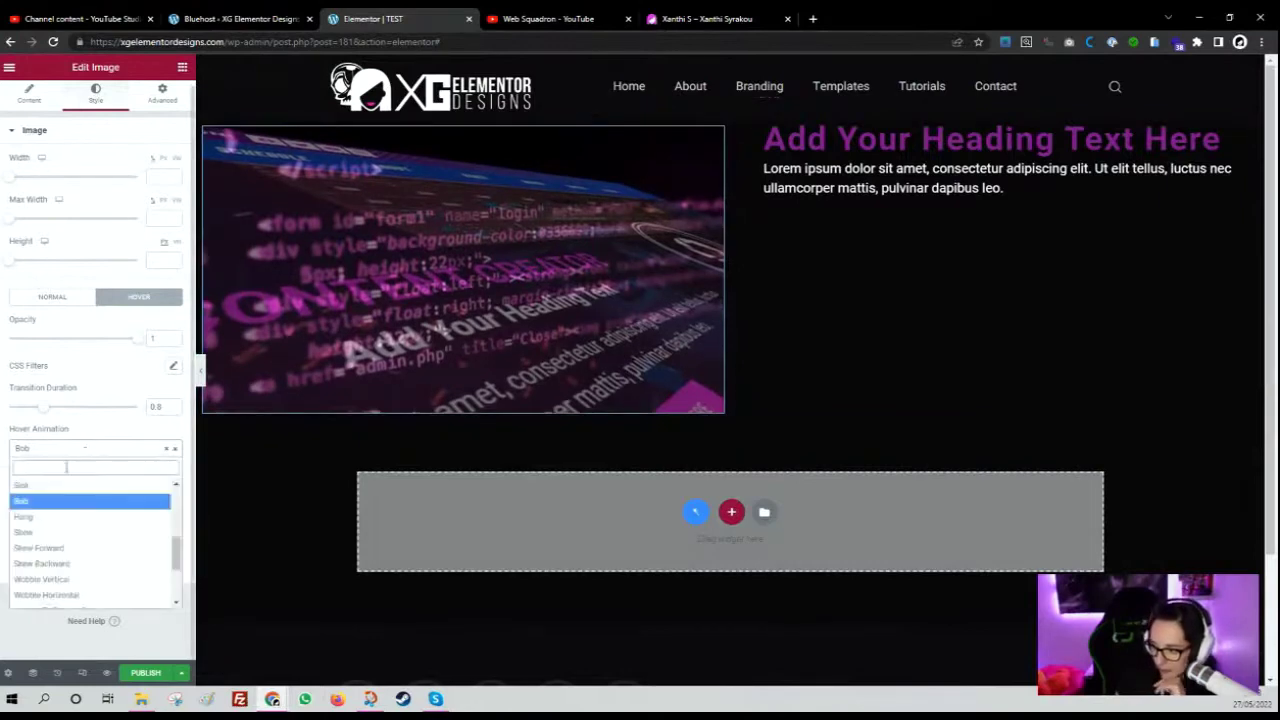
left_click(36, 521)
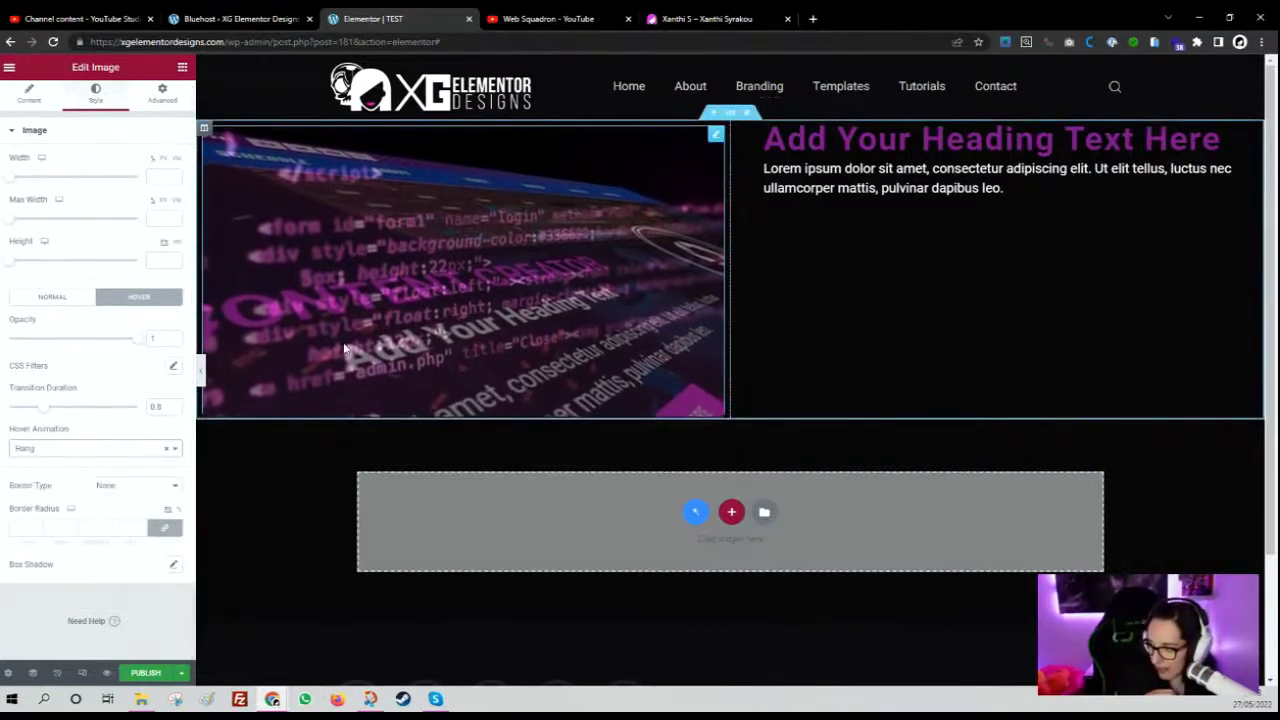
left_click(60, 449)
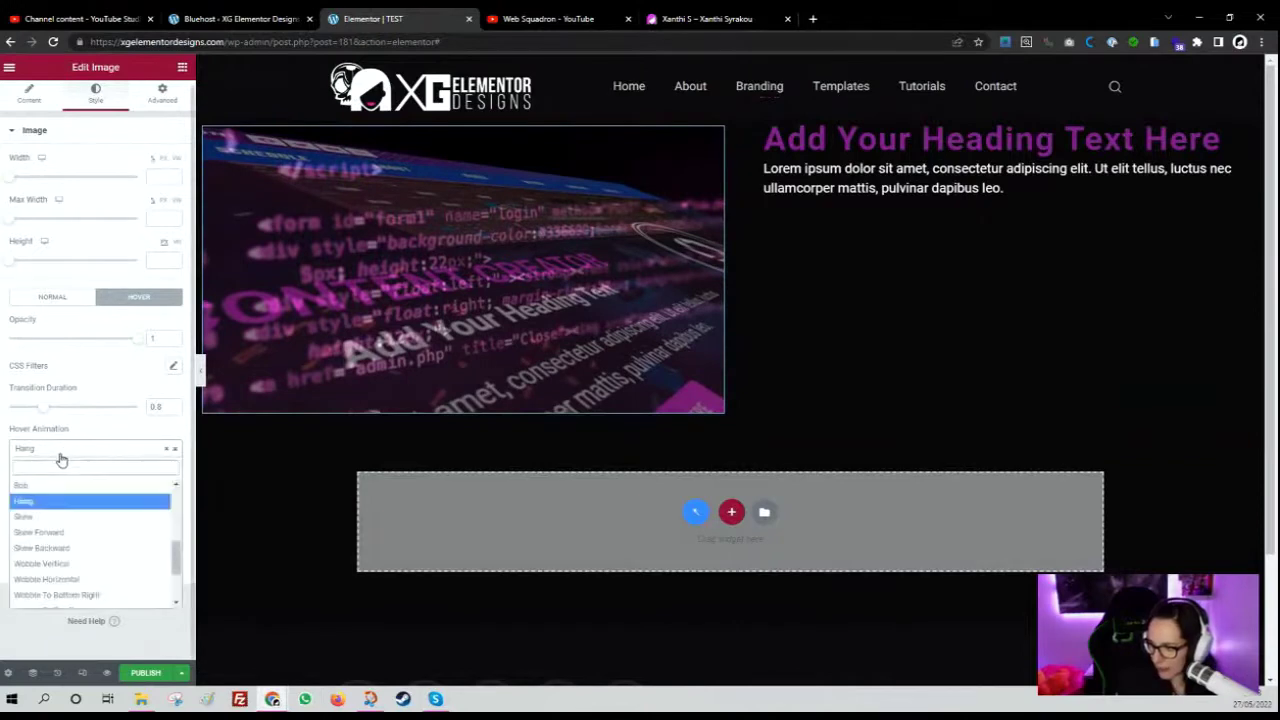
left_click(56, 518)
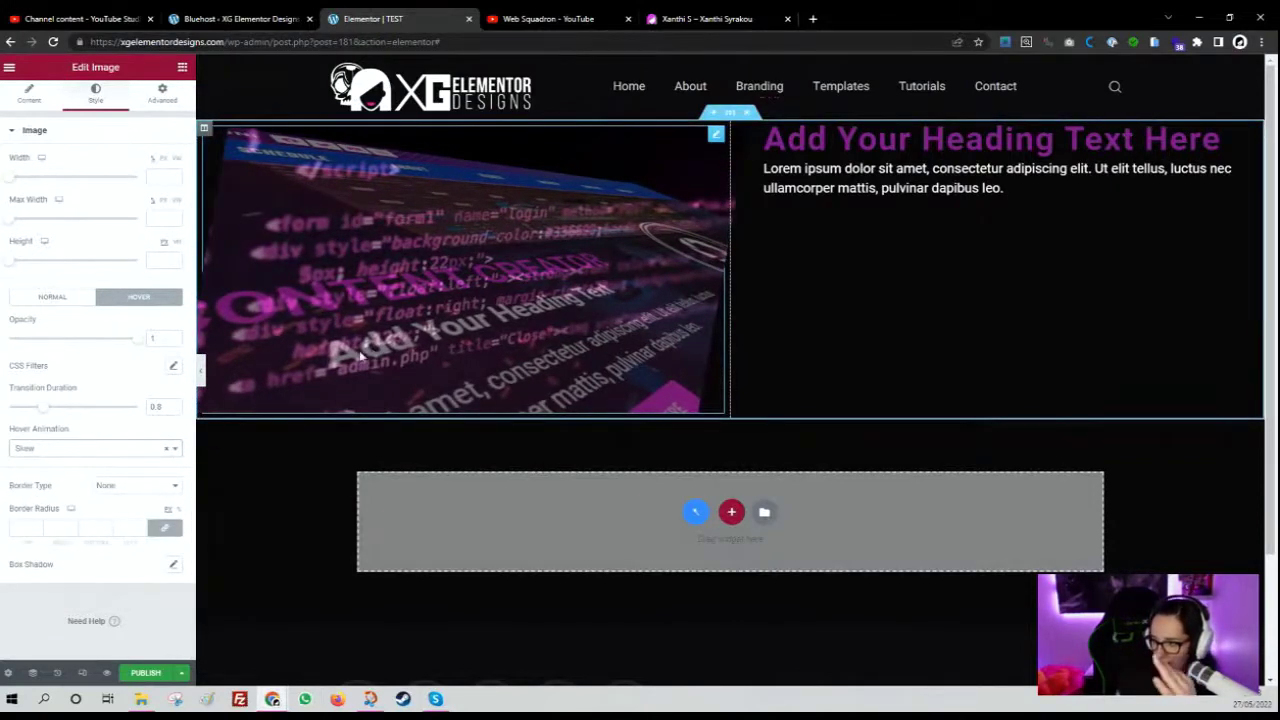
left_click(50, 449)
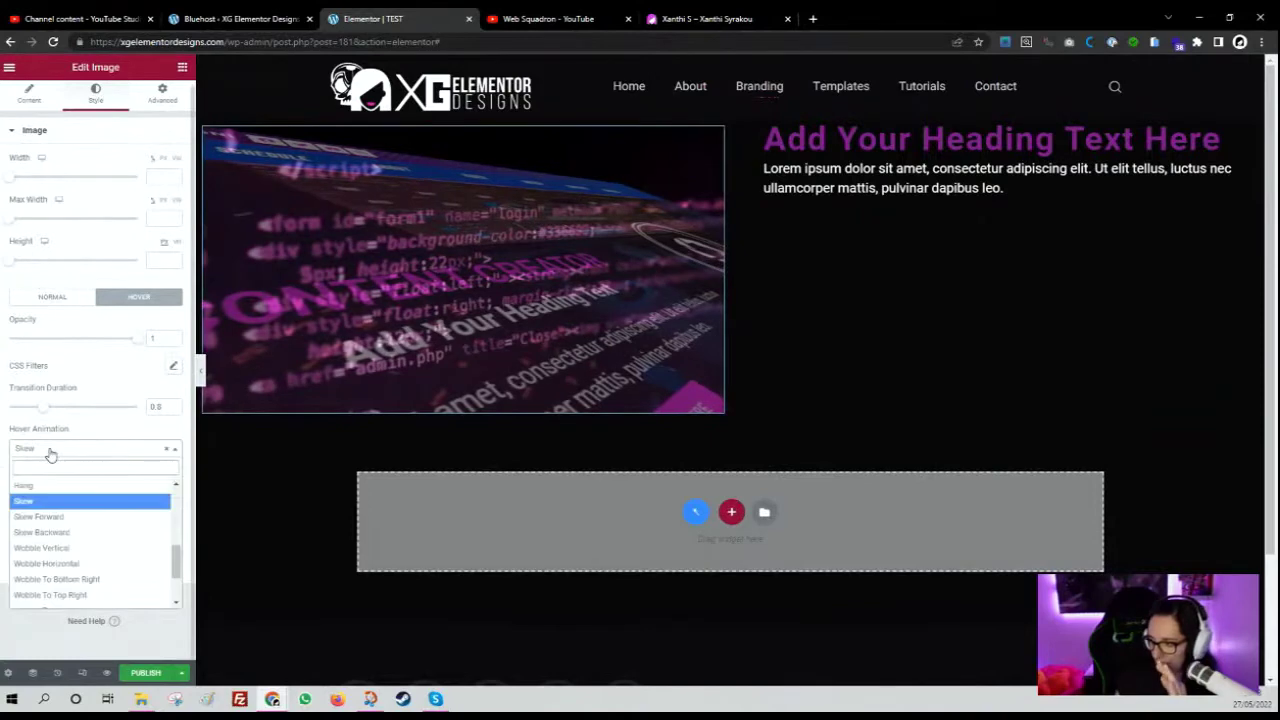
left_click(62, 517)
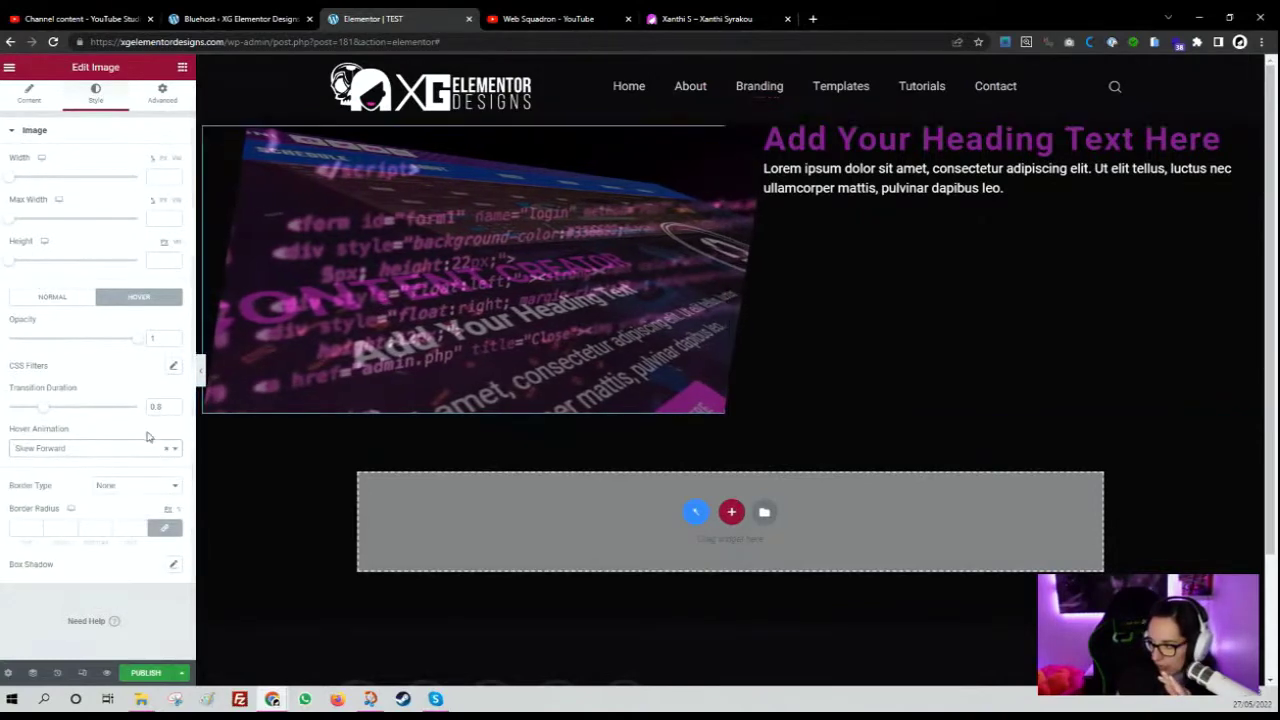
Try the Skew Backward and Wobble Vertical hover animations, and finish with the image's hover animation set to Grow.
left_click(90, 448)
left_click(63, 531)
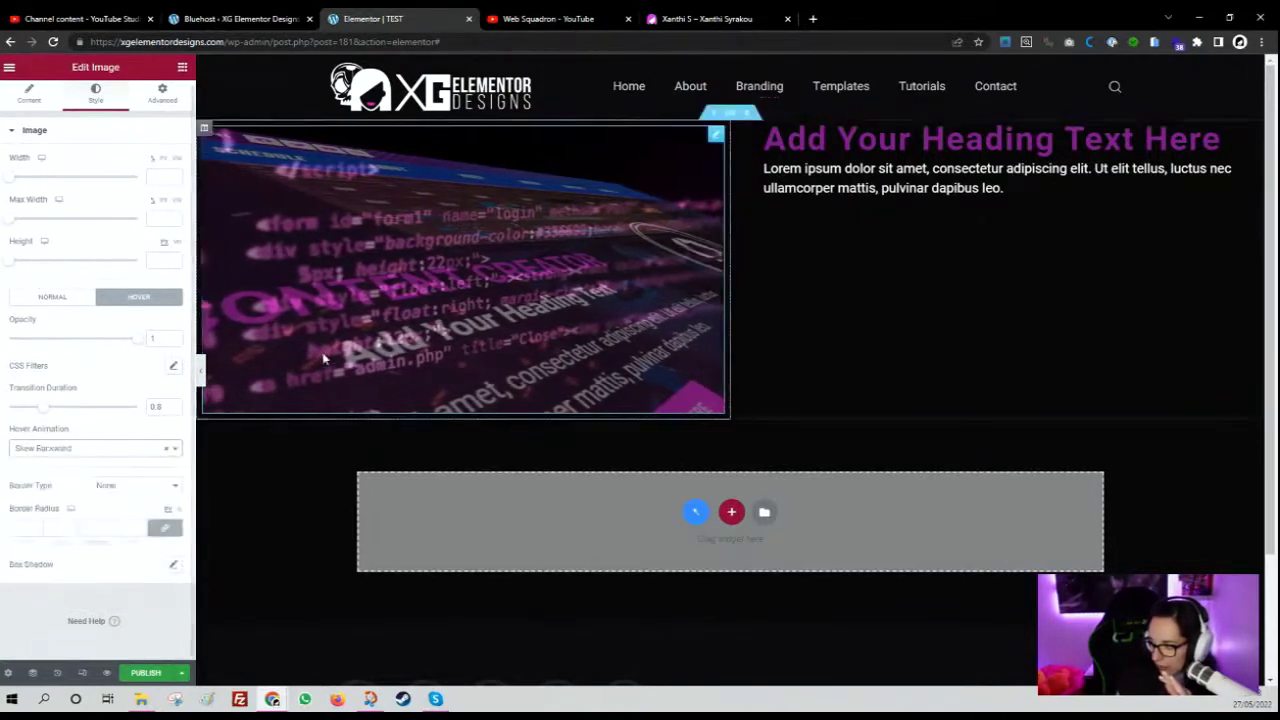
left_click(70, 448)
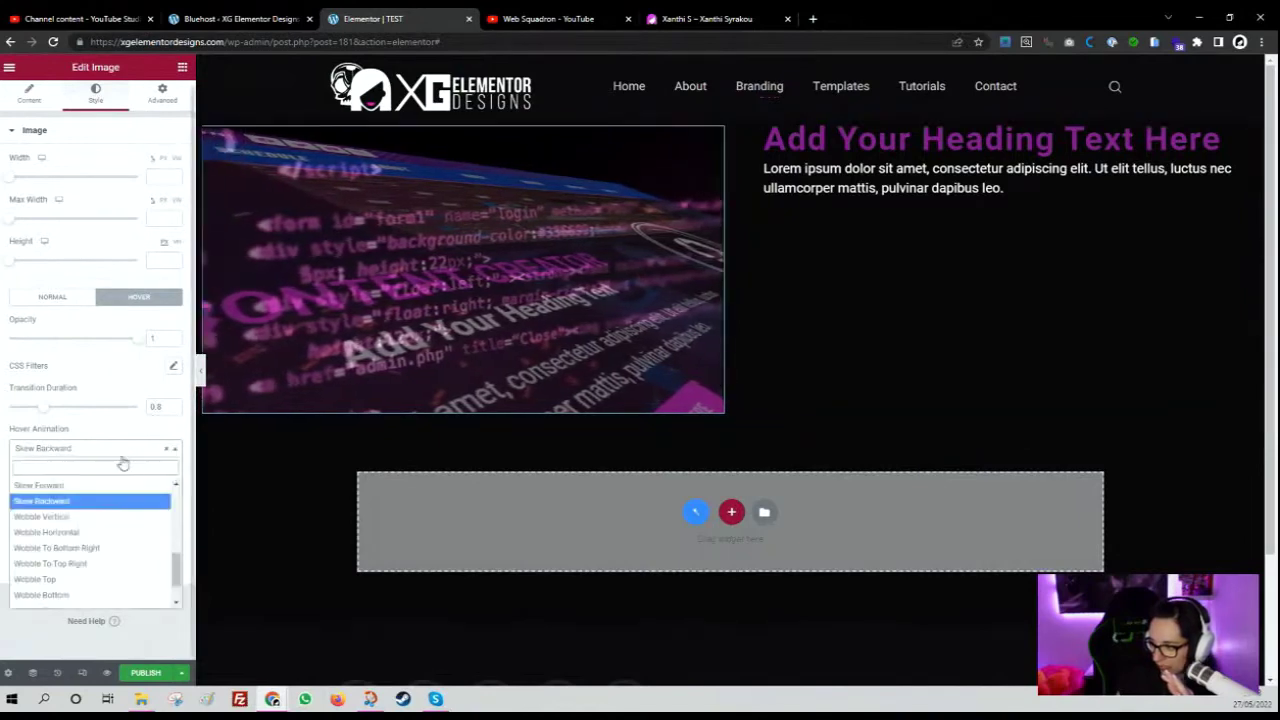
left_click(66, 517)
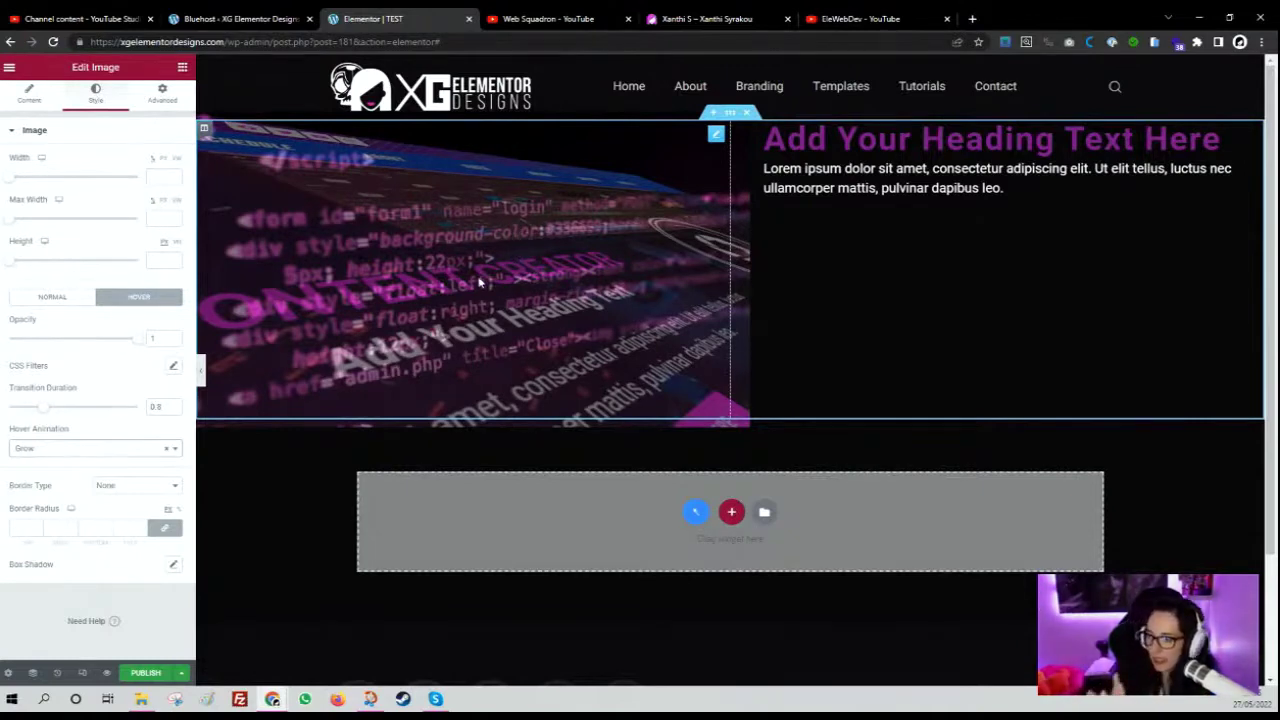
Add a two-column section below the image section and set its left column's background type to Classic.
left_click(731, 511)
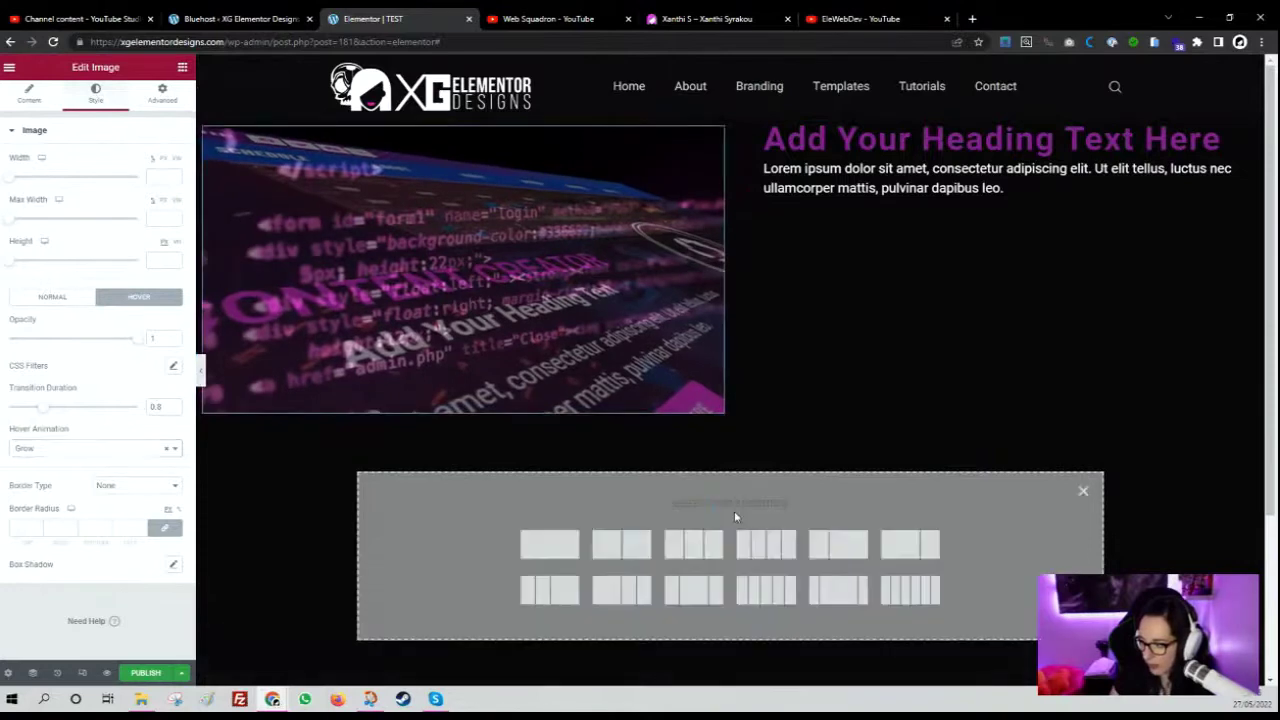
left_click(609, 557)
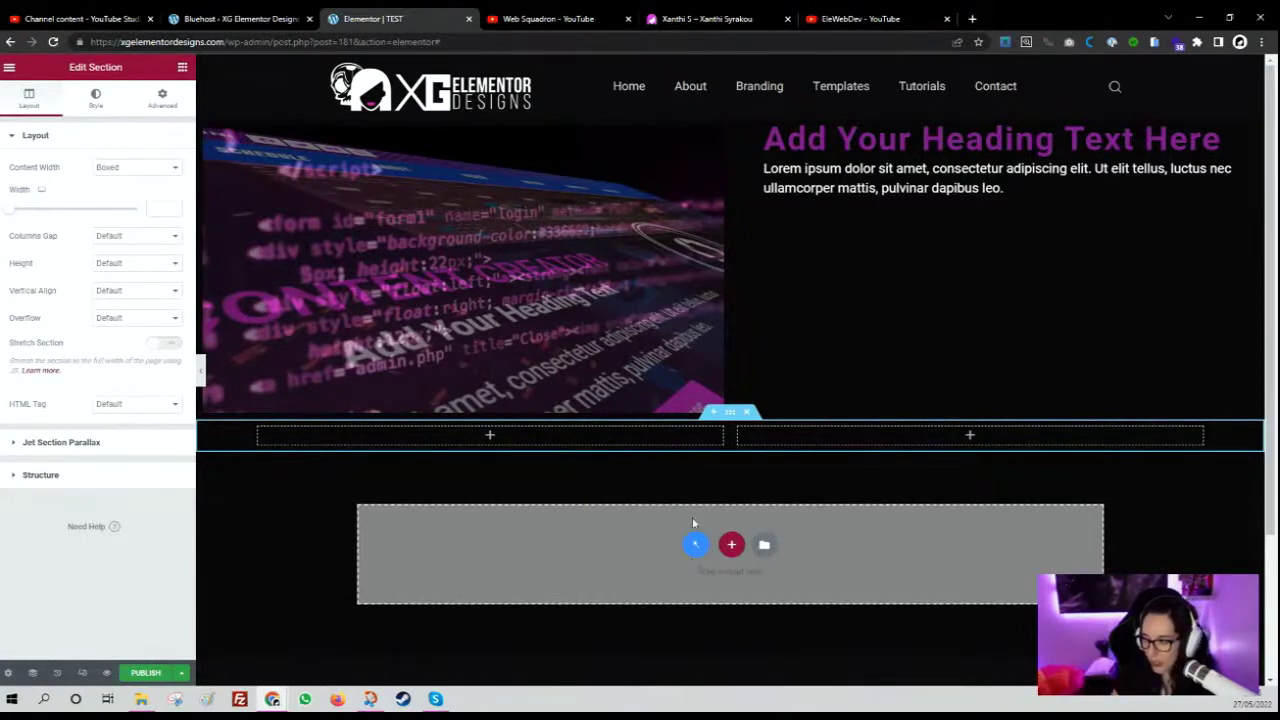
left_click(258, 428)
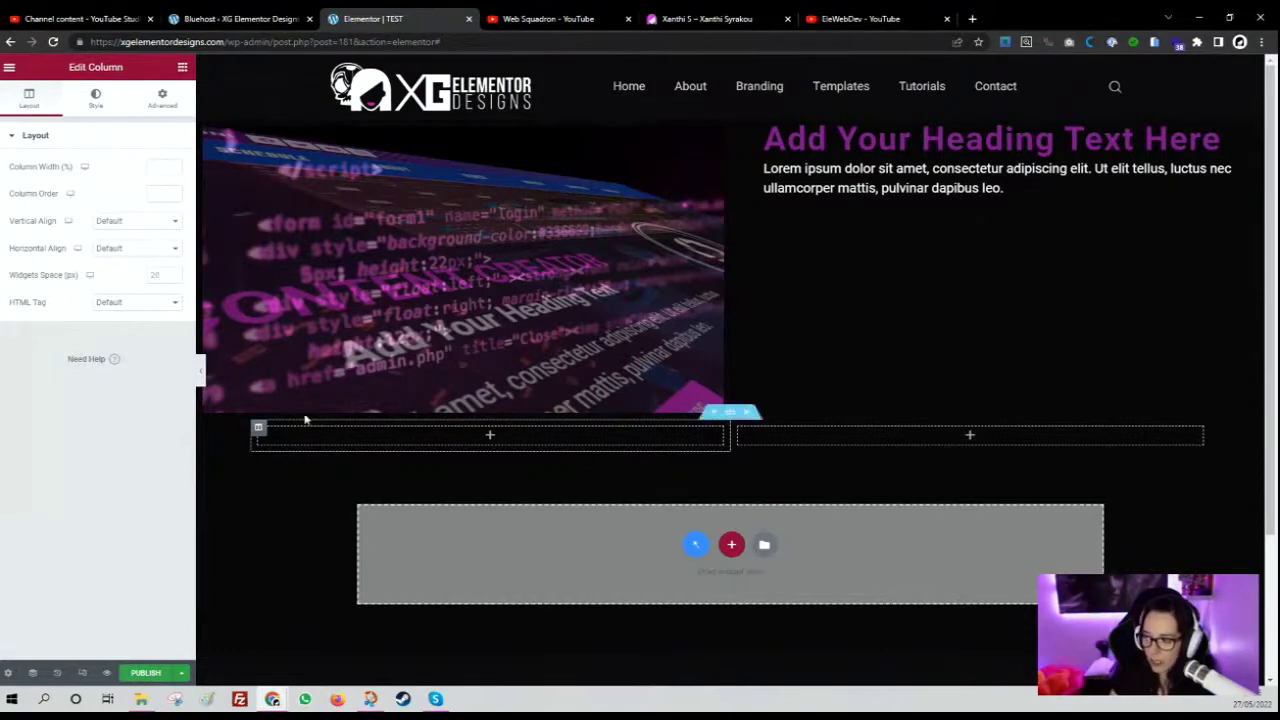
left_click(95, 101)
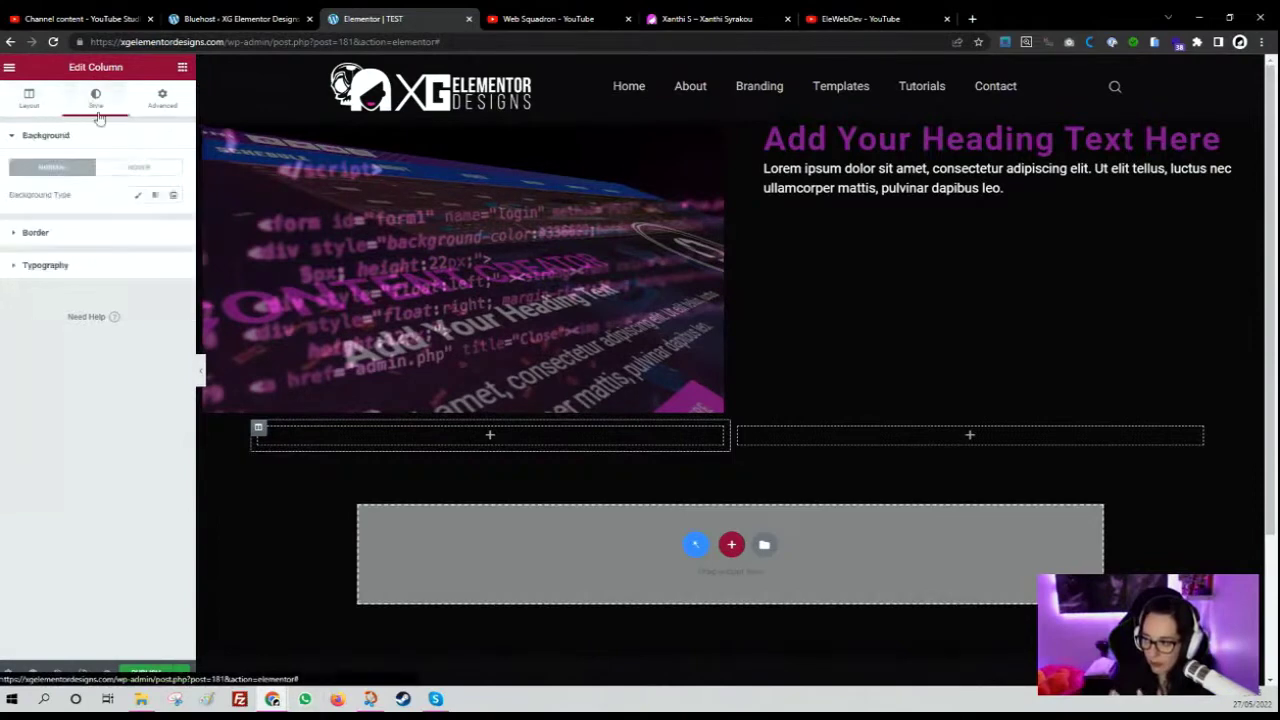
left_click(136, 200)
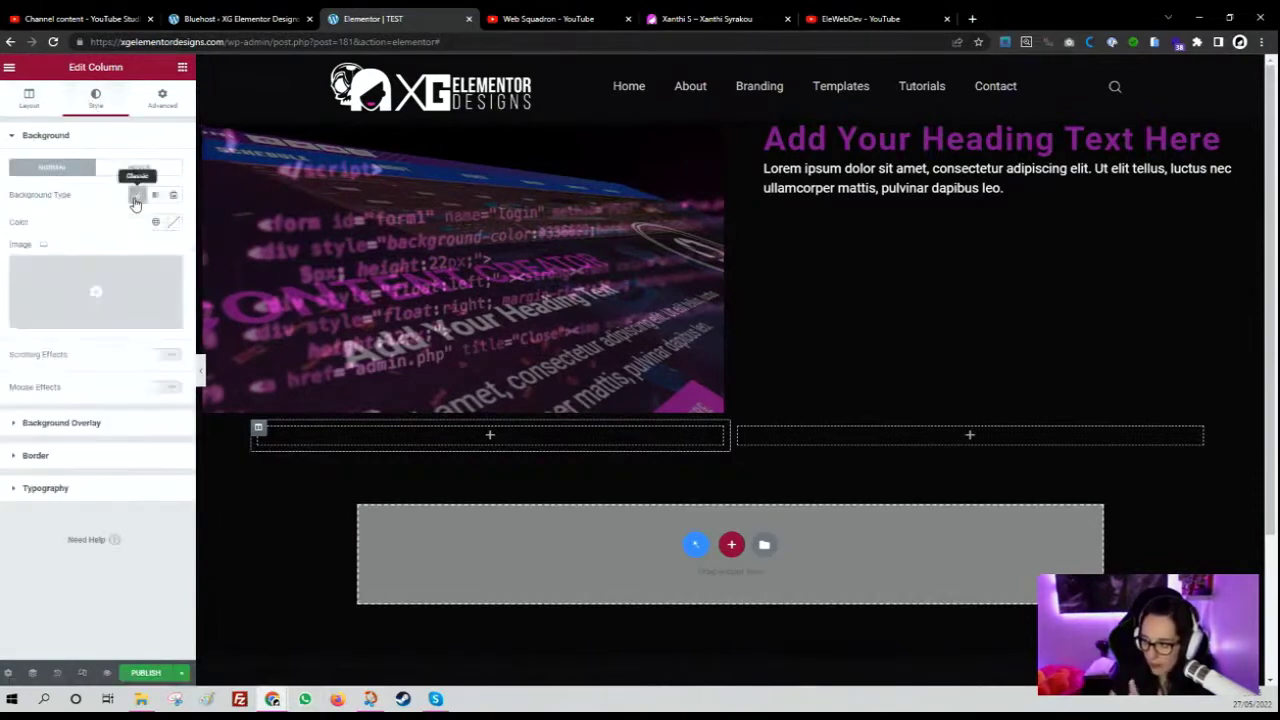
Choose head3.jpg from the media library as the background image of the lower section's left column.
left_click(145, 281)
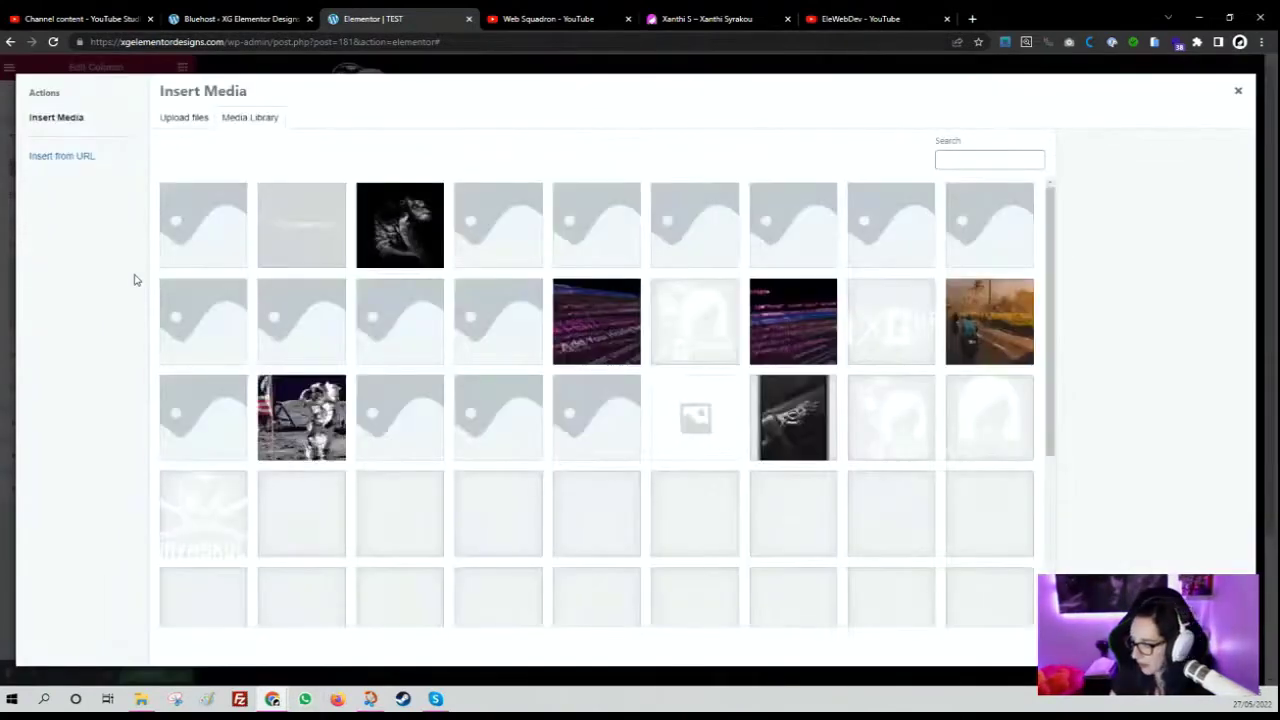
scroll(790, 500, "down", 3)
scroll(785, 495, "up", 3)
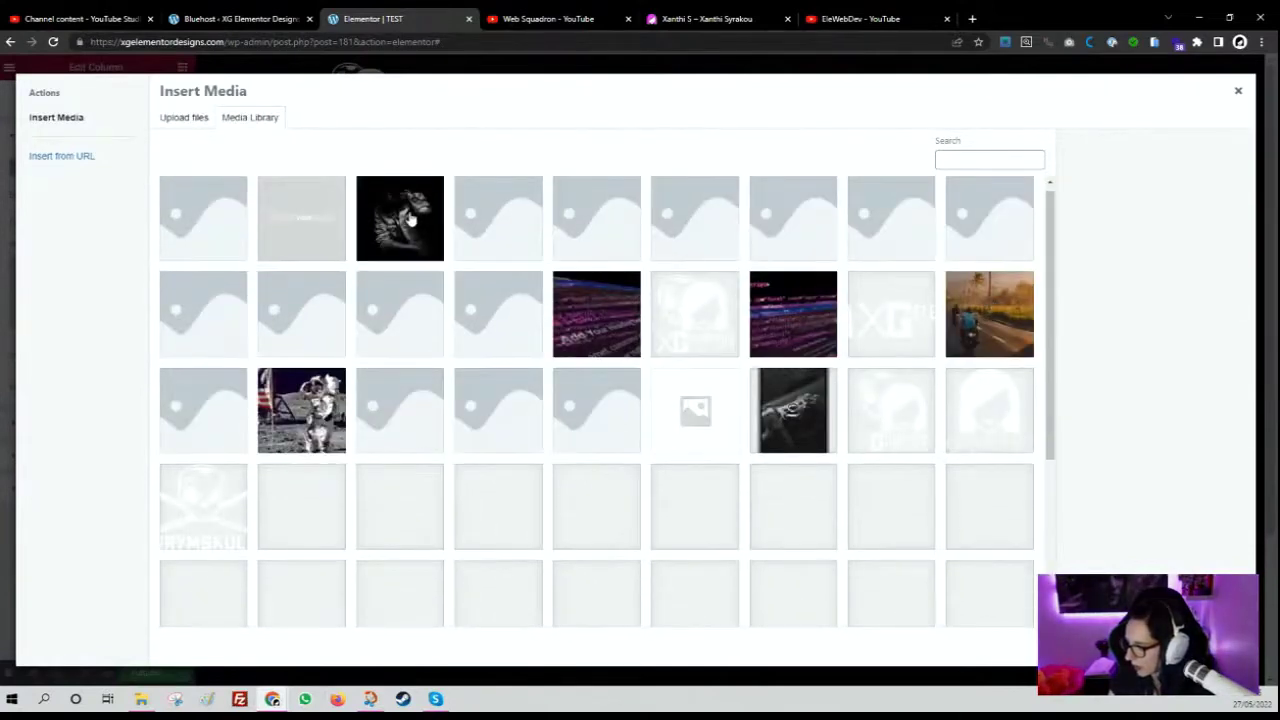
scroll(665, 505, "down", 3)
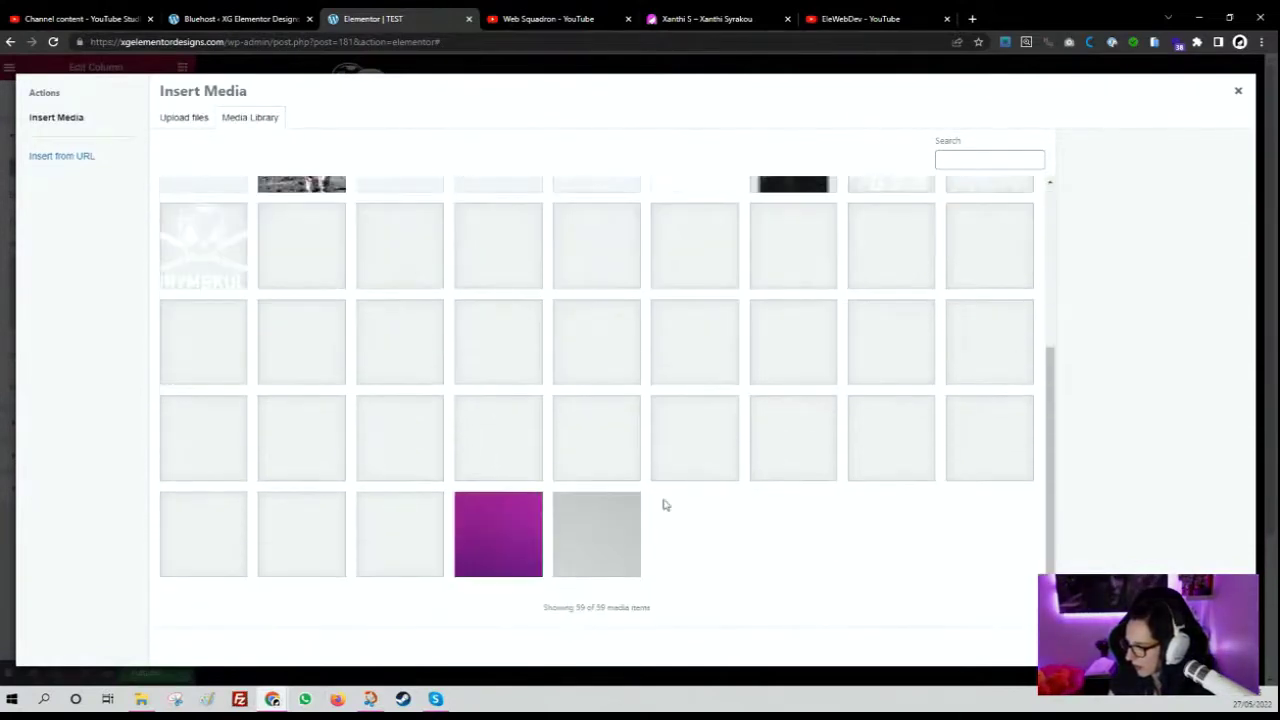
scroll(779, 566, "up", 5)
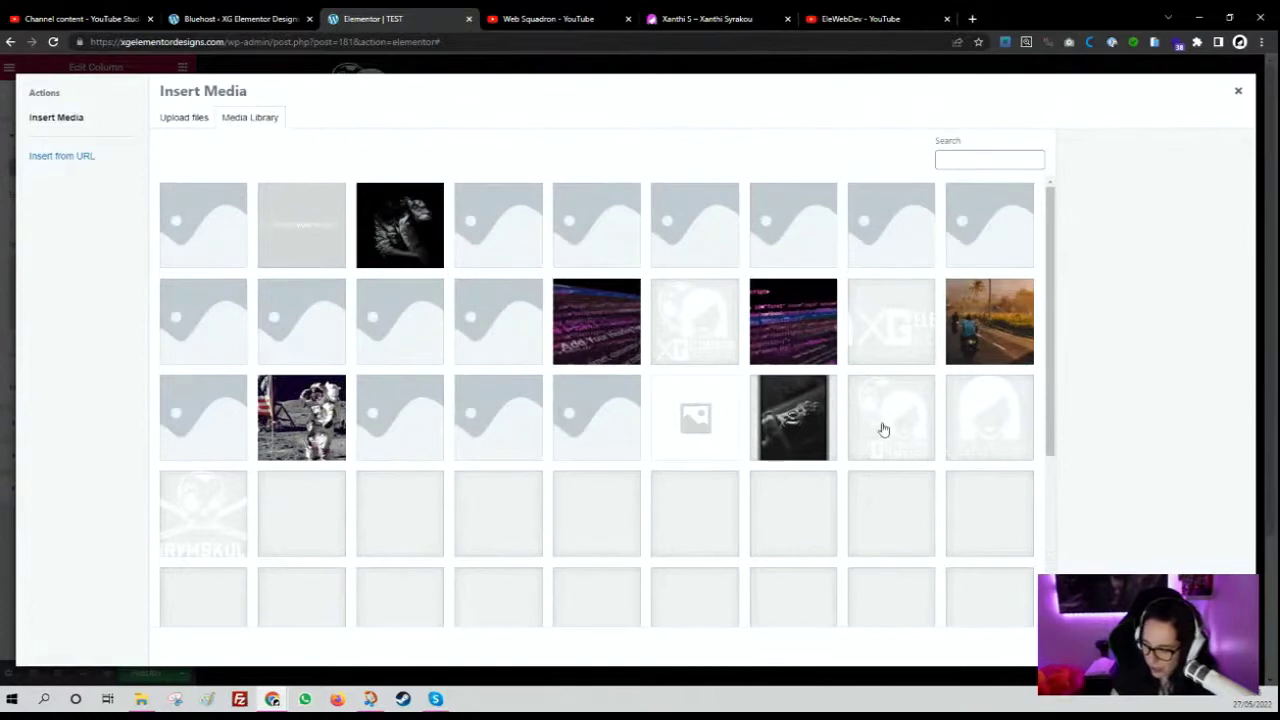
left_click(804, 446)
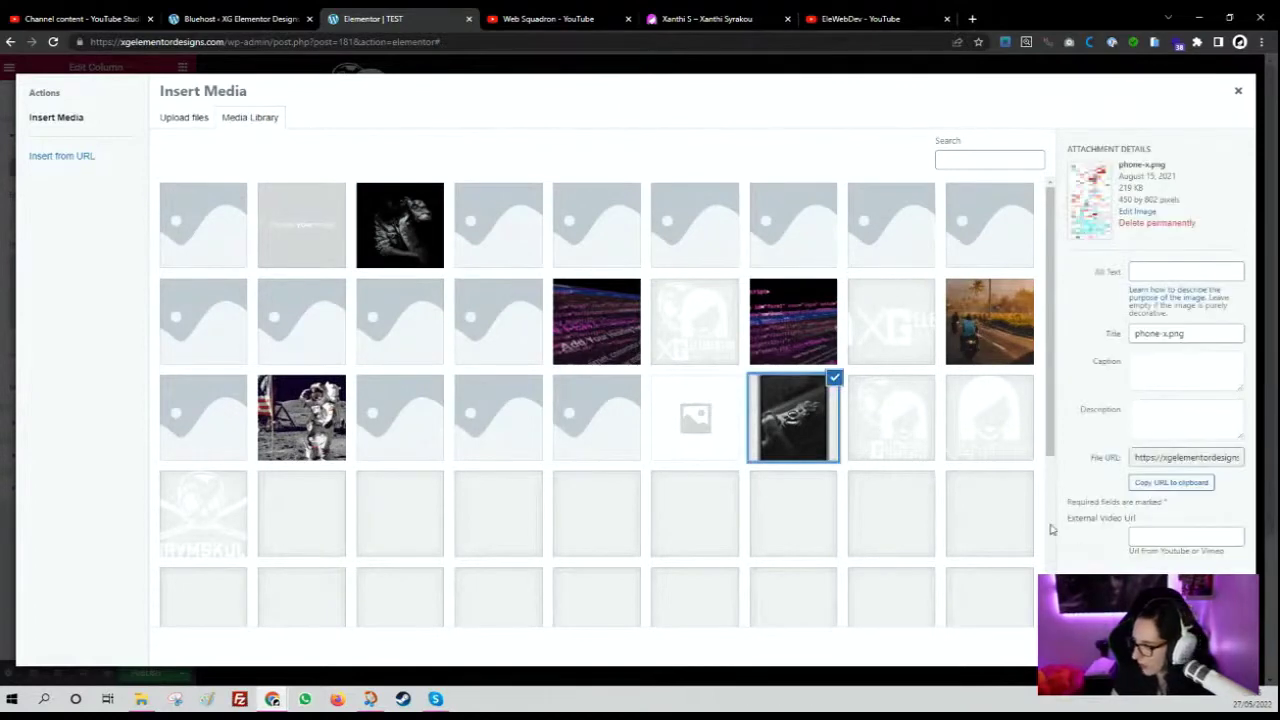
left_click(985, 305)
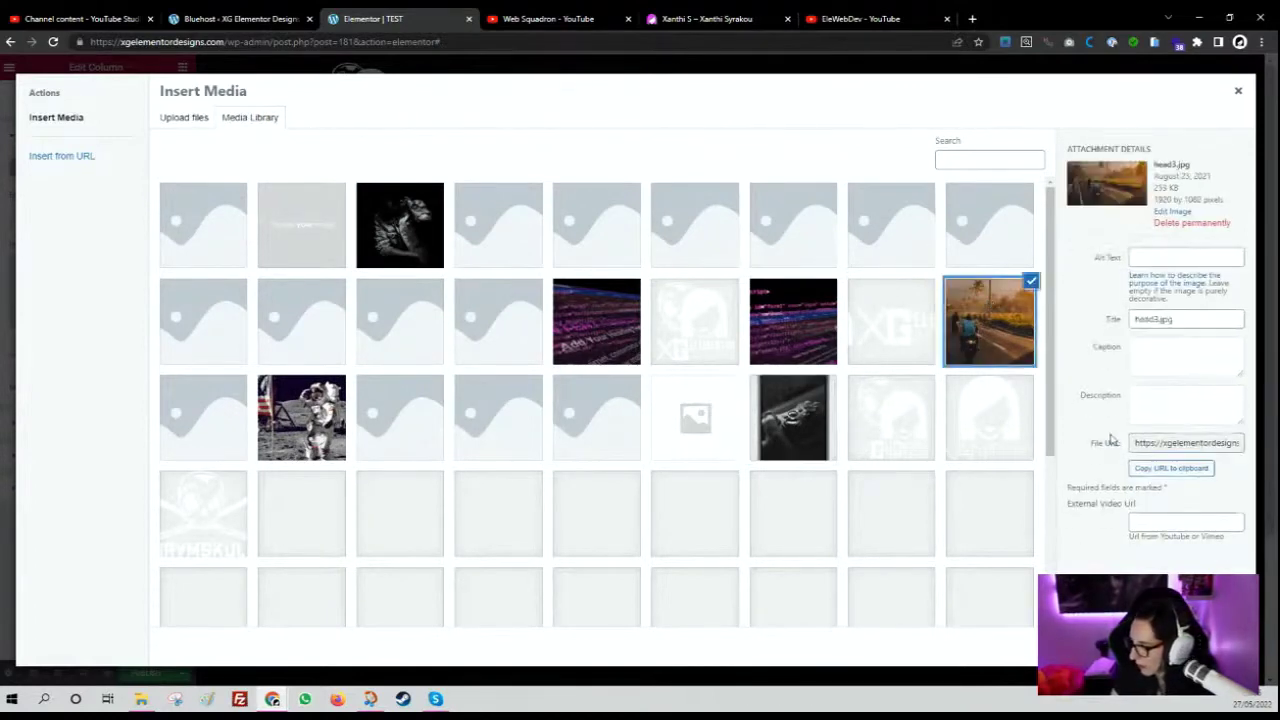
left_click(1205, 645)
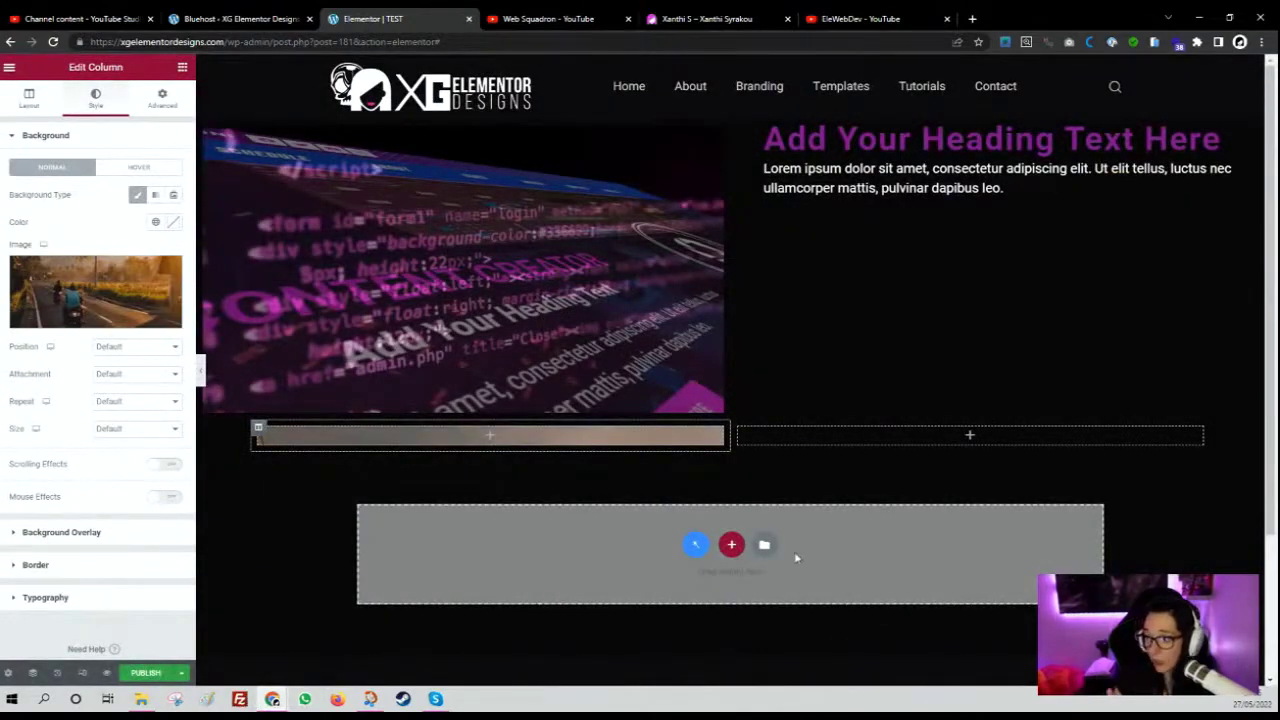
Set the column's background image position to Center Center and its size to Cover.
left_click(130, 347)
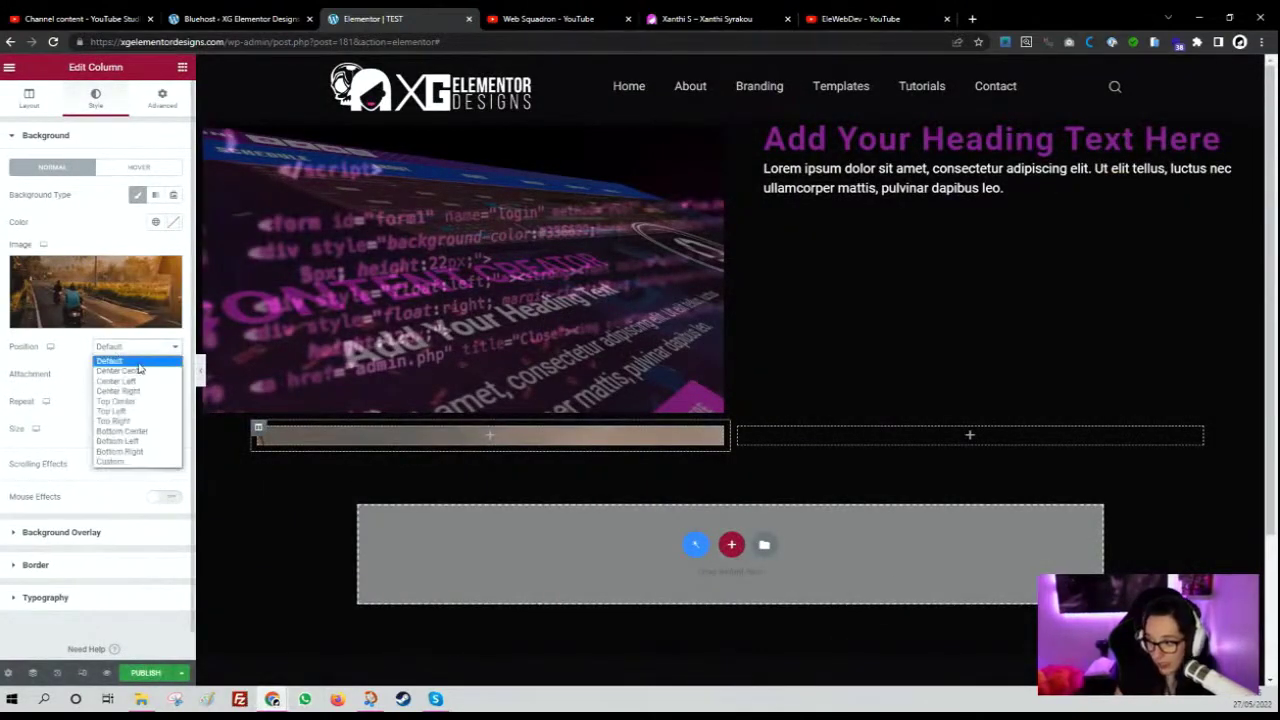
left_click(118, 371)
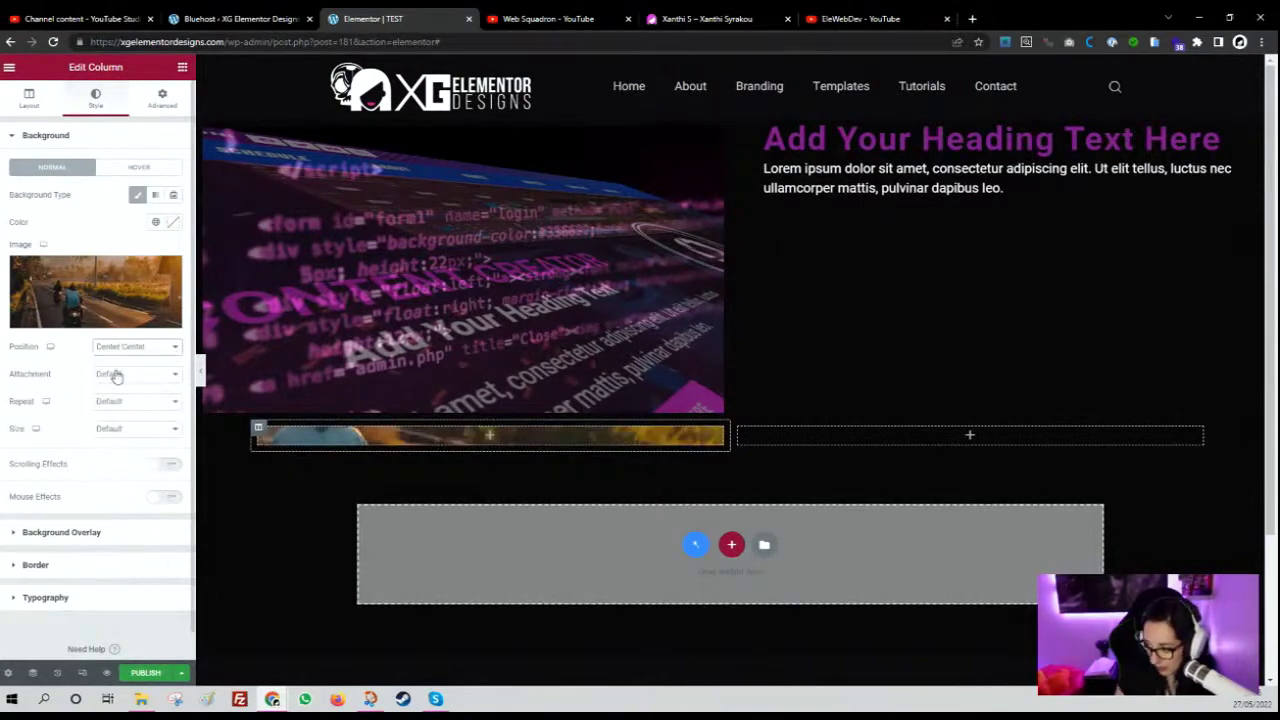
left_click(131, 430)
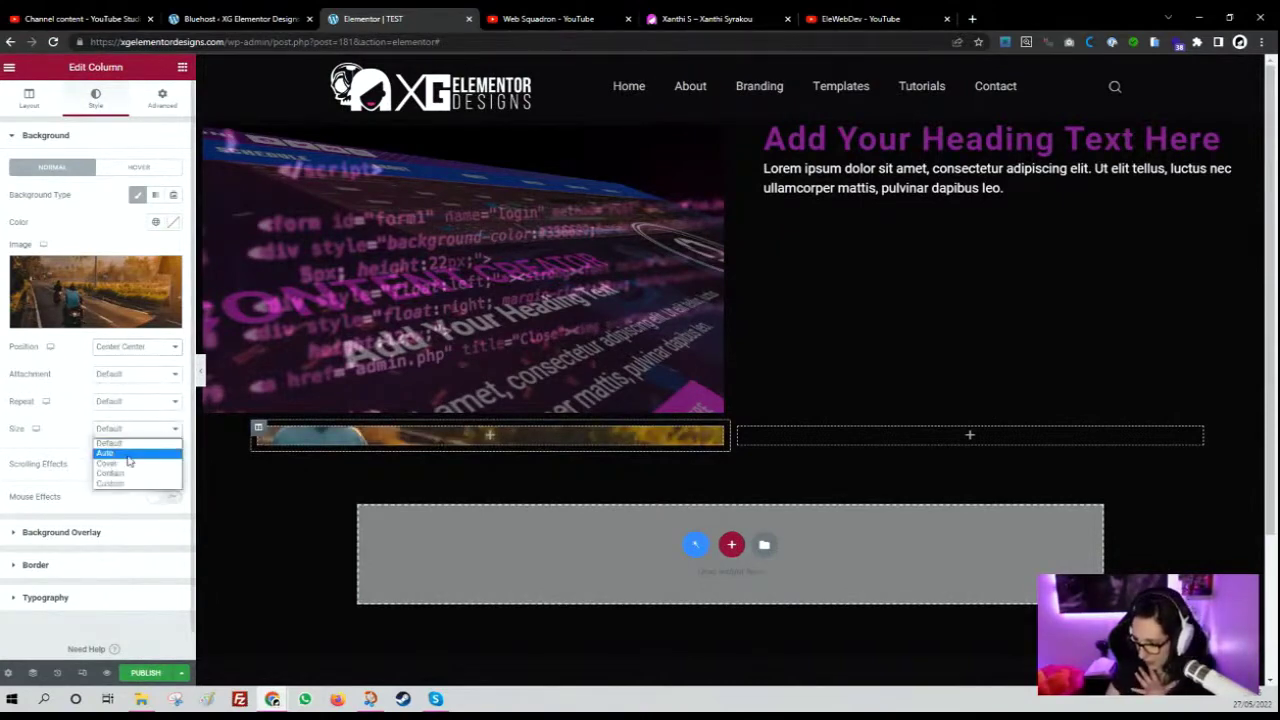
left_click(128, 463)
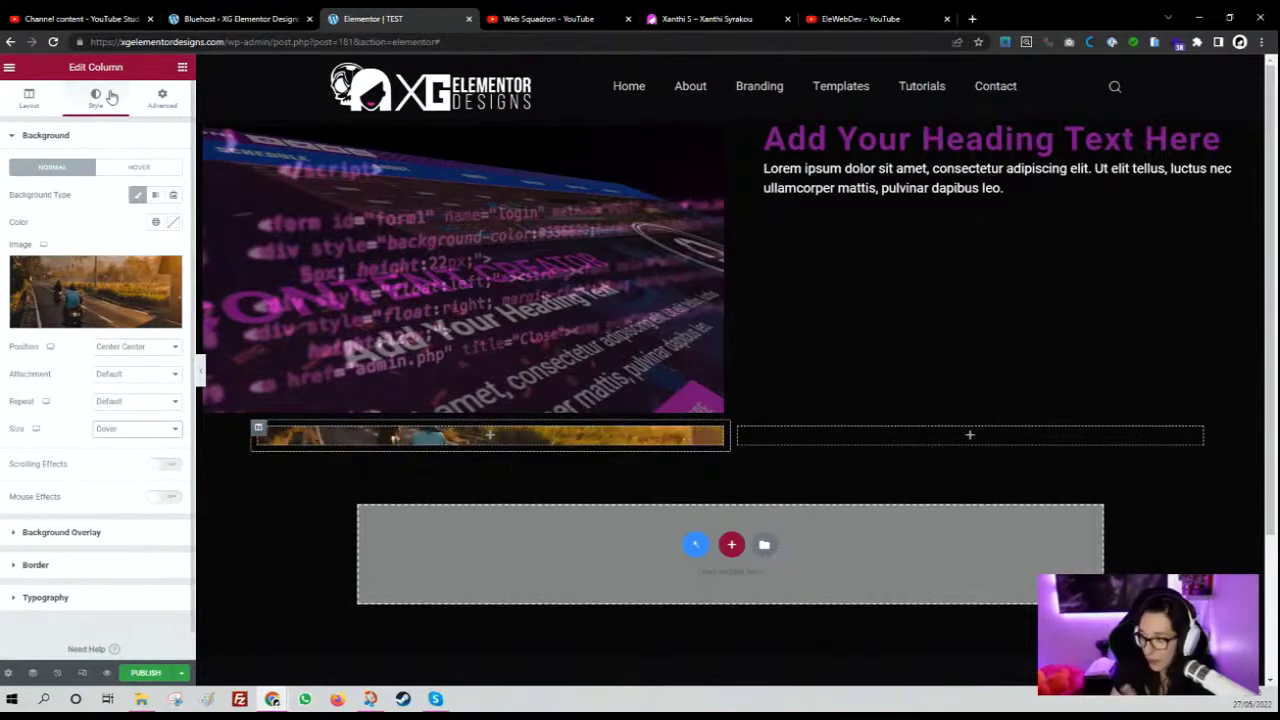
Add a Spacer widget to the column with the motorbike background and set its space to 450.
left_click(147, 98)
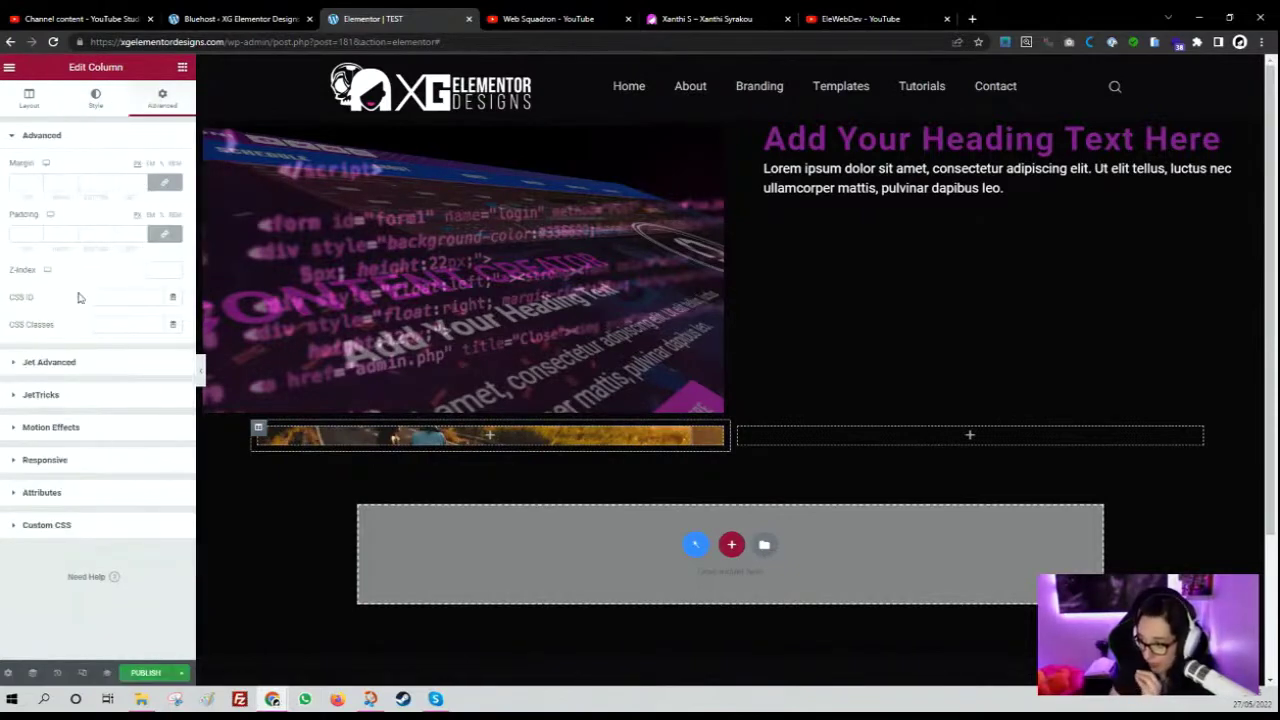
left_click(182, 67)
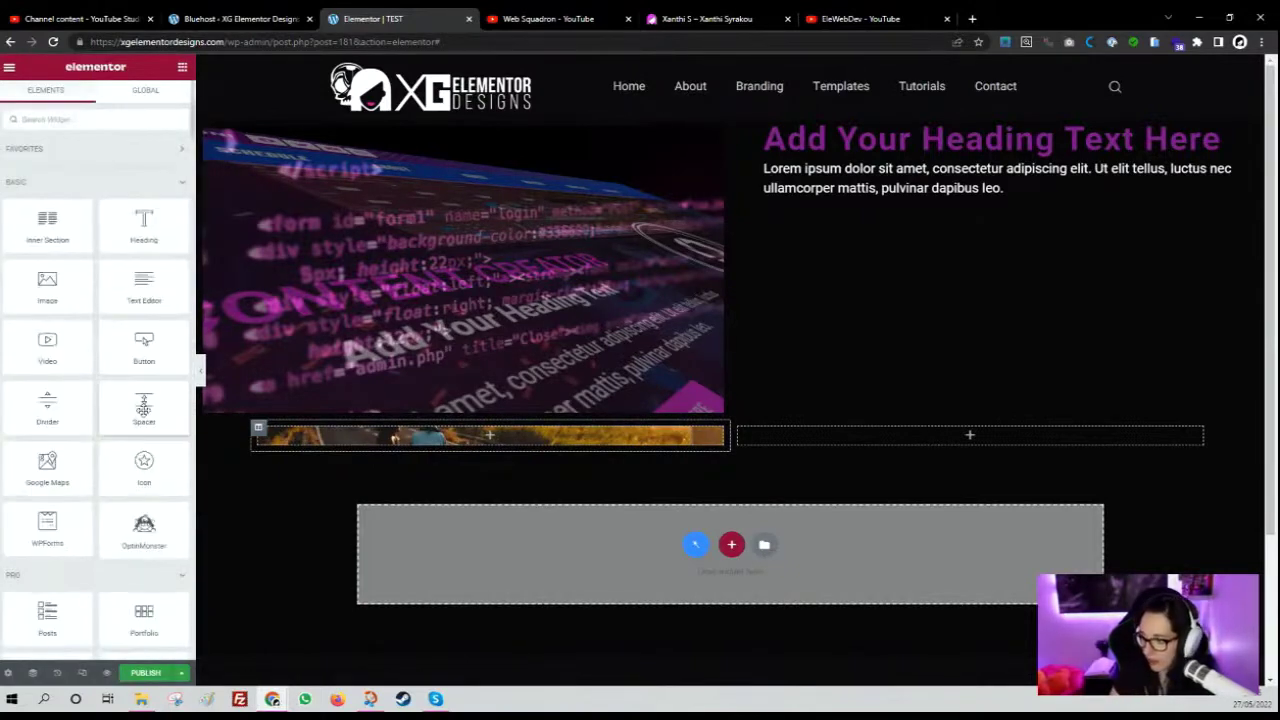
left_click_drag(144, 410, 449, 452)
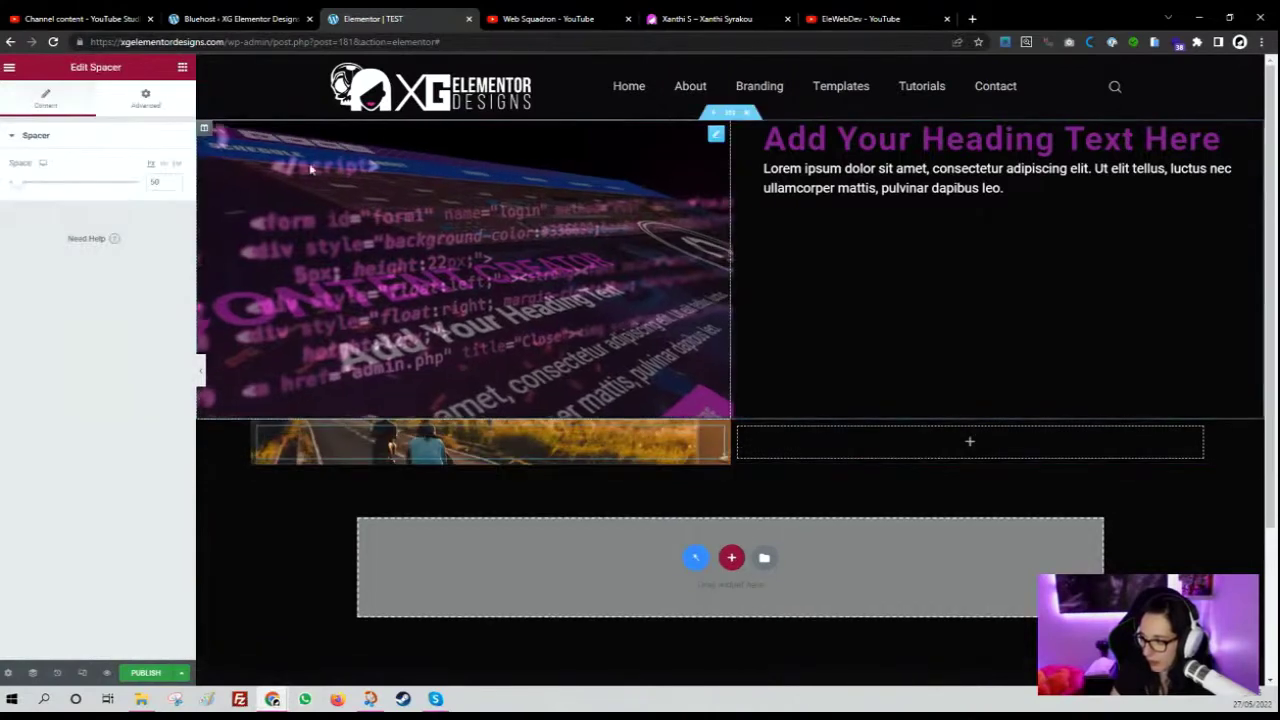
left_click_drag(20, 190, 109, 196)
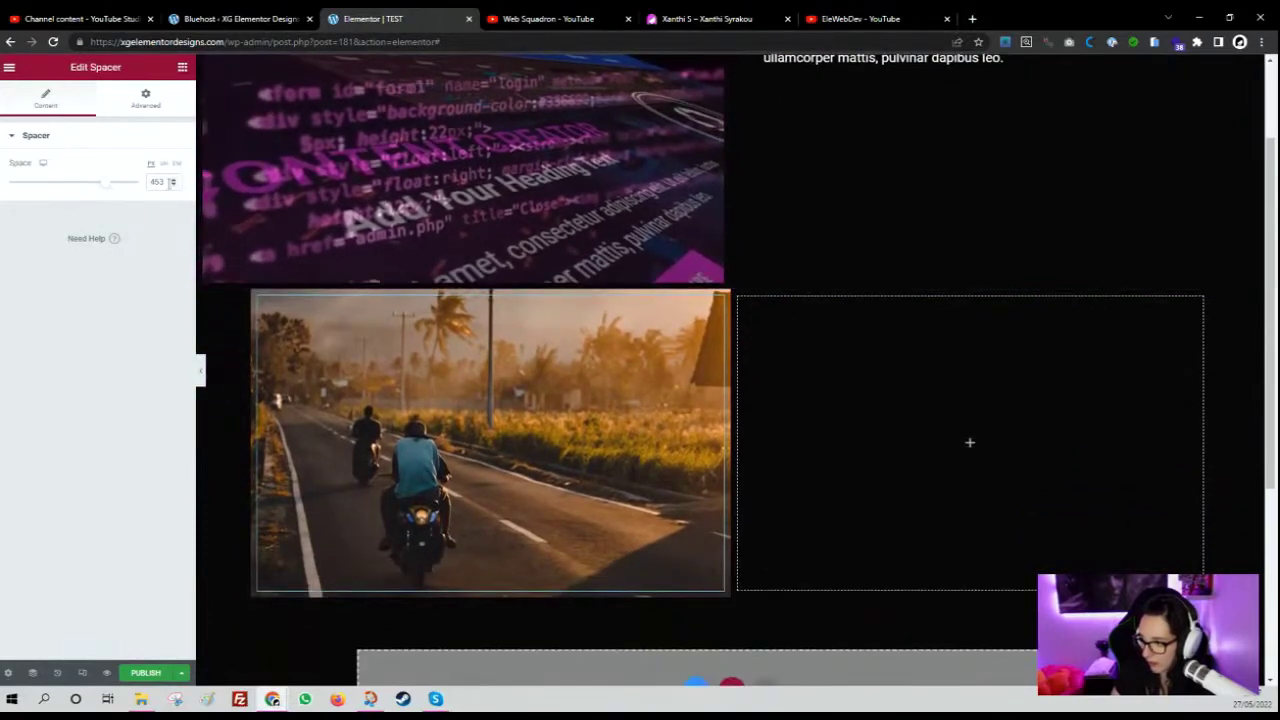
type("450")
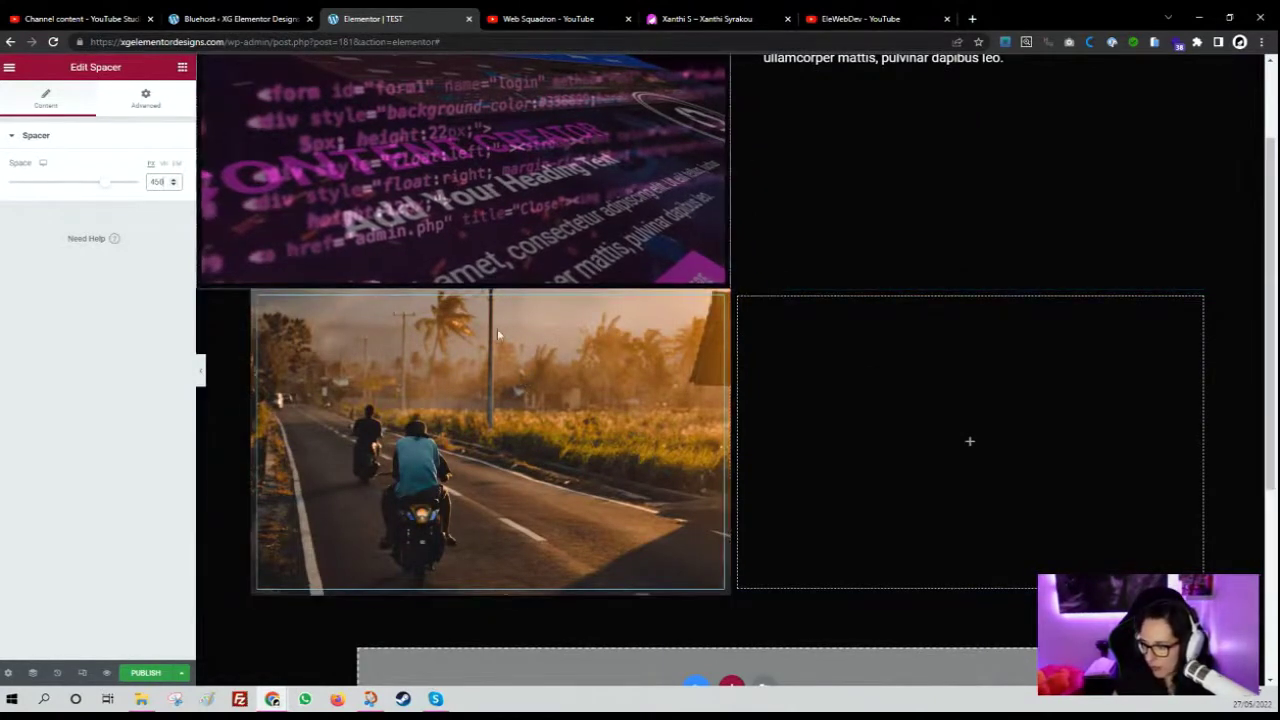
Turn on Mouse Effects for the left column's background image and enable Mouse Track.
left_click(258, 297)
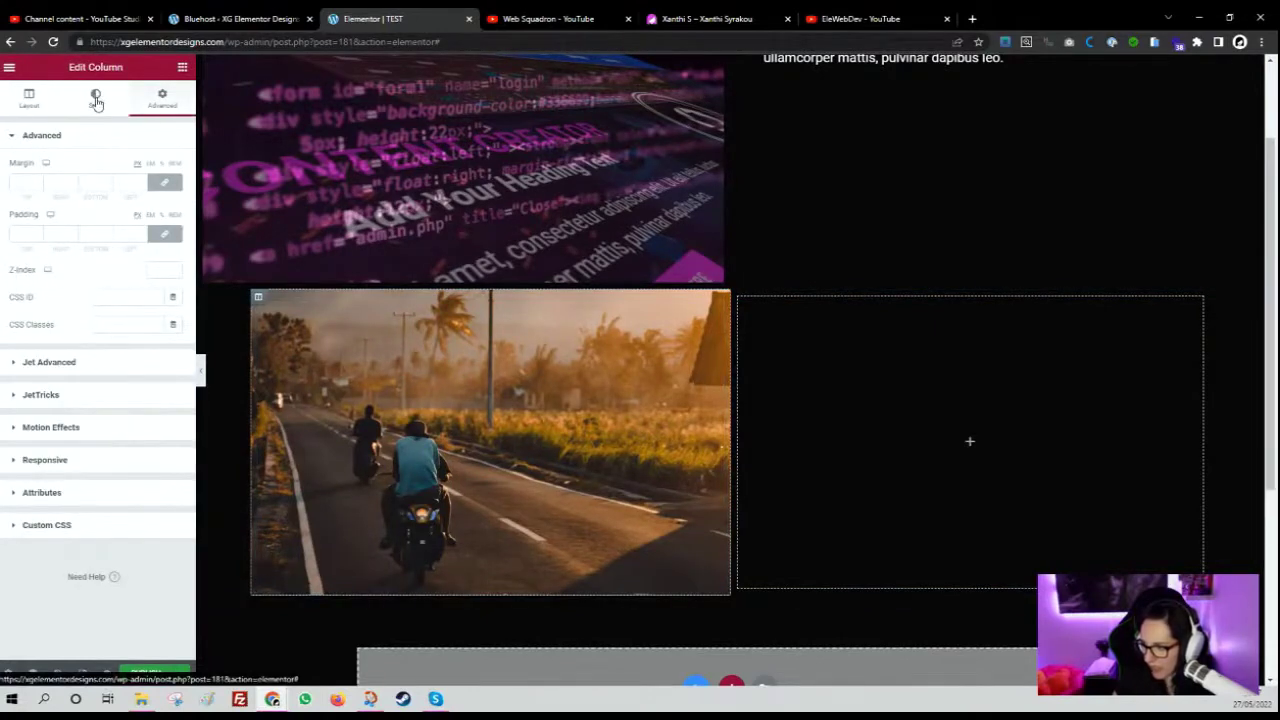
left_click(95, 100)
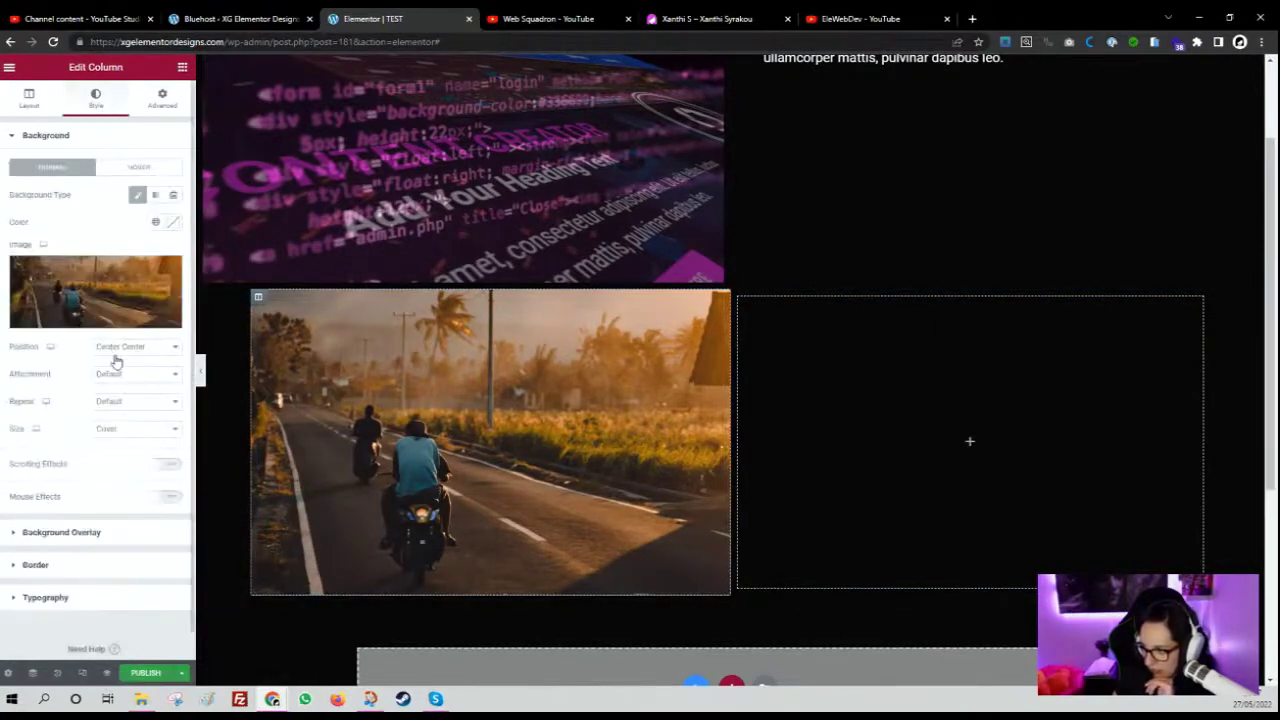
scroll(157, 549, "down", 1)
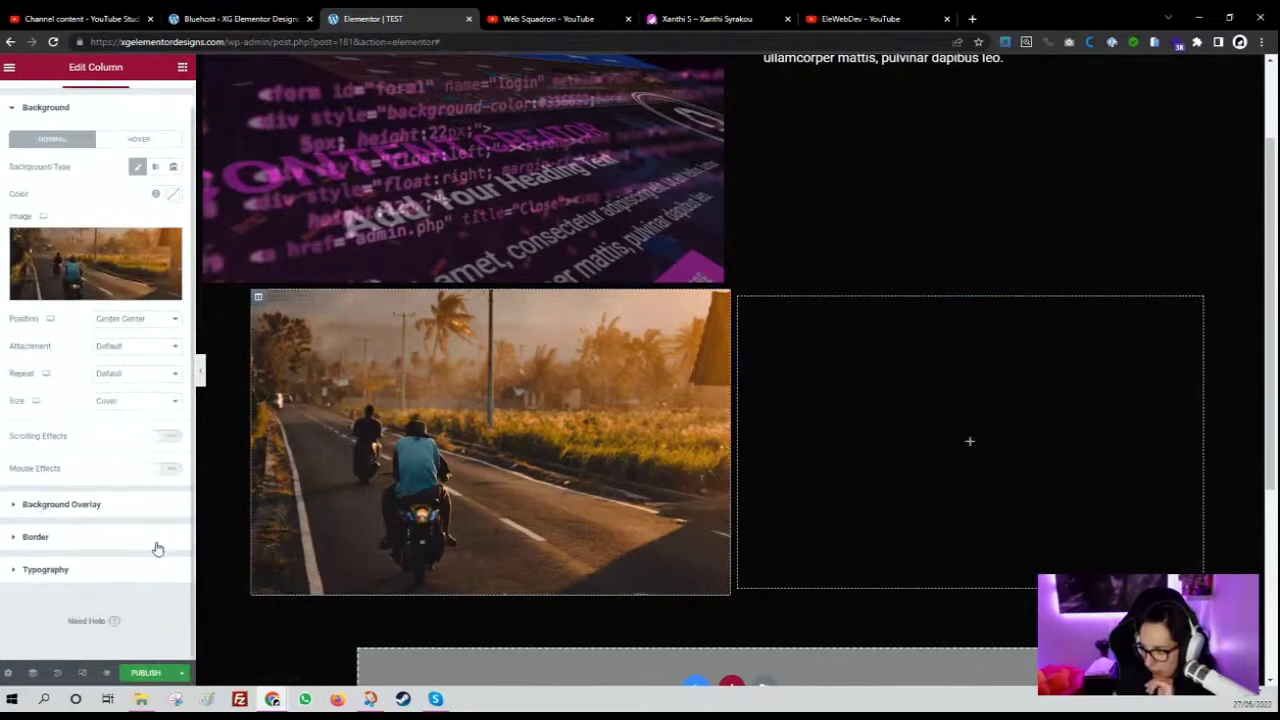
left_click(165, 469)
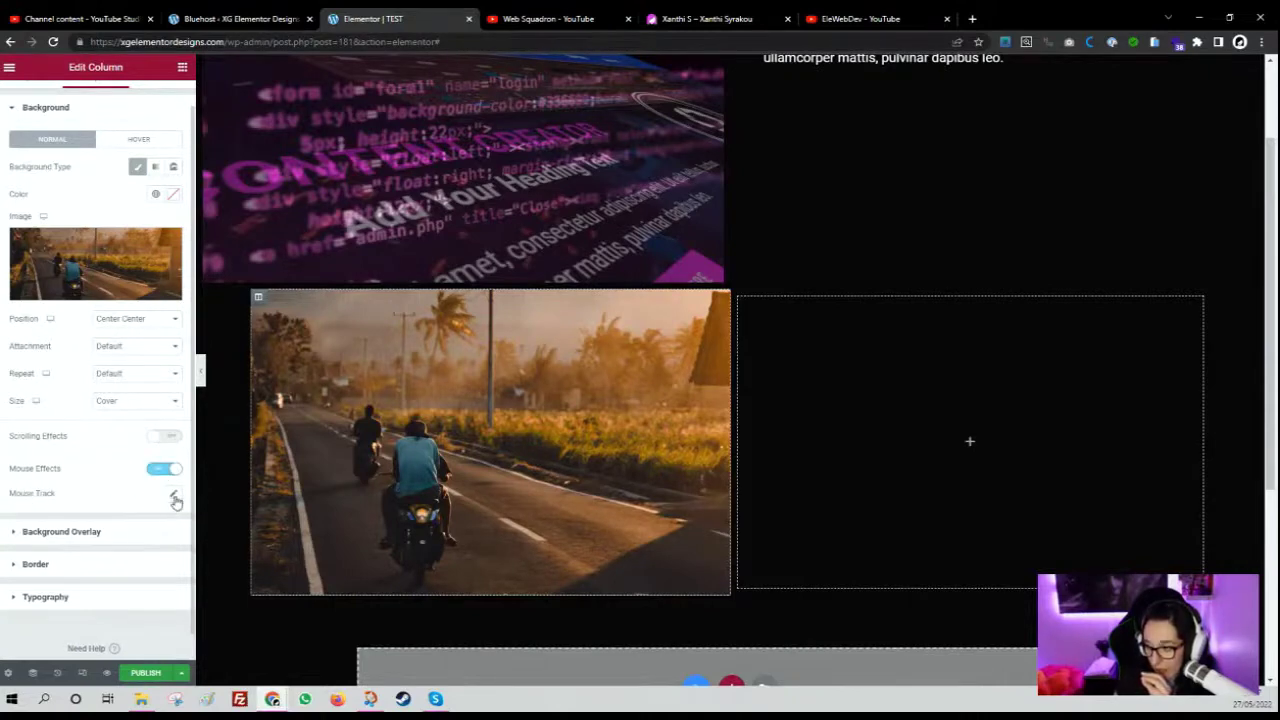
left_click(174, 498)
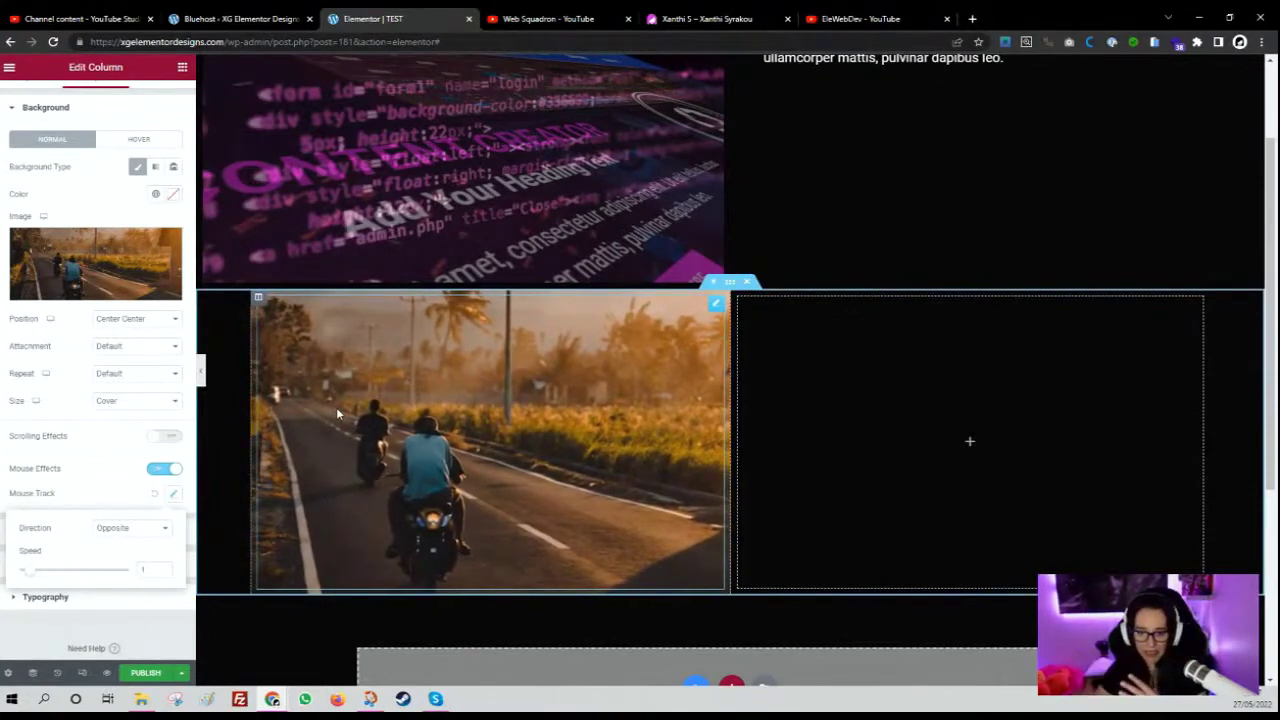
Add a Heading widget to the lower section's empty right column and a Text Editor widget beneath it.
scroll(878, 236, "up", 1)
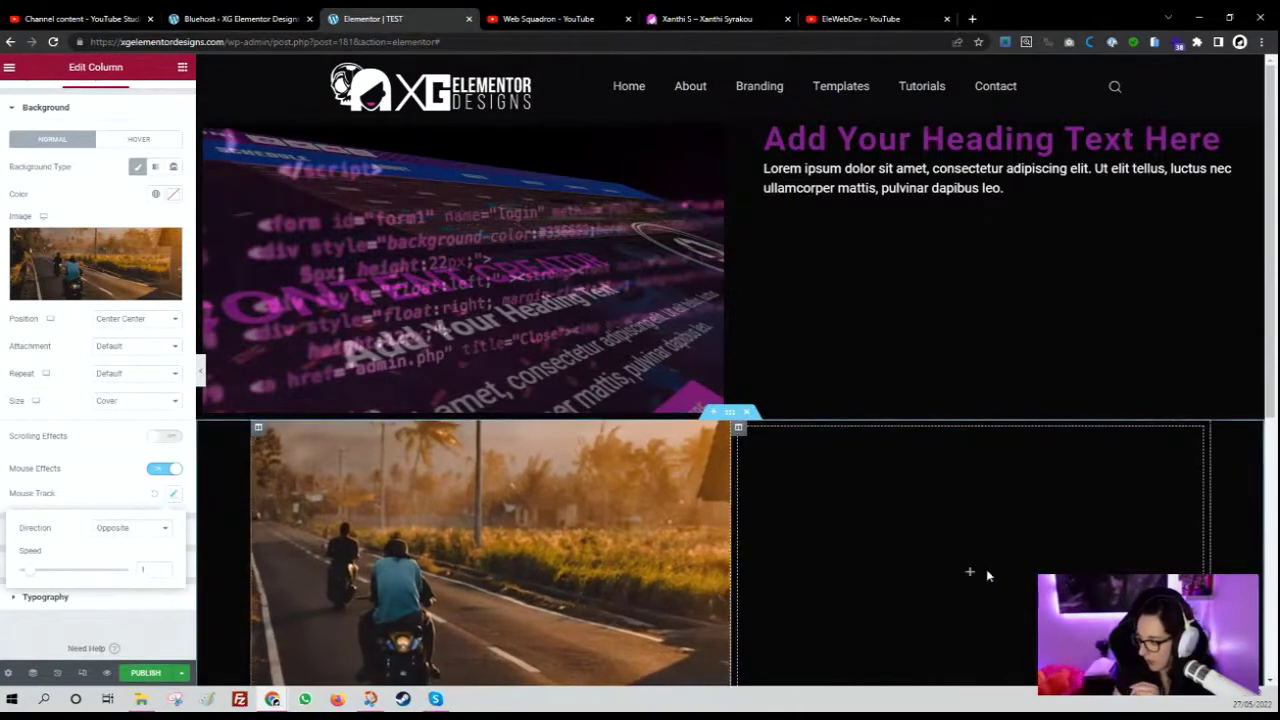
left_click(182, 67)
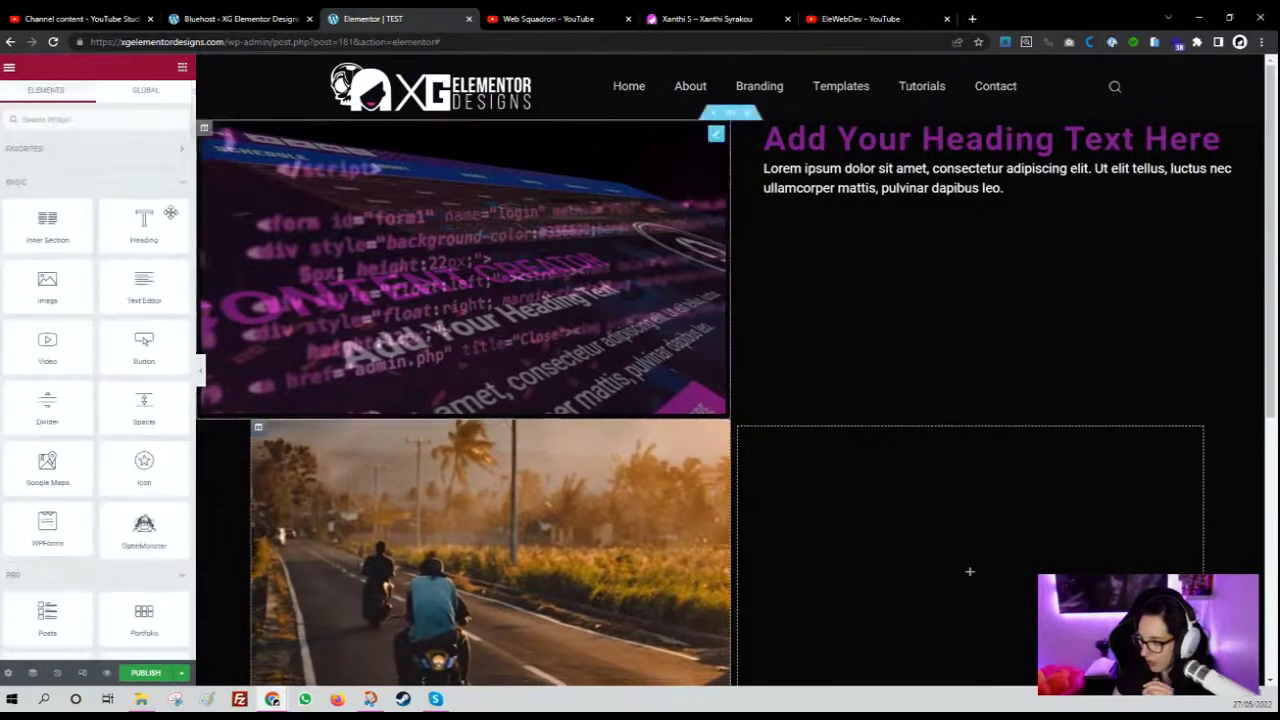
left_click_drag(144, 225, 975, 566)
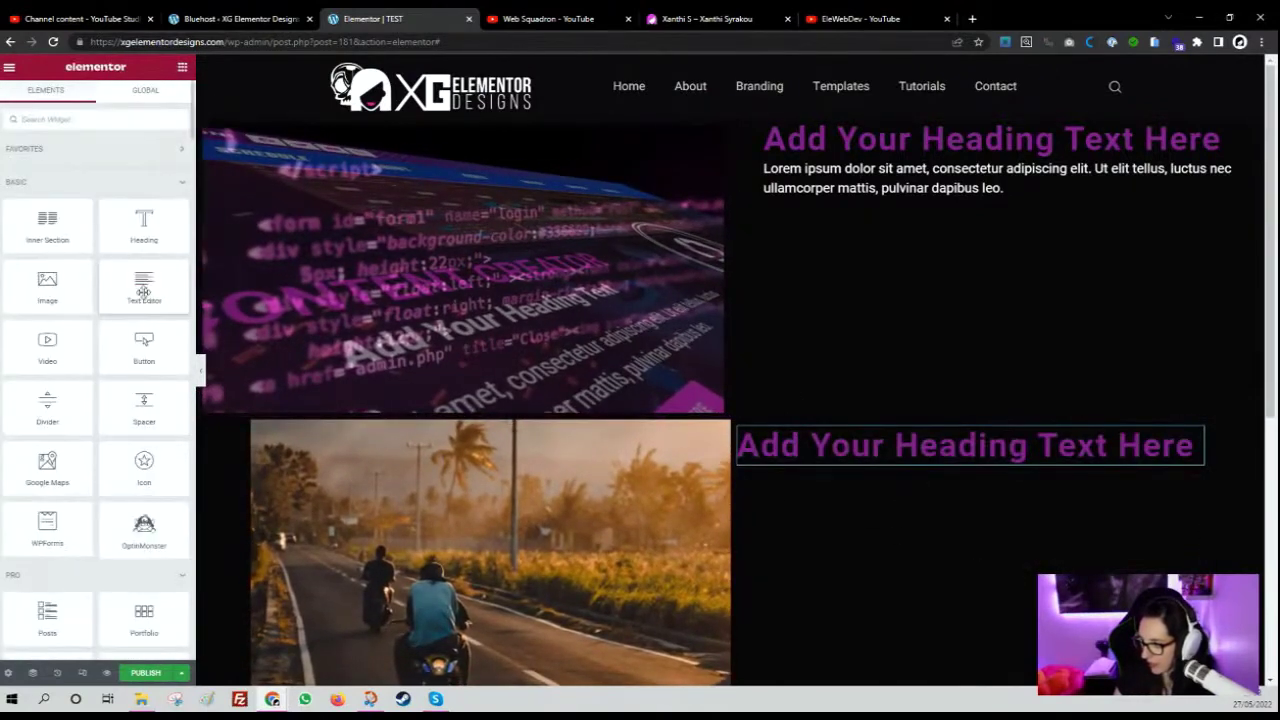
left_click_drag(144, 285, 897, 458)
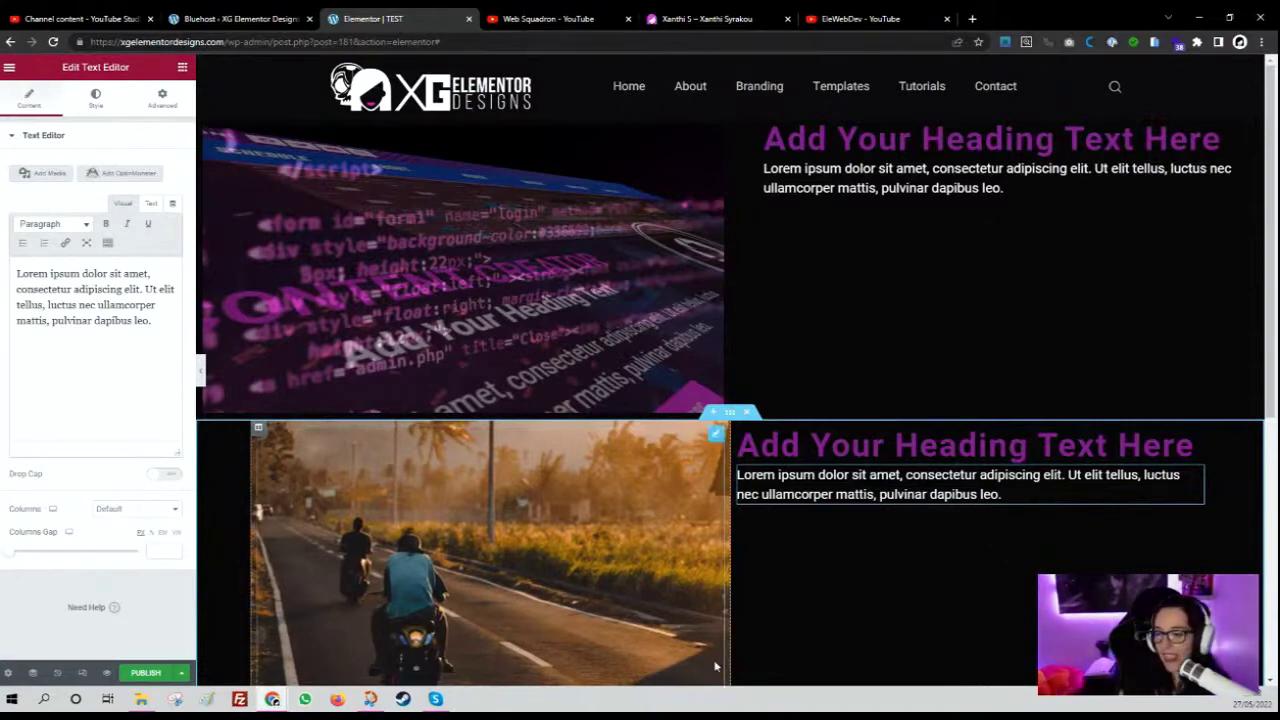
scroll(685, 646, "down", 1)
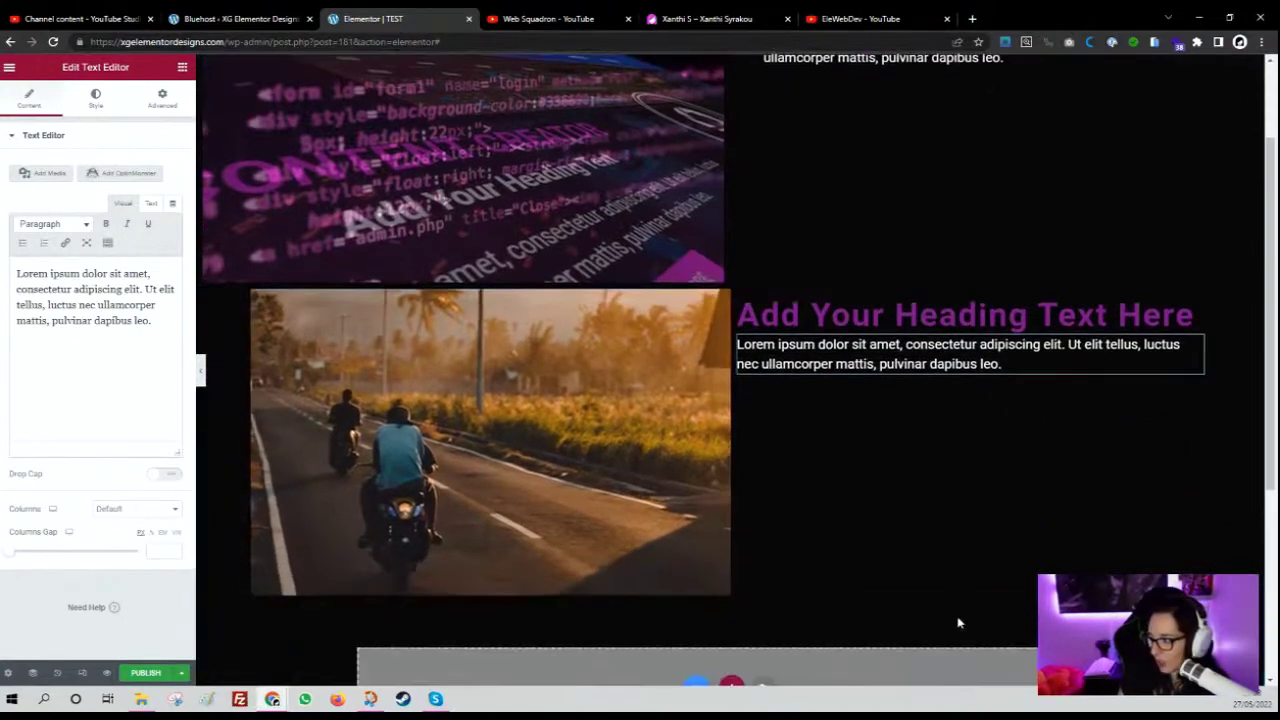
Turn off Mouse Effects for the motorbike column's background and turn on Scrolling Effects instead.
left_click(477, 437)
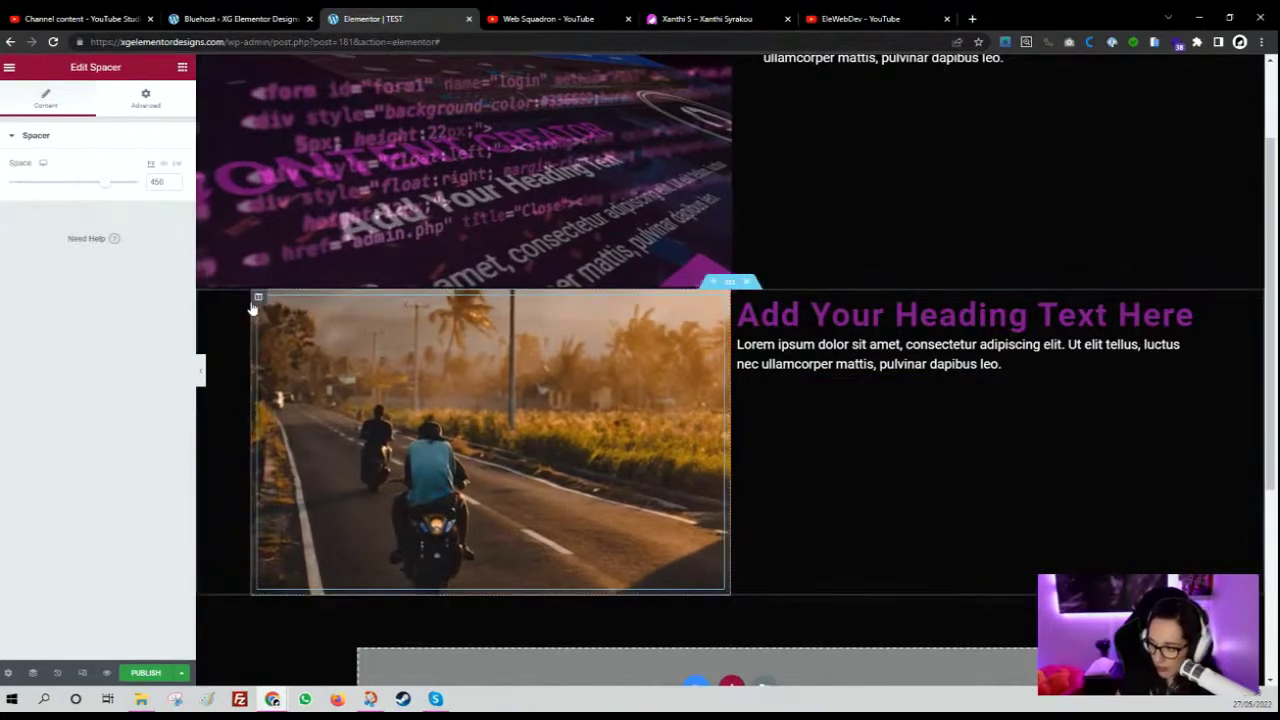
left_click(258, 300)
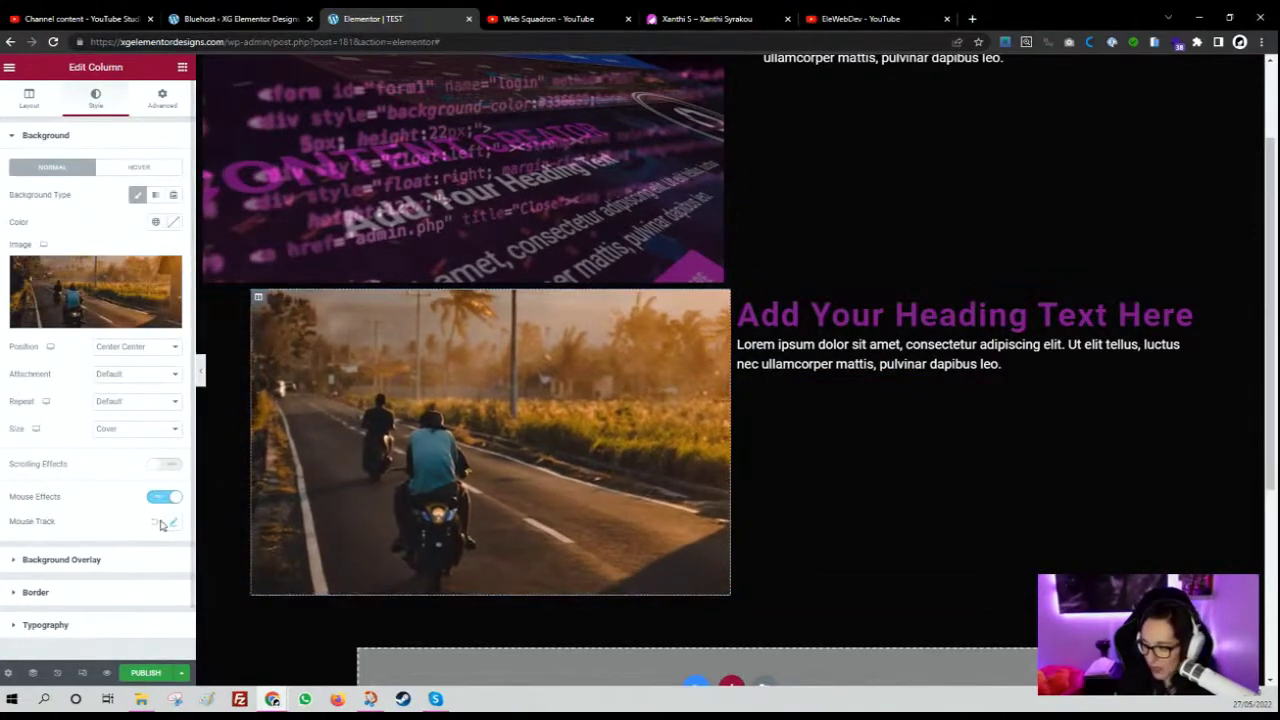
left_click(164, 496)
left_click(164, 464)
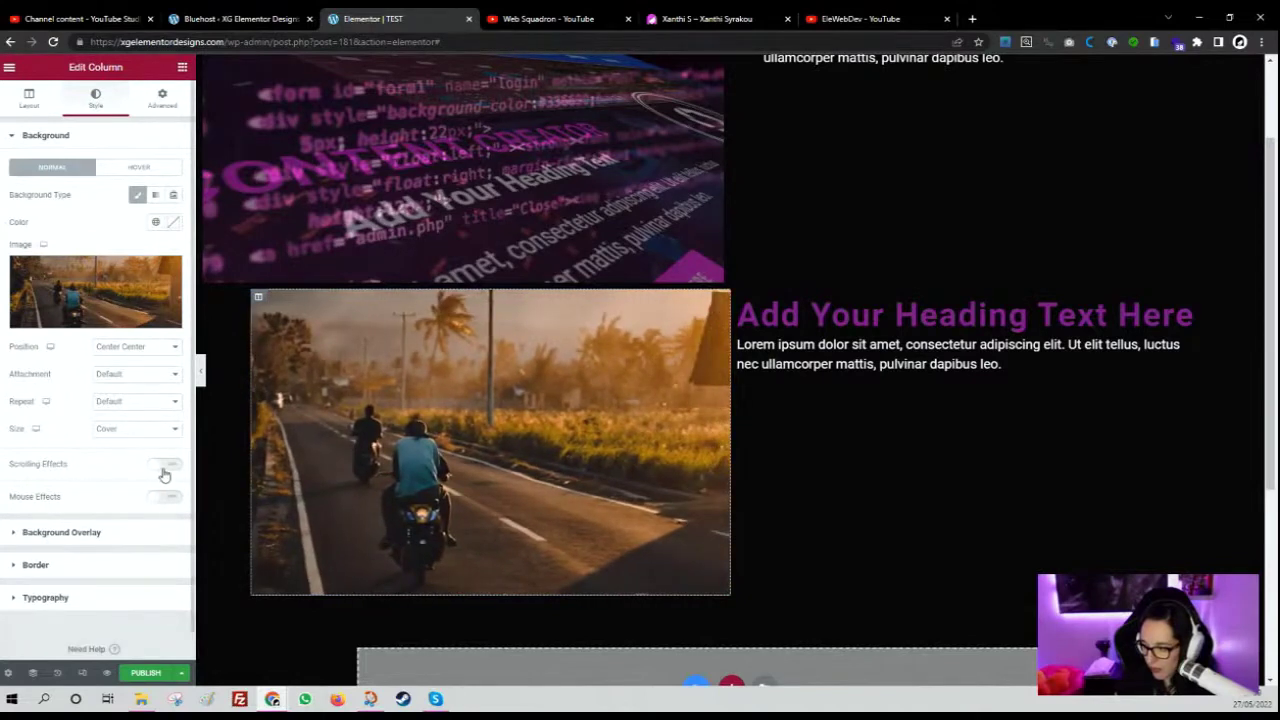
Enable Vertical Scroll on the column background, set its speed to 6.9 and check the effect while scrolling the page.
scroll(474, 479, "down", 2)
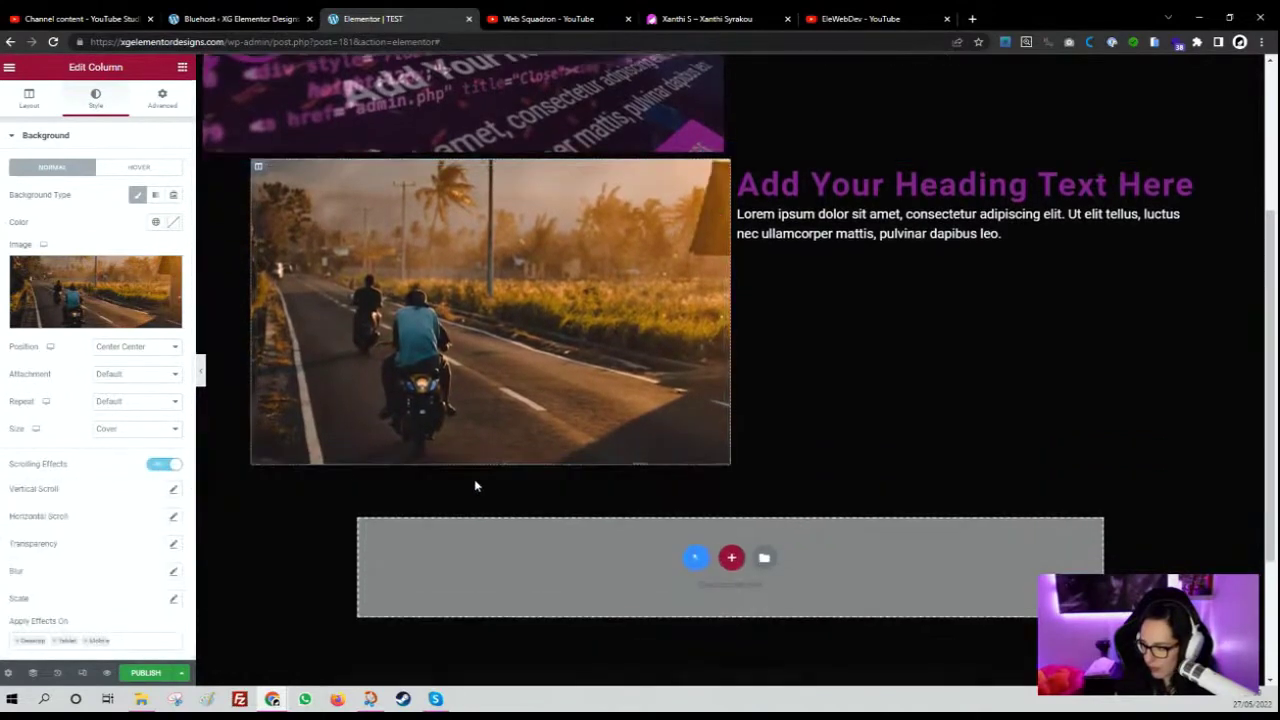
left_click(174, 491)
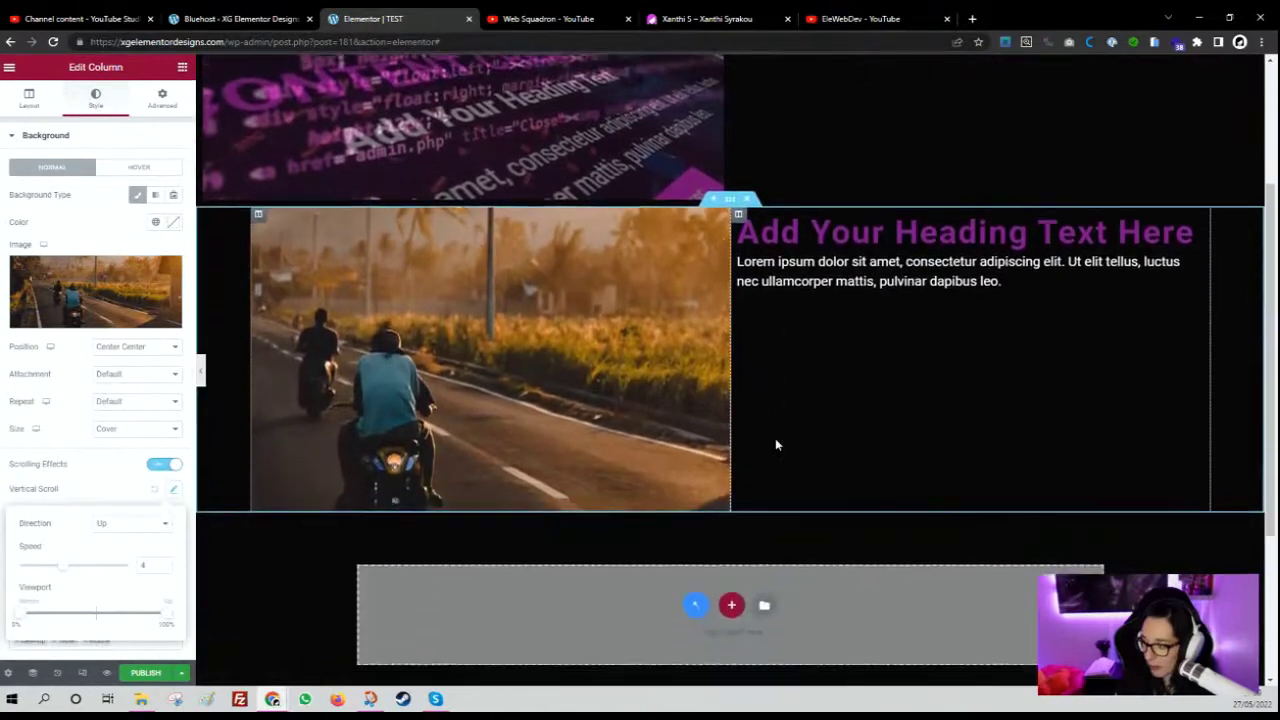
scroll(775, 445, "down", 3)
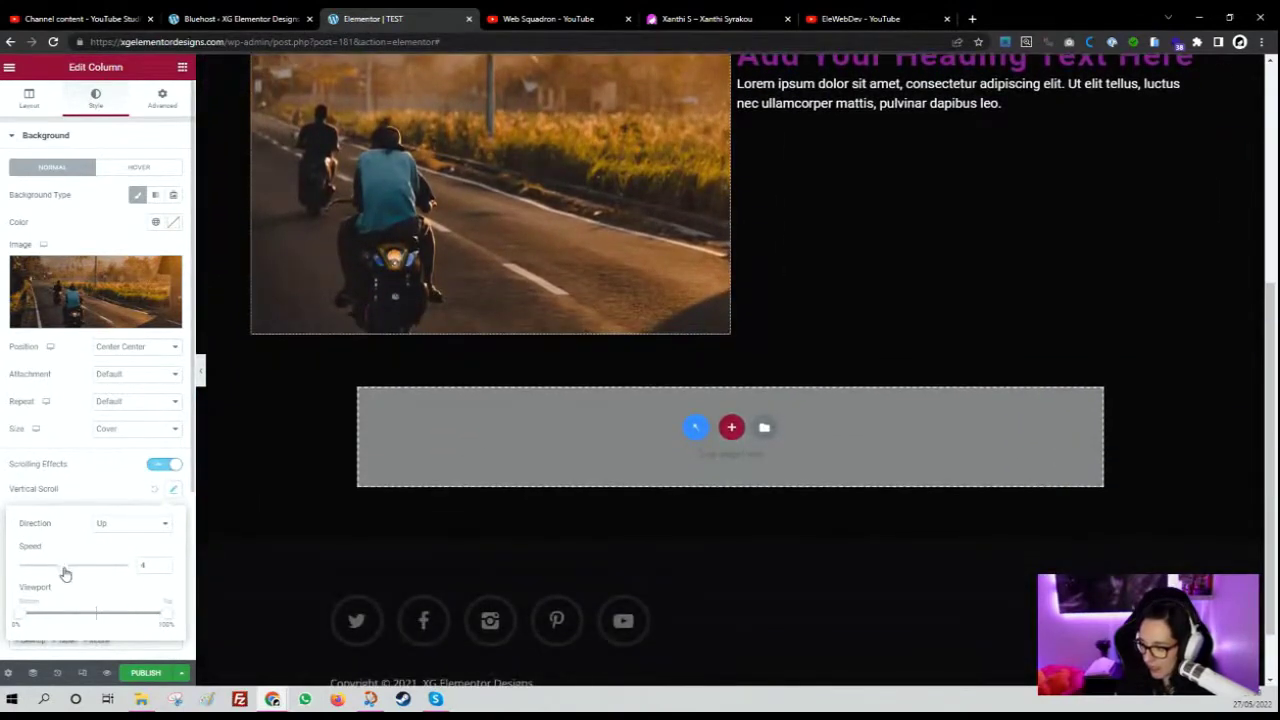
left_click_drag(65, 573, 94, 566)
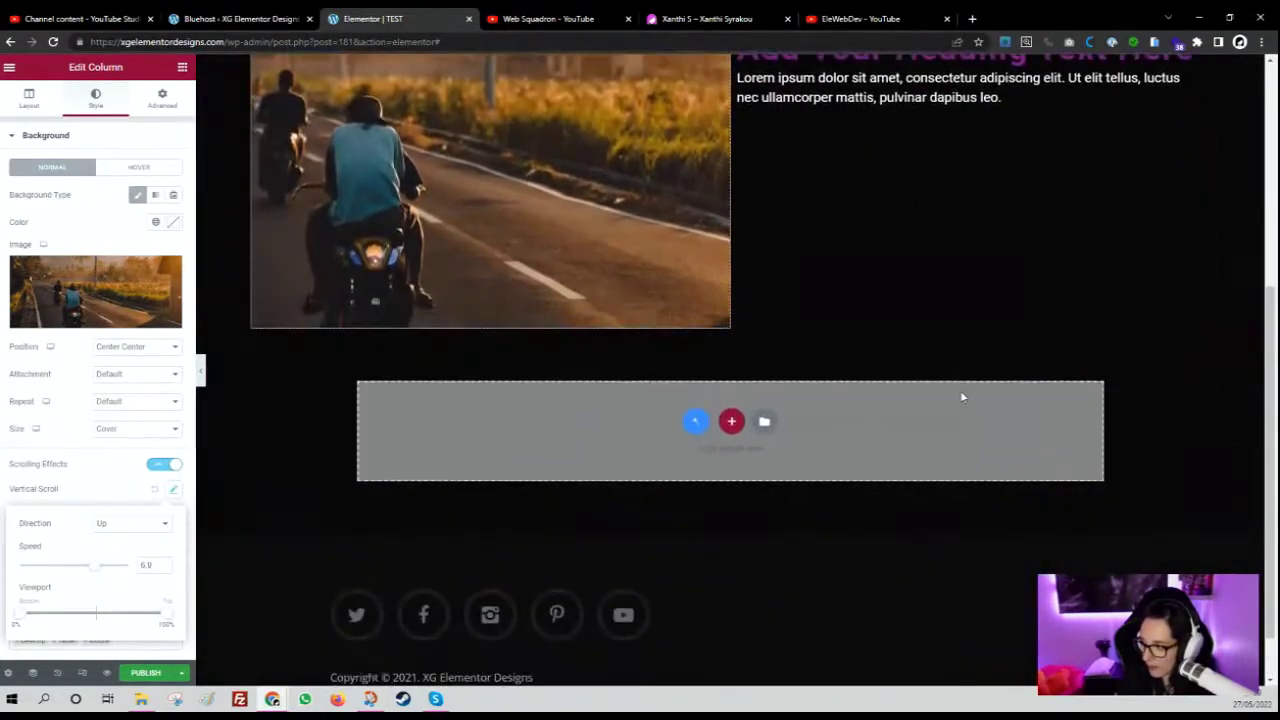
scroll(962, 397, "up", 3)
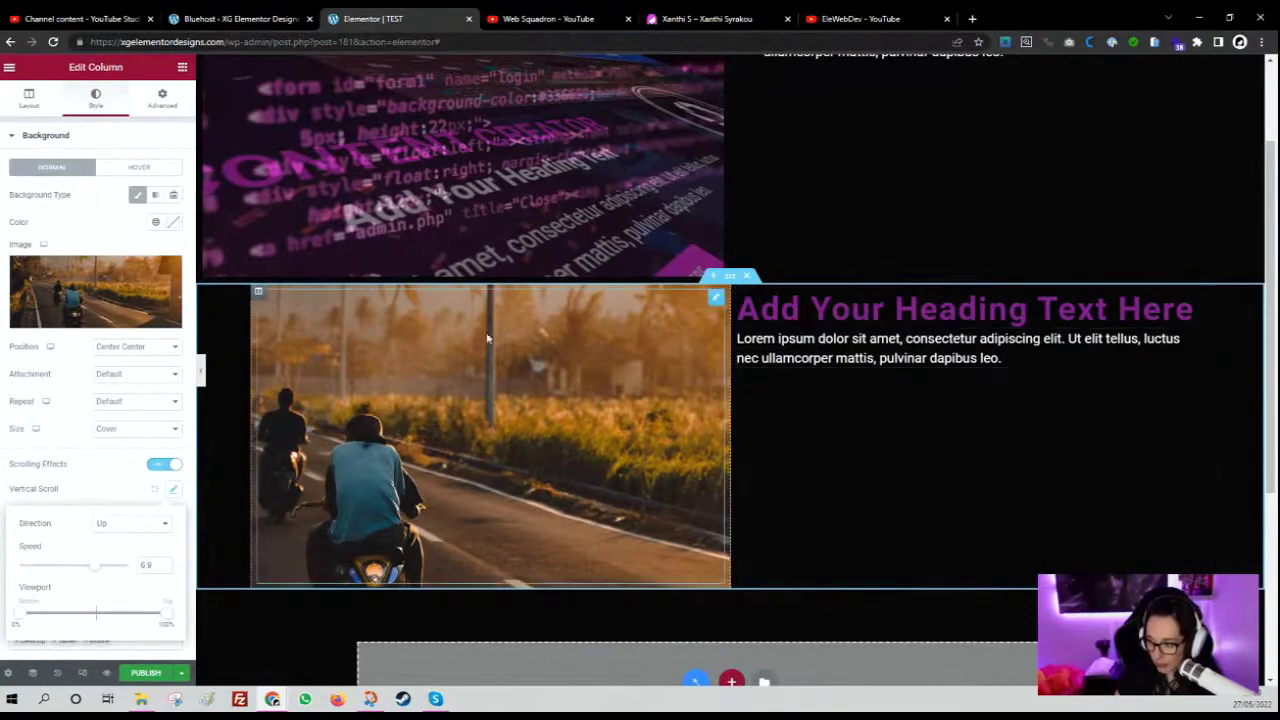
scroll(814, 417, "down", 2)
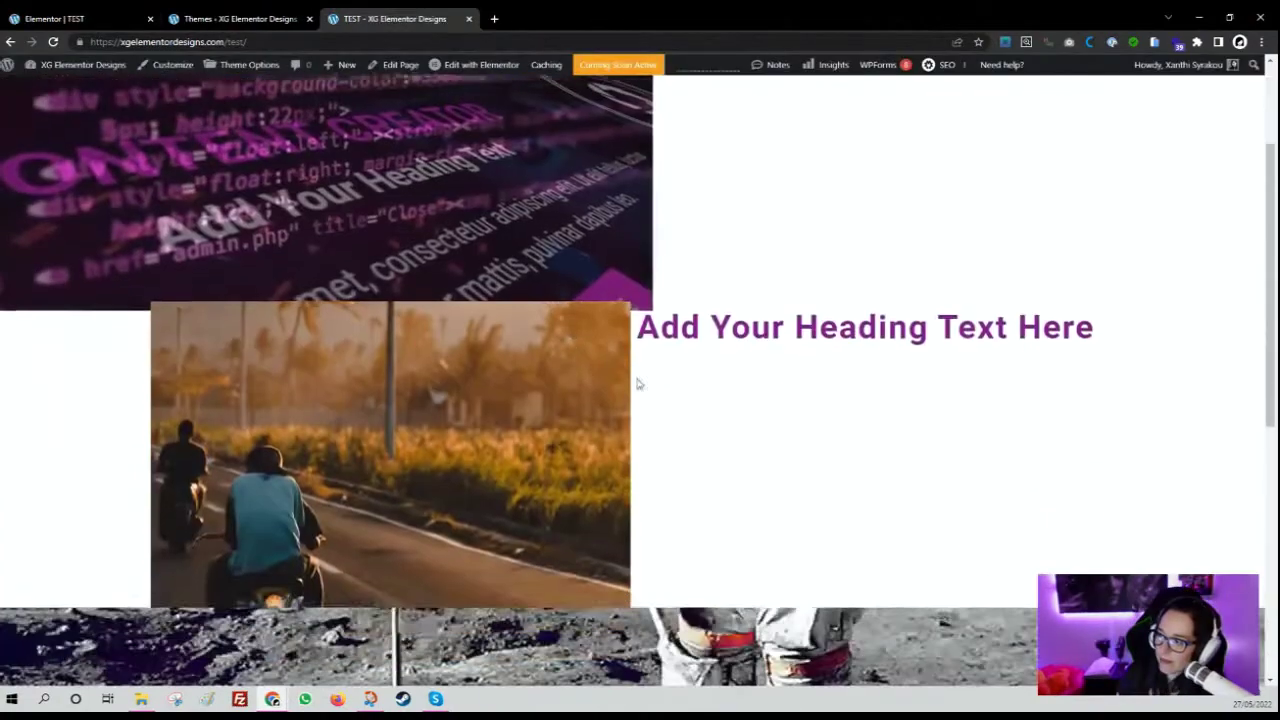
Examine the parallax effect of the motorbike and astronaut backgrounds while scrolling the live test page.
scroll(676, 370, "down", 4)
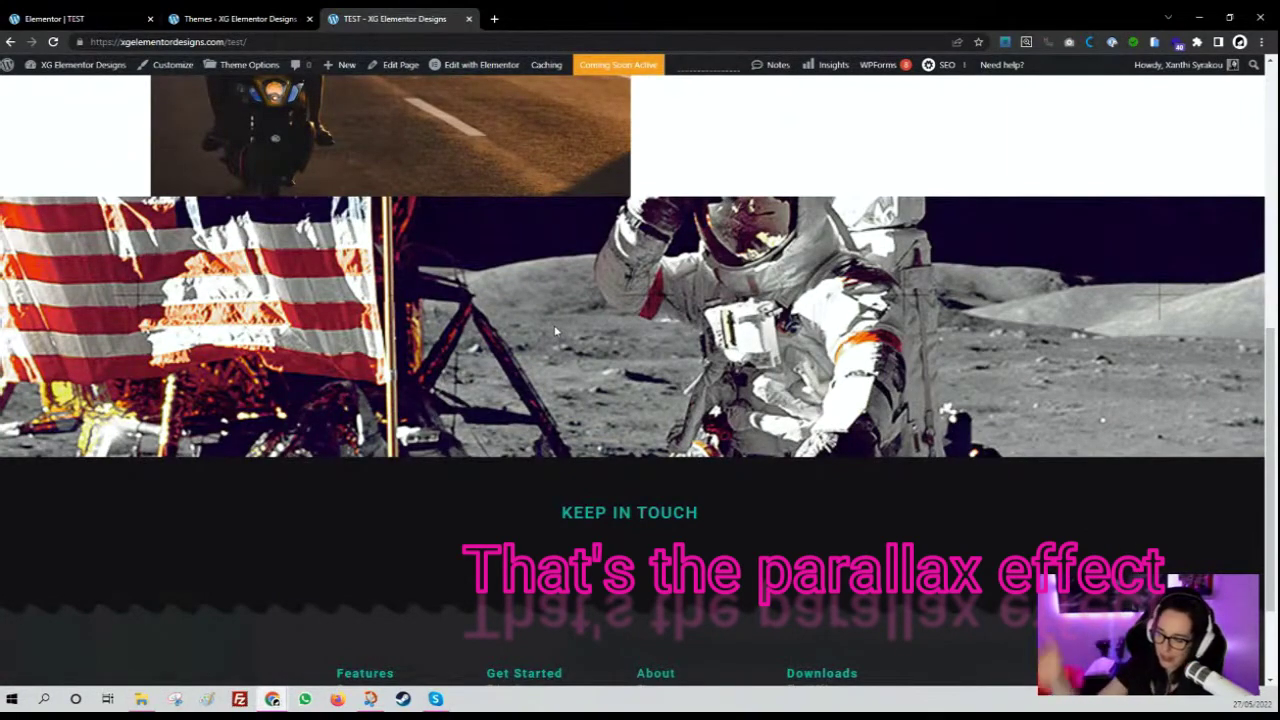
scroll(479, 376, "up", 2)
scroll(480, 377, "down", 3)
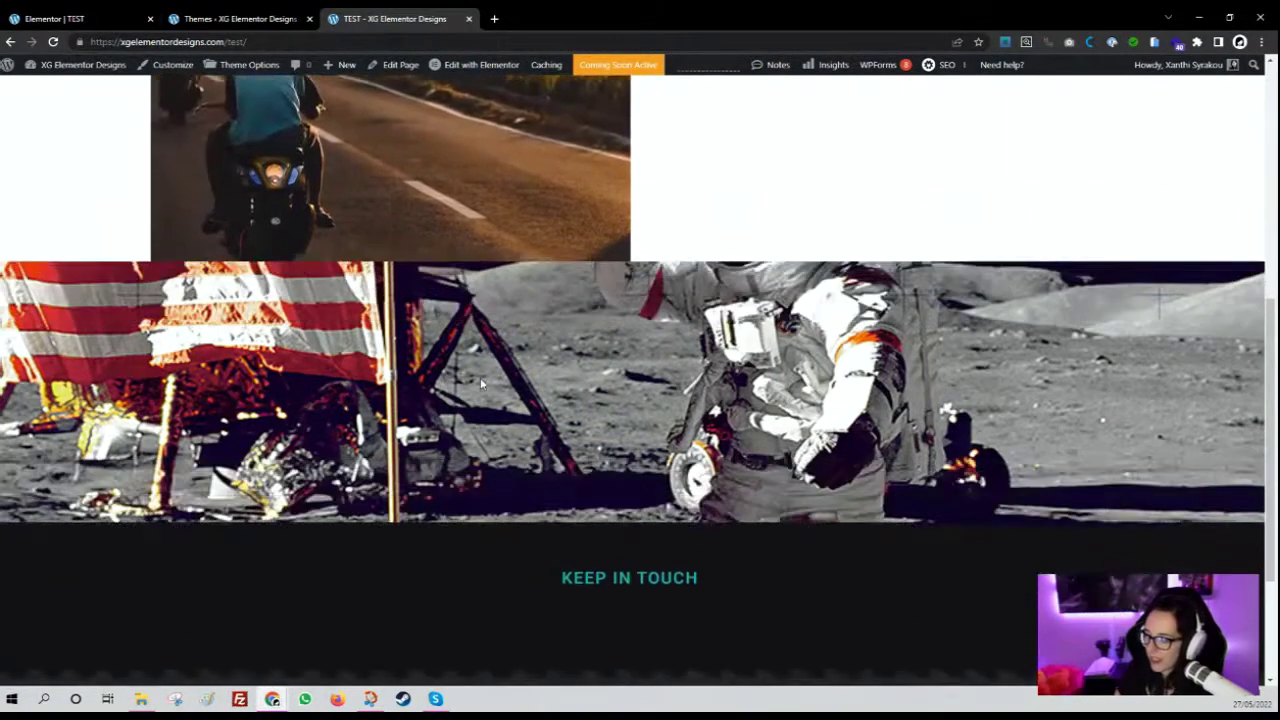
scroll(480, 380, "up", 3)
scroll(481, 385, "up", 2)
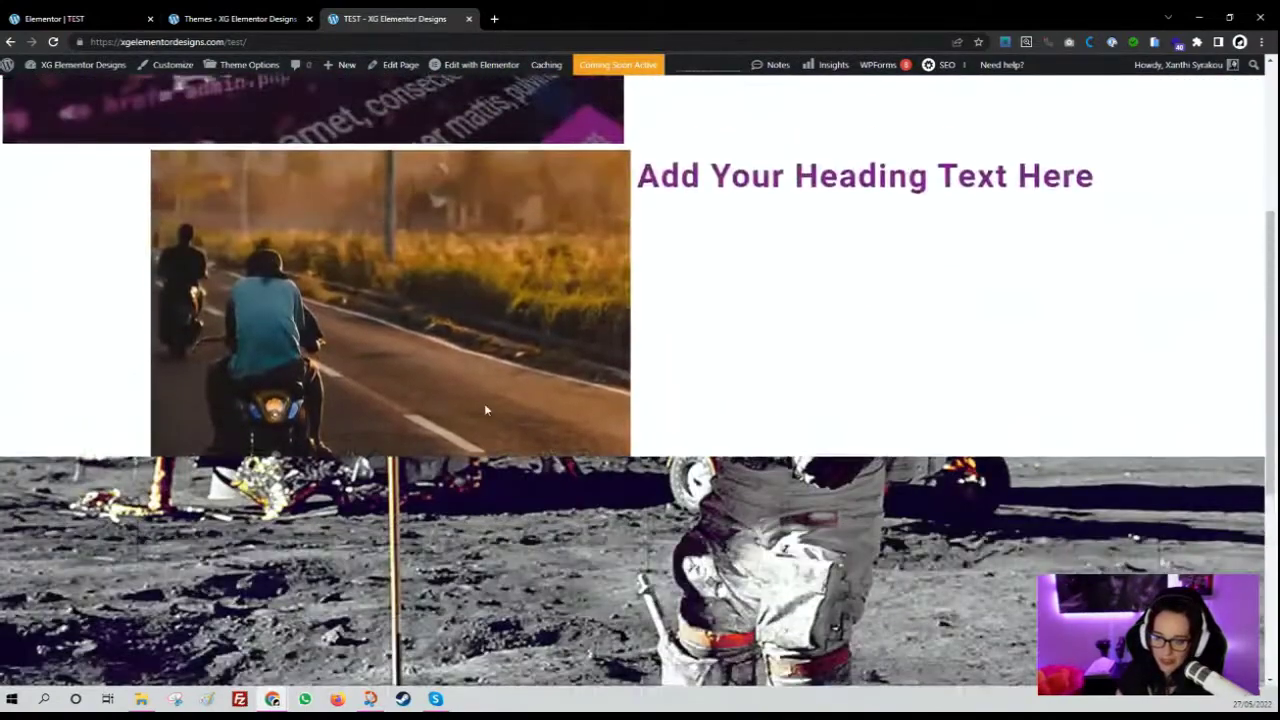
scroll(484, 403, "down", 3)
scroll(484, 403, "up", 2)
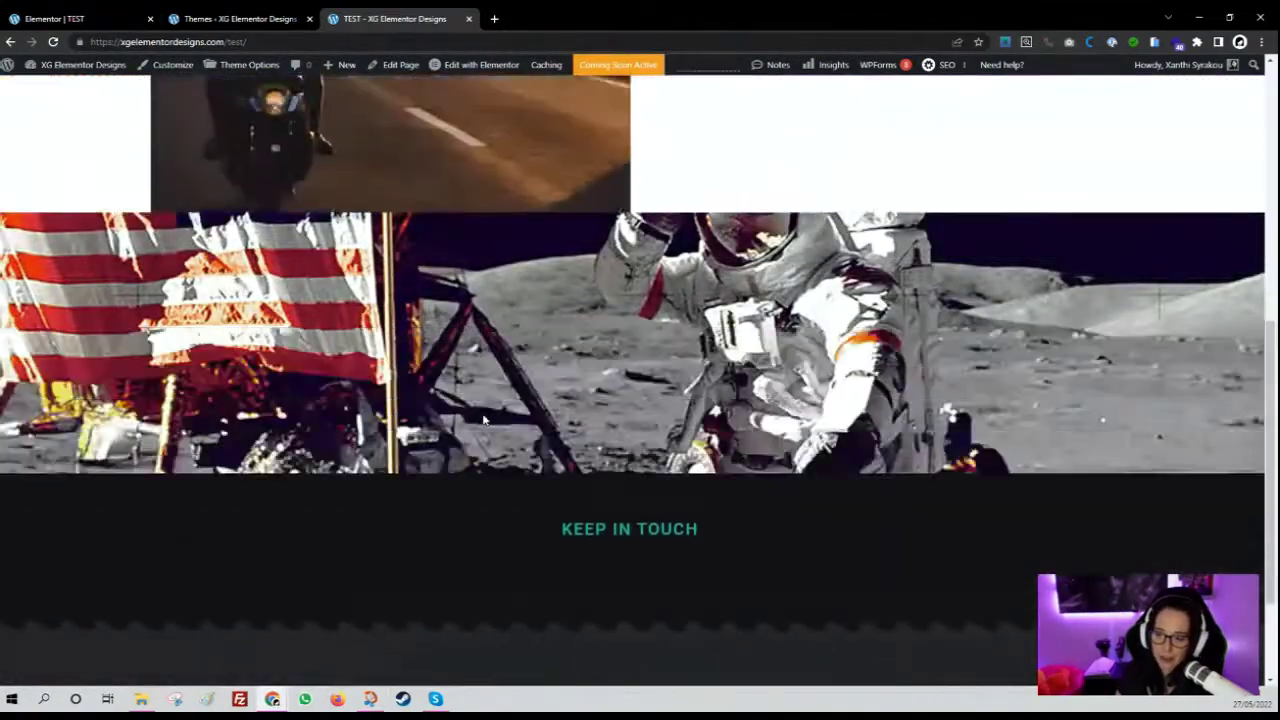
Back in the editor, set the astronaut section background's Transition Duration to 1.3 and add Desktop to the devices its scrolling effects apply on.
left_click(55, 18)
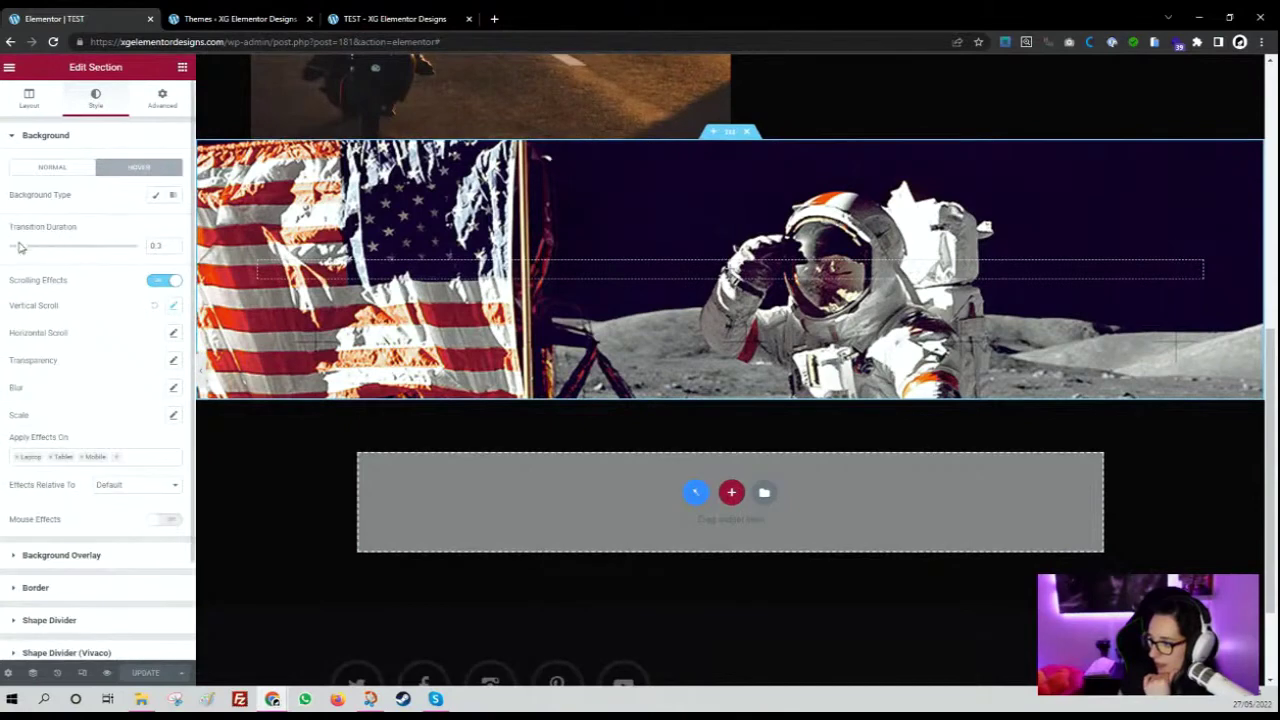
left_click_drag(22, 255, 63, 251)
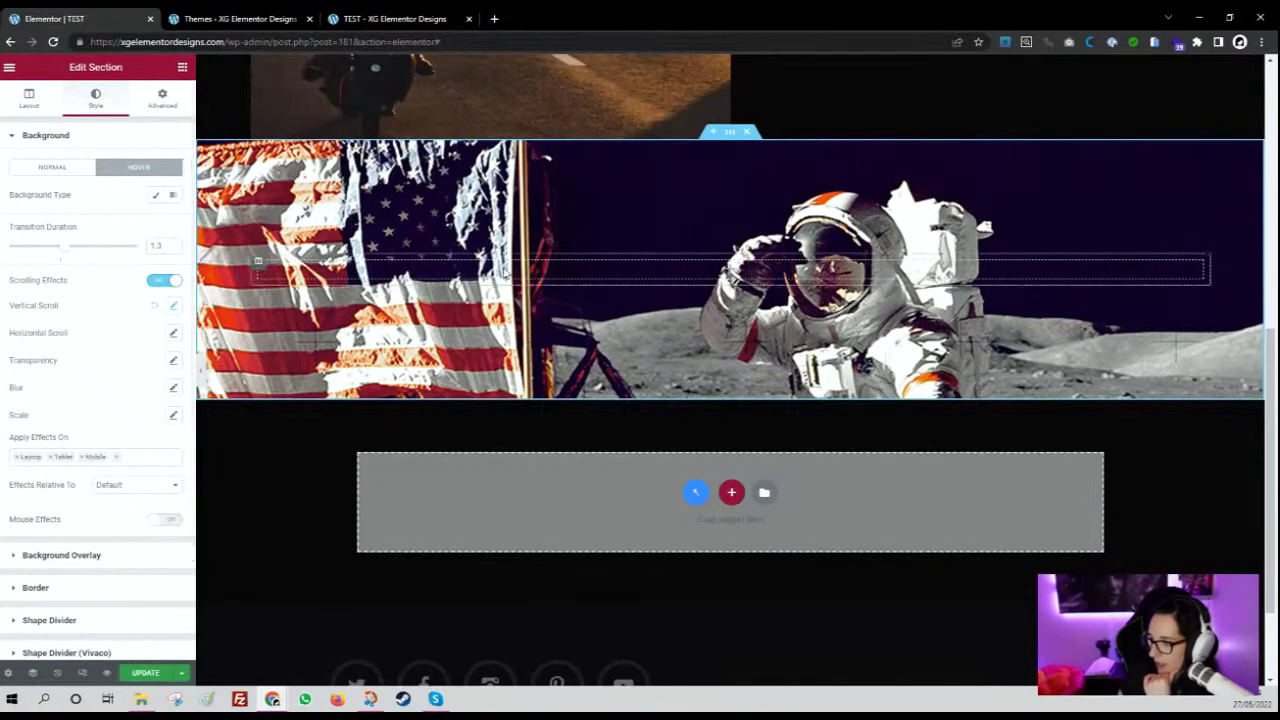
scroll(563, 155, "down", 1)
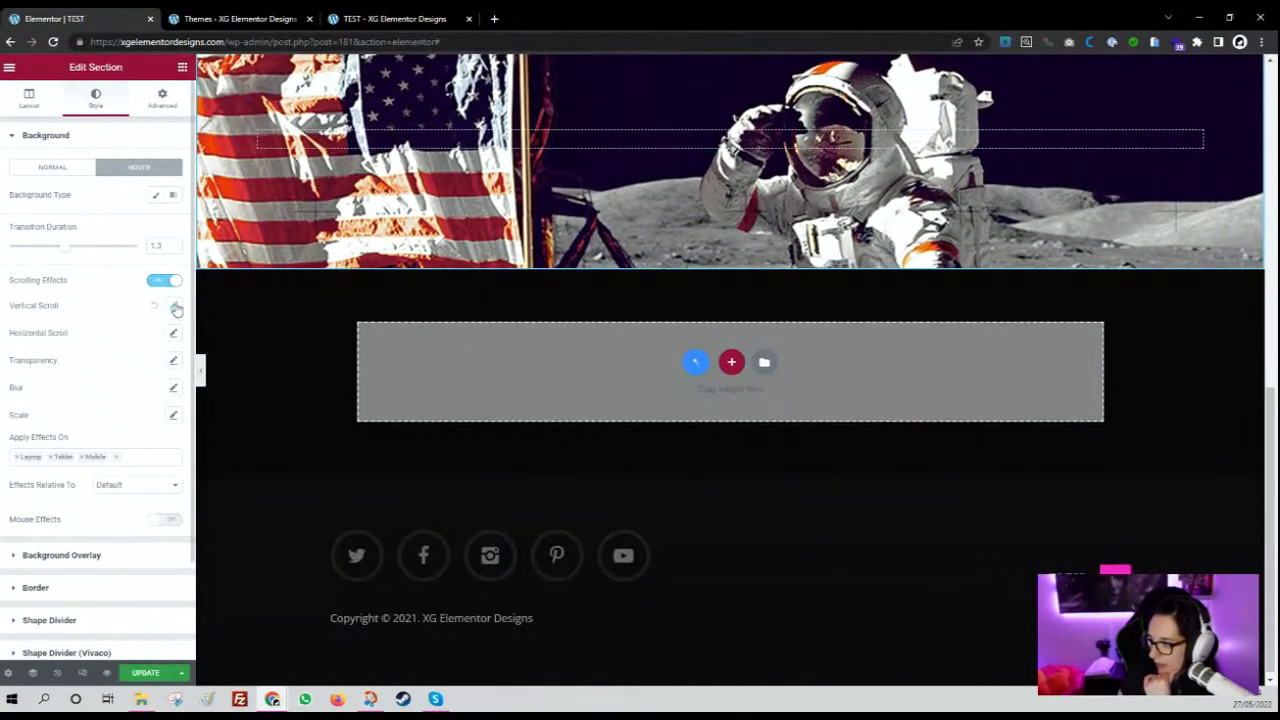
left_click(120, 458)
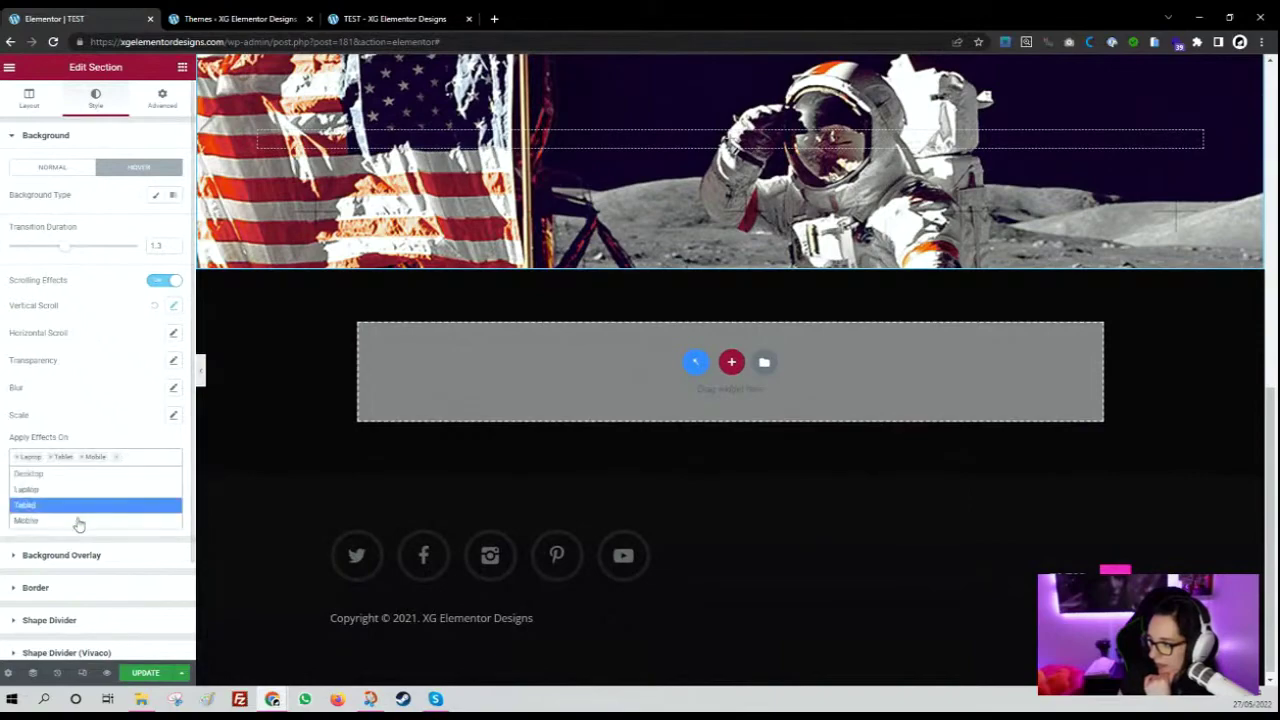
left_click(49, 486)
scroll(519, 378, "up", 4)
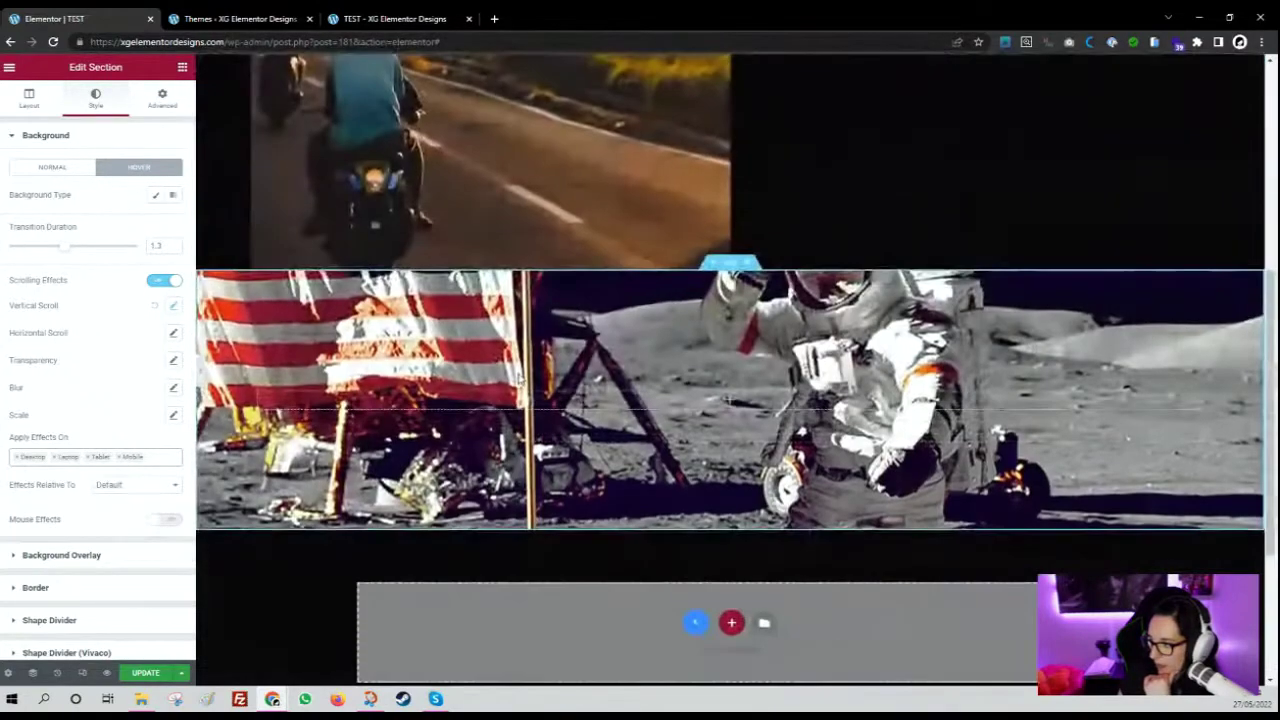
scroll(519, 378, "down", 1)
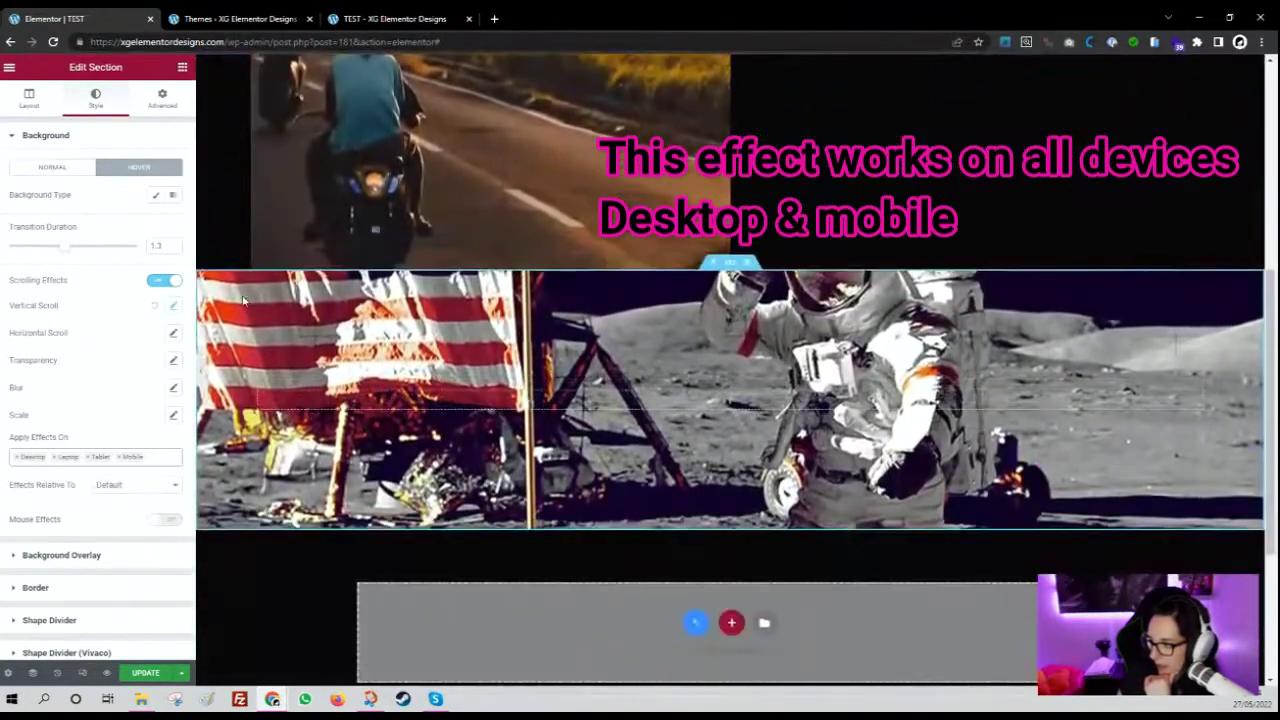
left_click(174, 362)
left_click(174, 362)
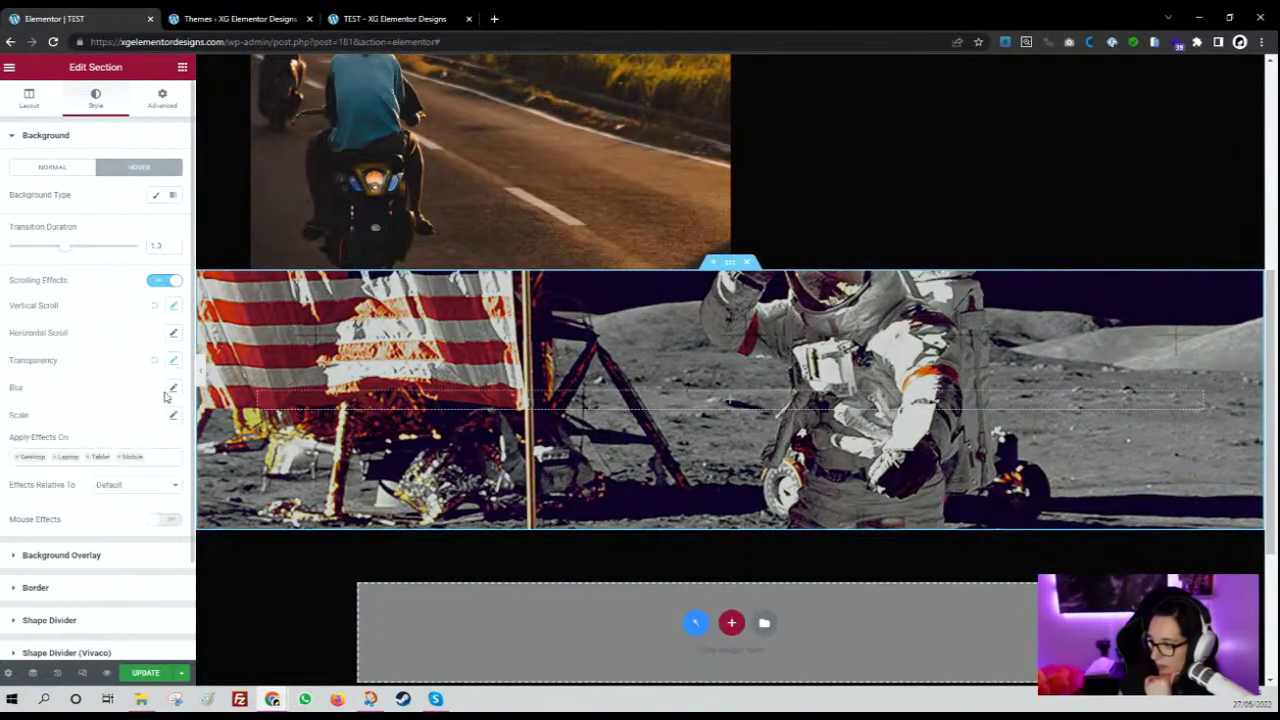
left_click(156, 362)
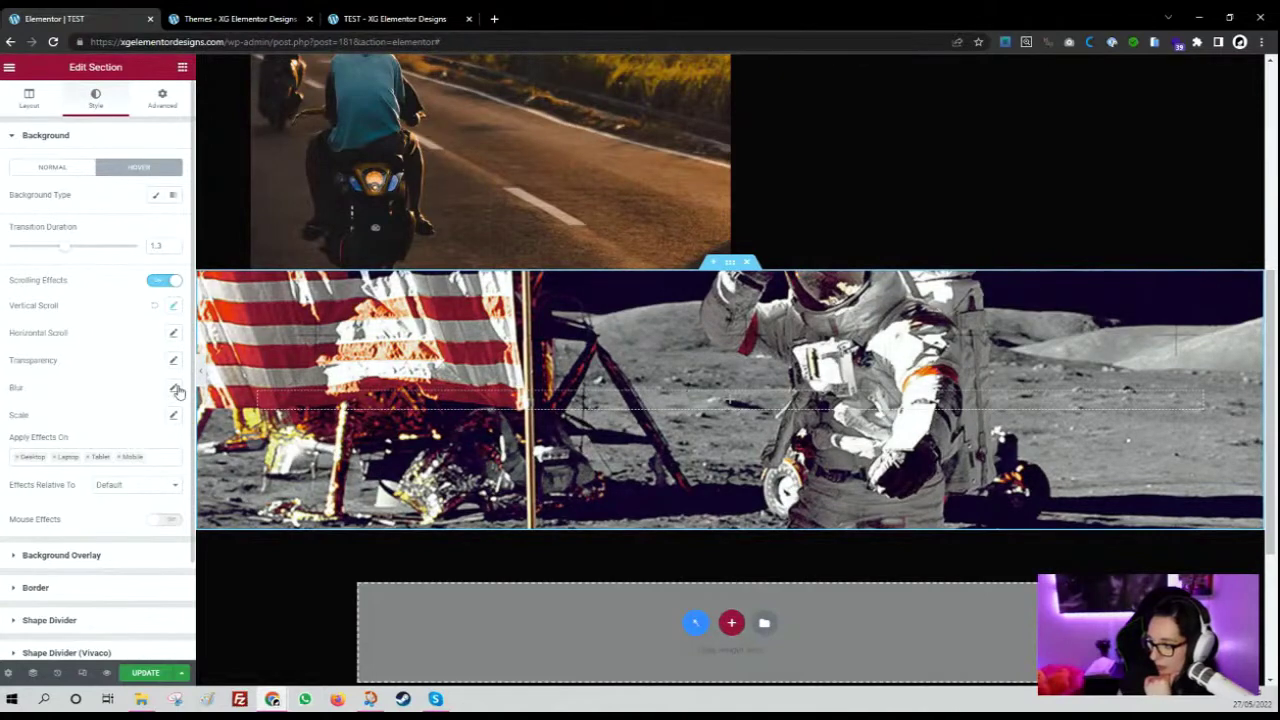
Enable the Blur scrolling effect on the astronaut section's background with direction Fade In and level 10.
left_click(175, 389)
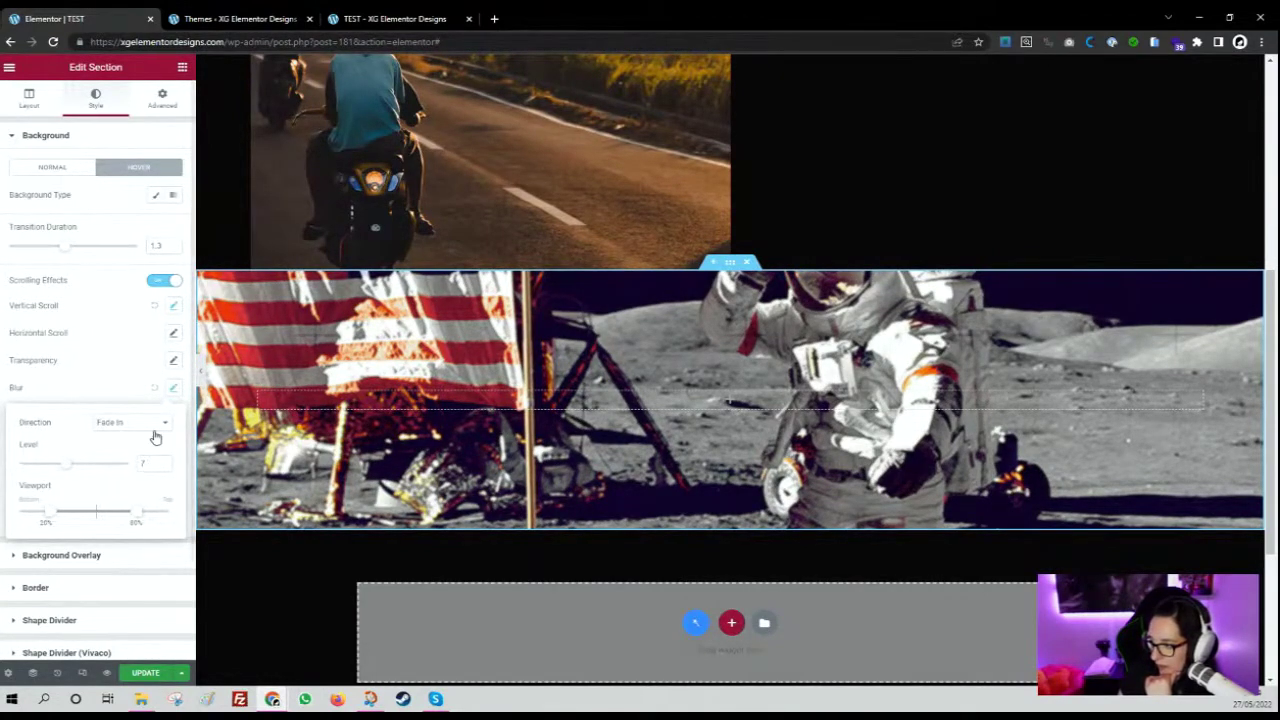
left_click(88, 465)
scroll(634, 342, "down", 1)
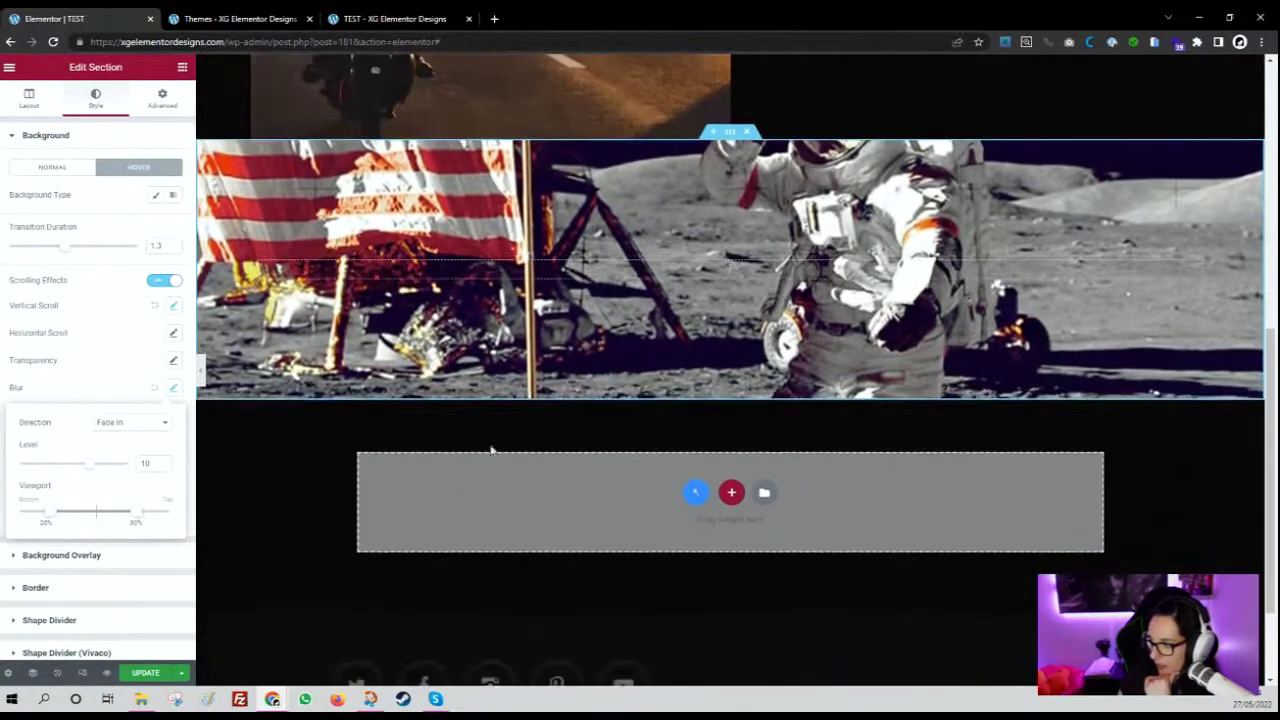
scroll(540, 210, "up", 1)
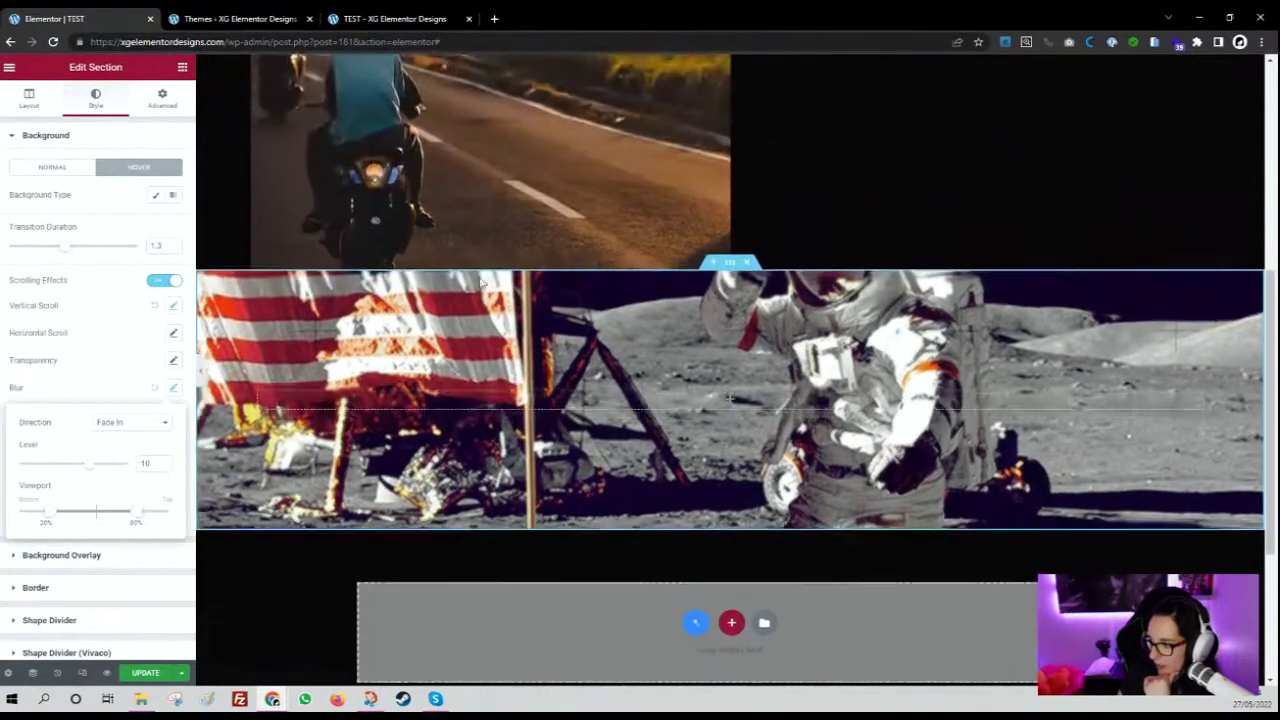
Examine how the astronaut background's blur and the other sections' effects behave while scrolling through the page preview.
scroll(473, 402, "up", 1)
scroll(473, 402, "up", 2)
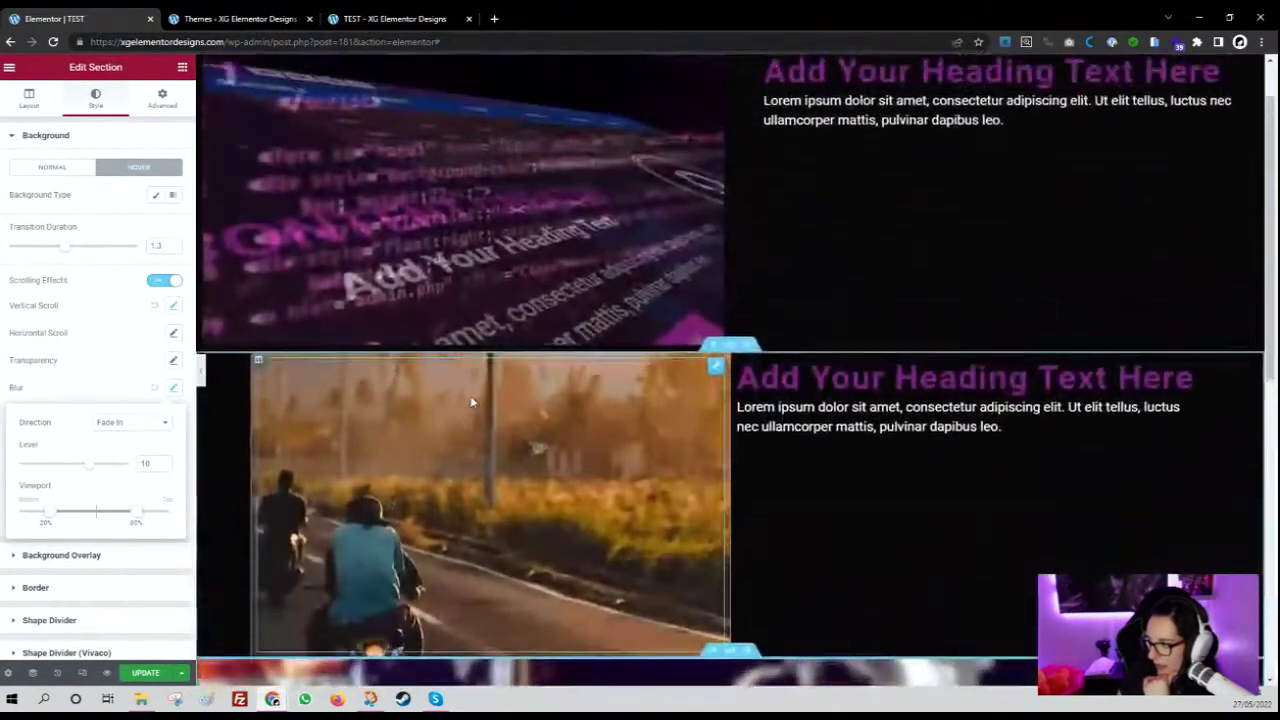
scroll(849, 487, "down", 6)
scroll(849, 487, "up", 8)
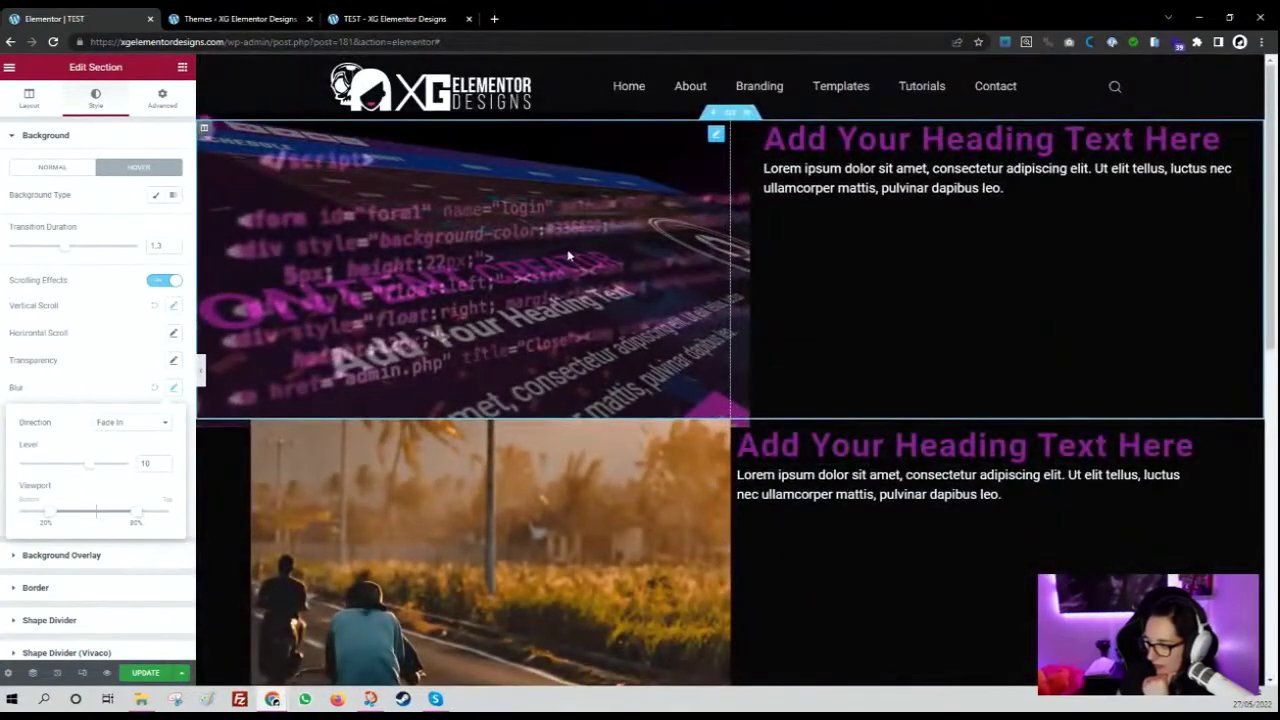
scroll(567, 256, "down", 1)
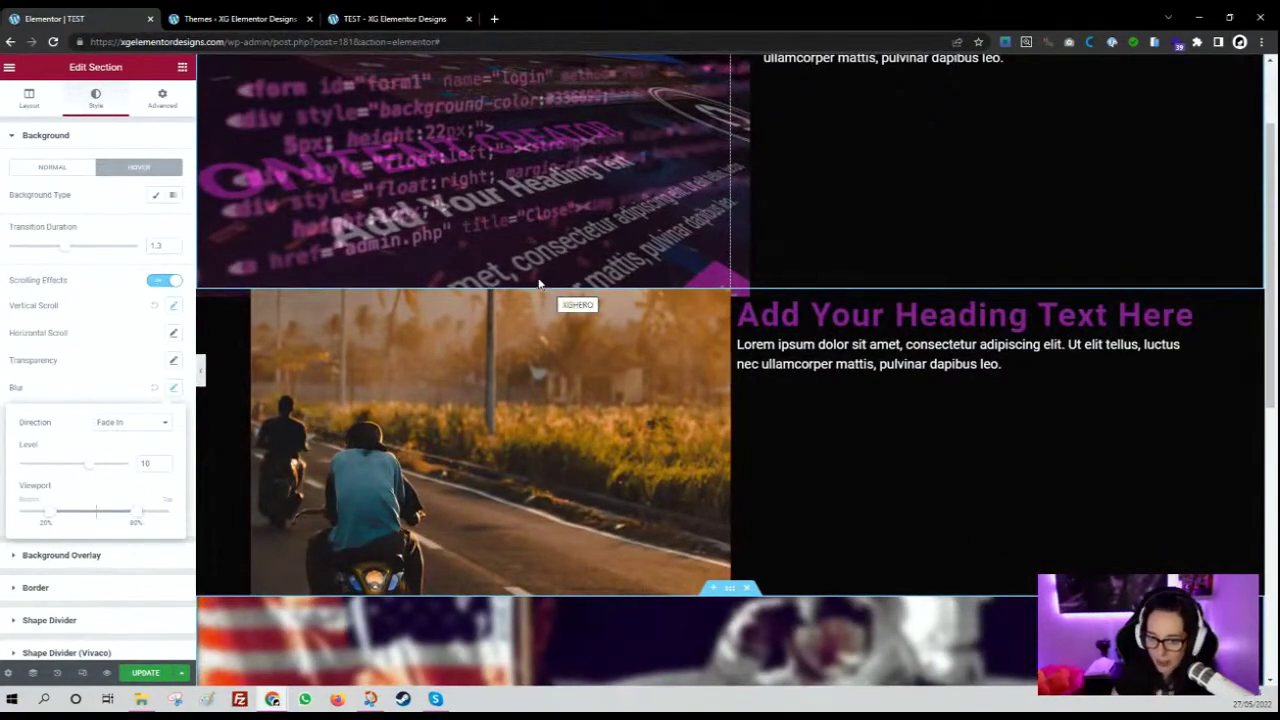
scroll(538, 284, "down", 4)
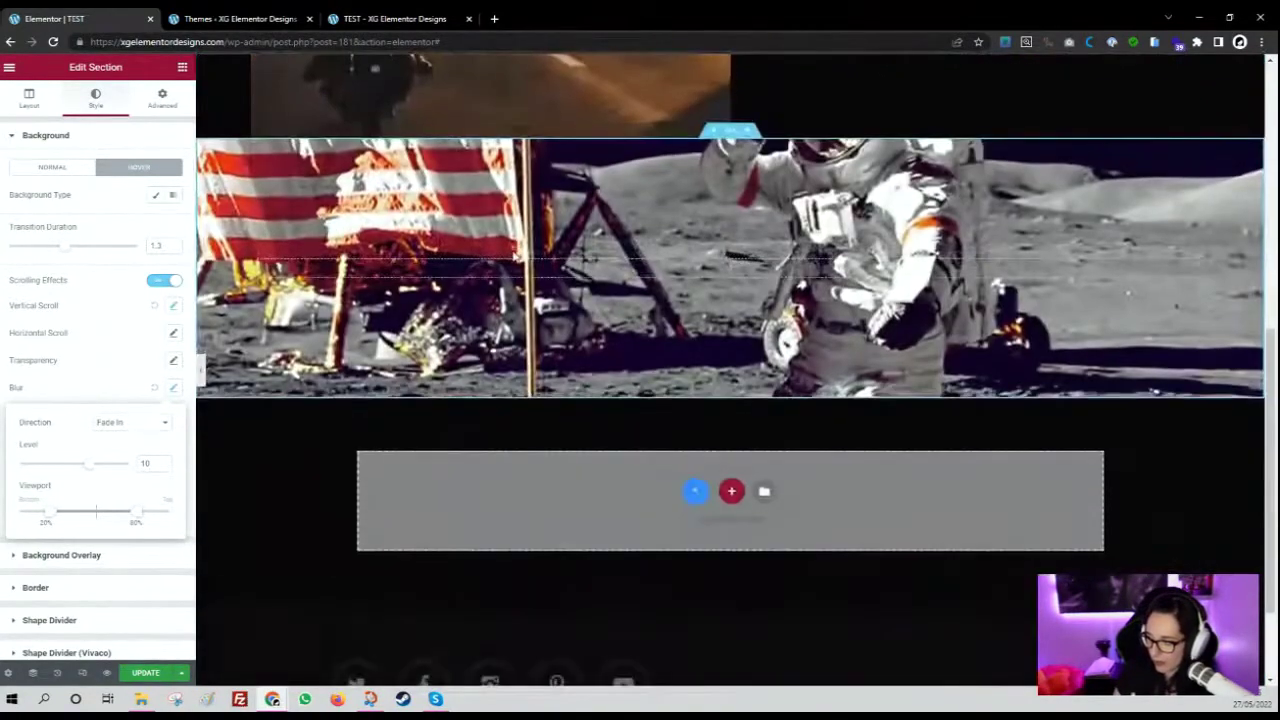
scroll(538, 284, "down", 1)
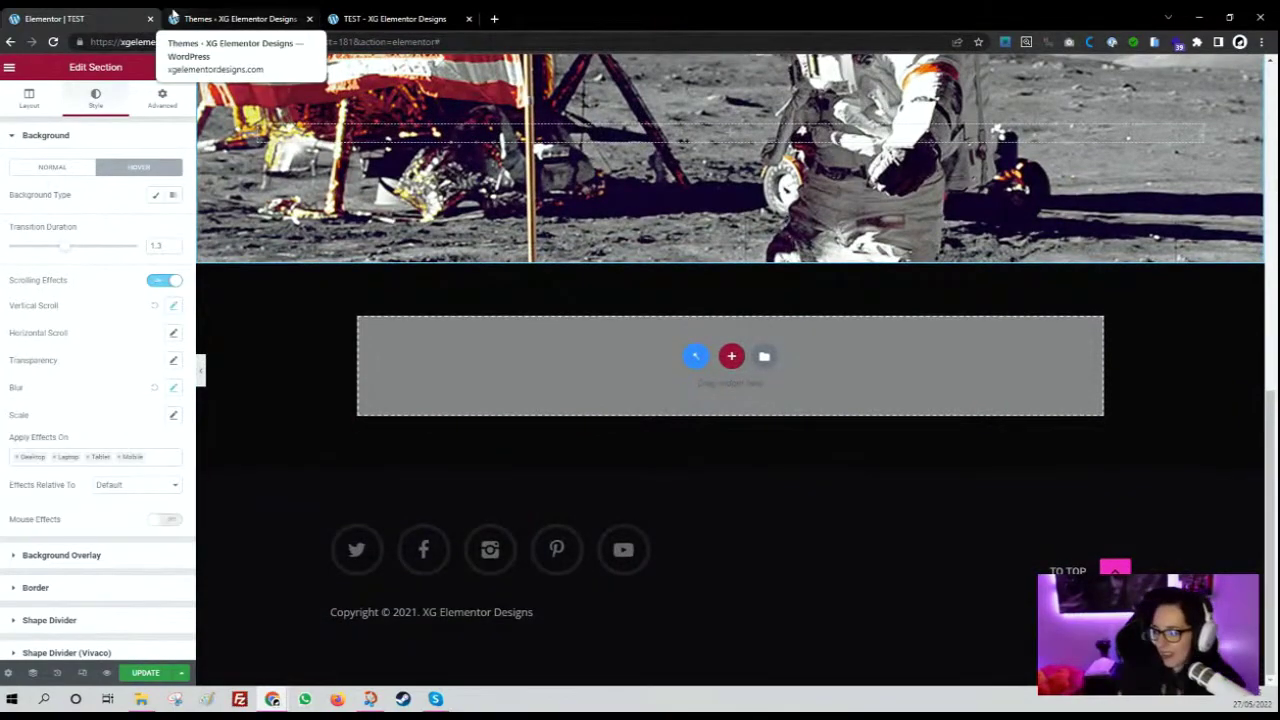
scroll(916, 423, "up", 4)
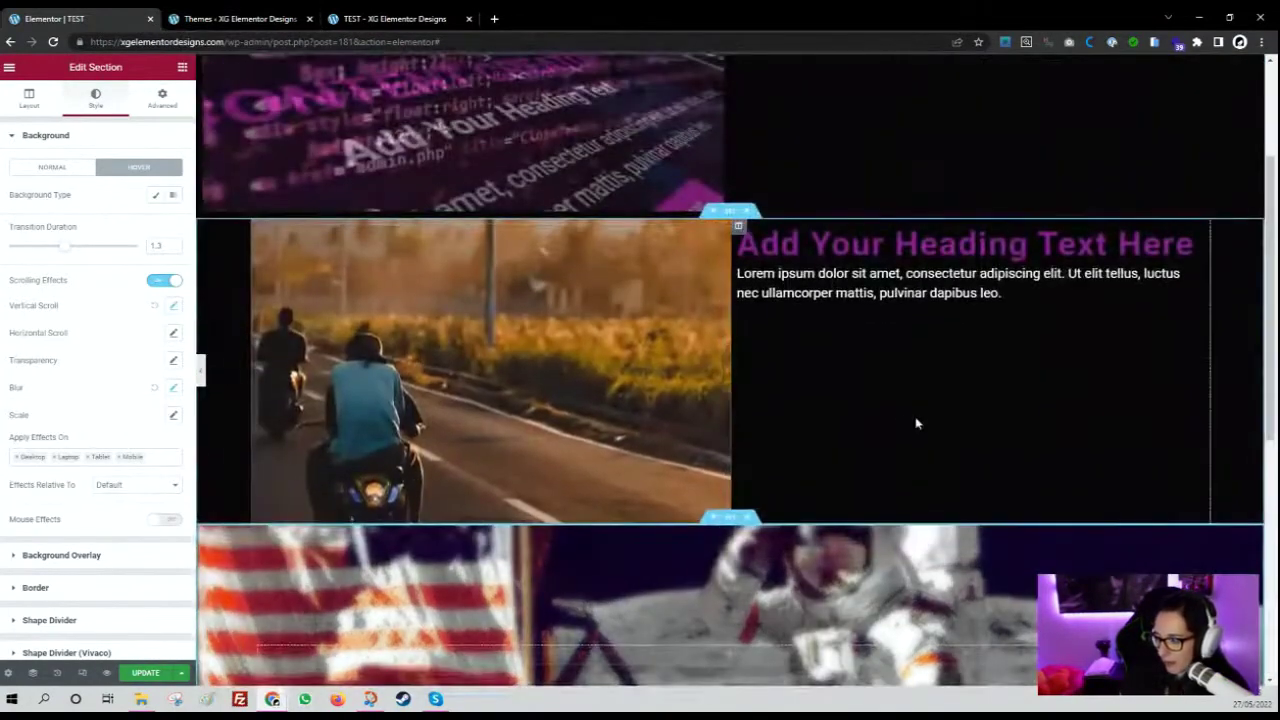
scroll(916, 423, "up", 2)
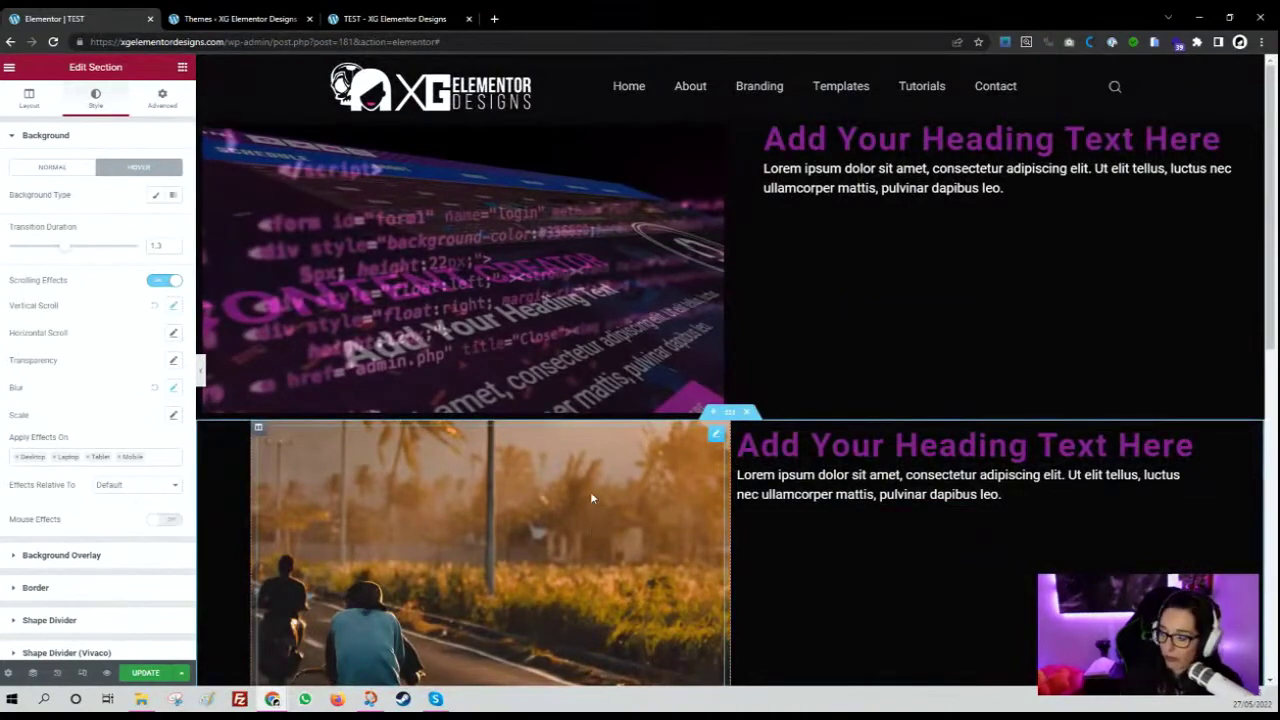
scroll(543, 450, "down", 1)
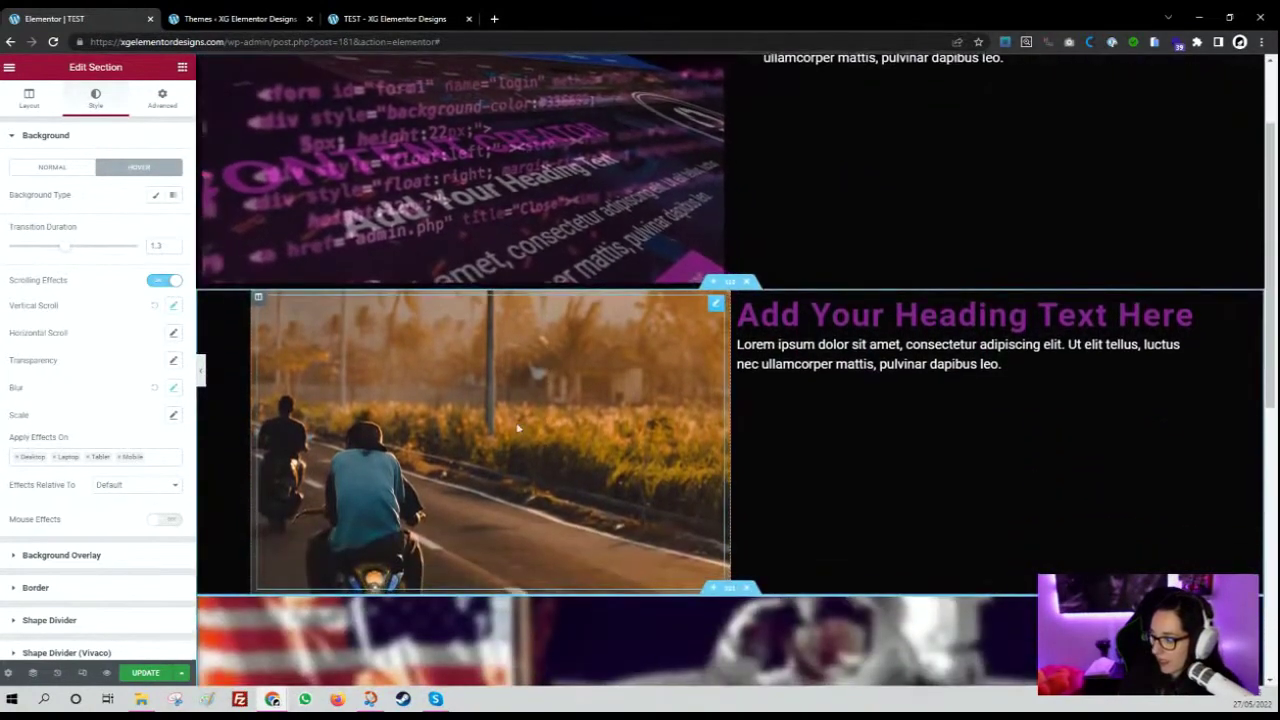
Add a new section with two equal columns below the astronaut section.
left_click(882, 473)
scroll(800, 480, "down", 4)
left_click(731, 475)
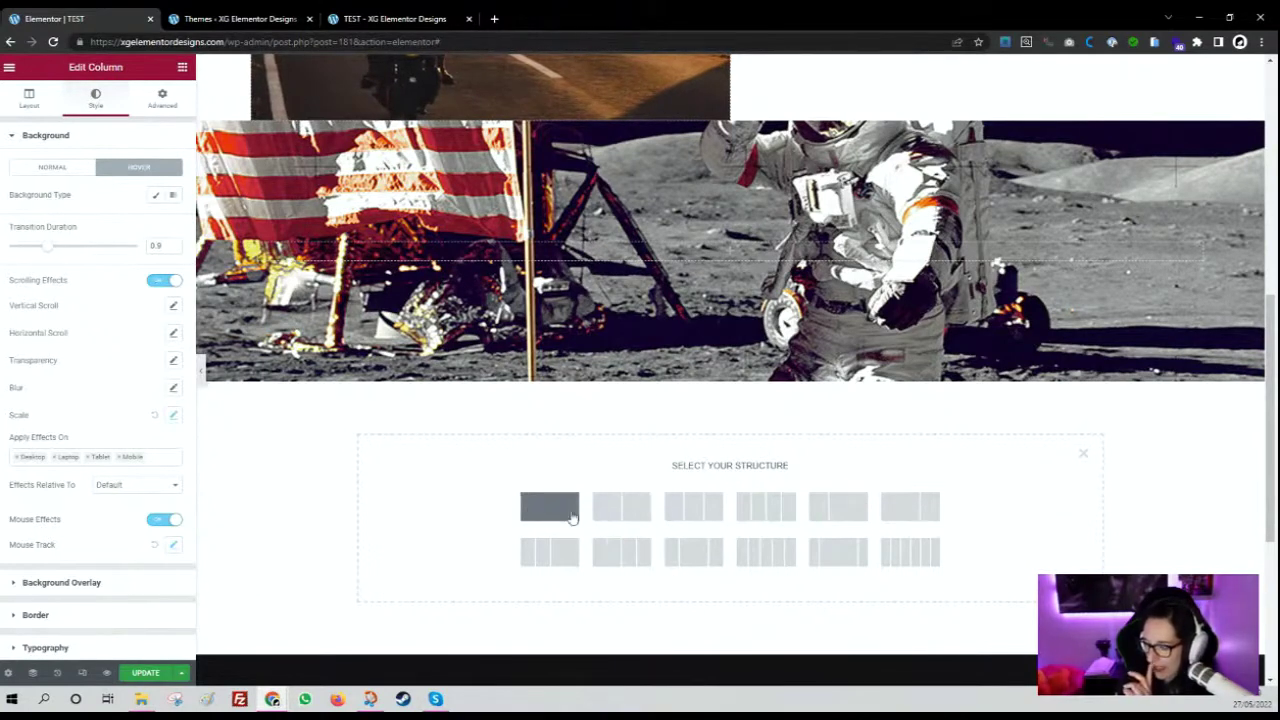
left_click(640, 519)
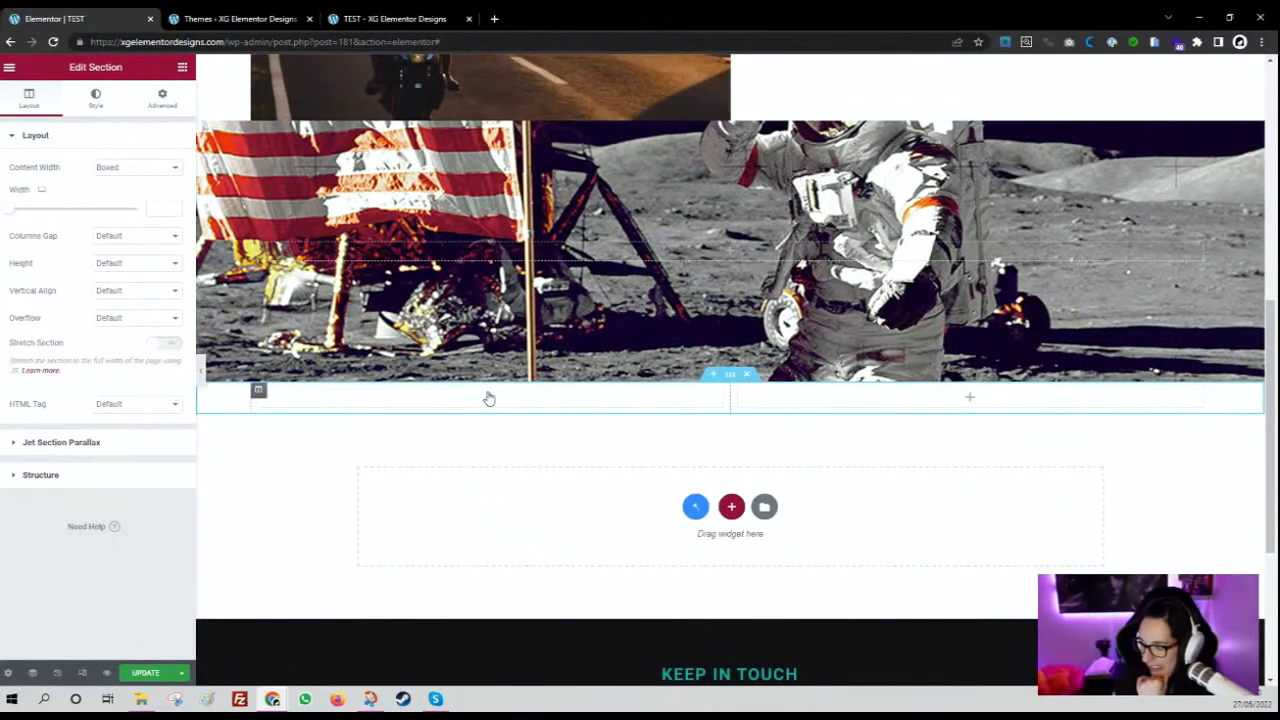
Add a Call to Action widget to the new section's left column and set its image to the astronaut photo.
left_click(182, 67)
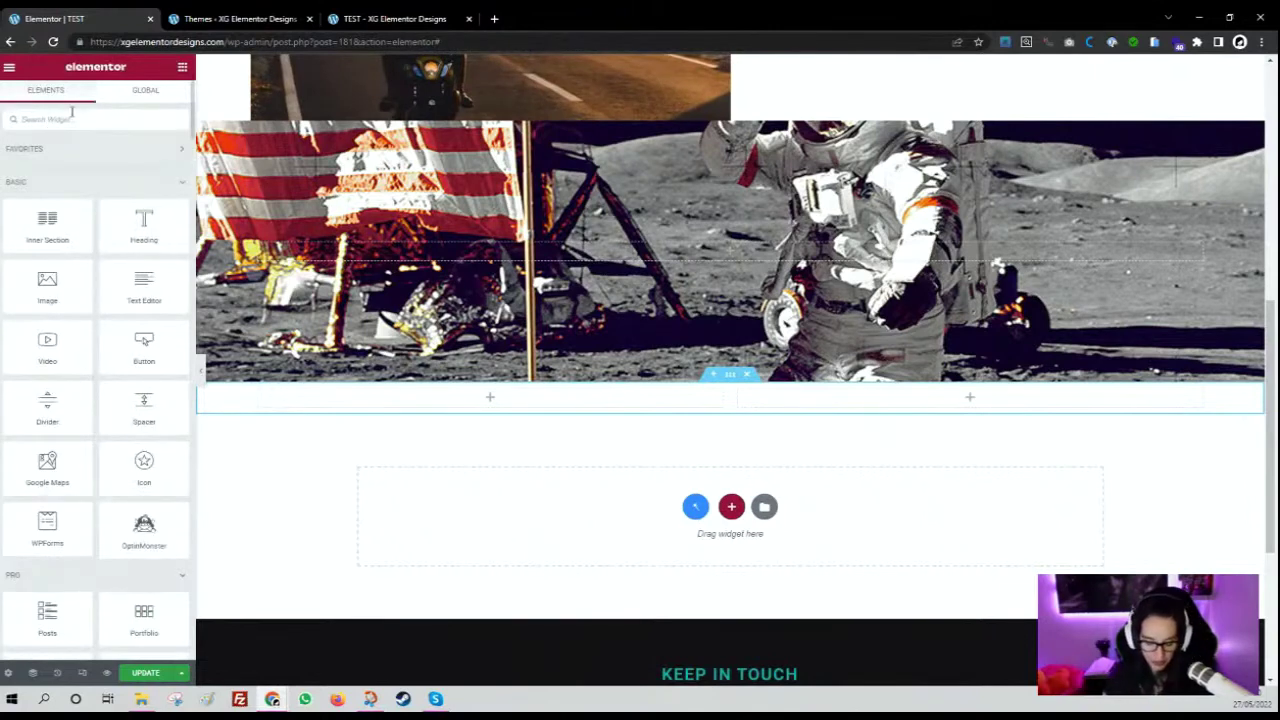
type("cal")
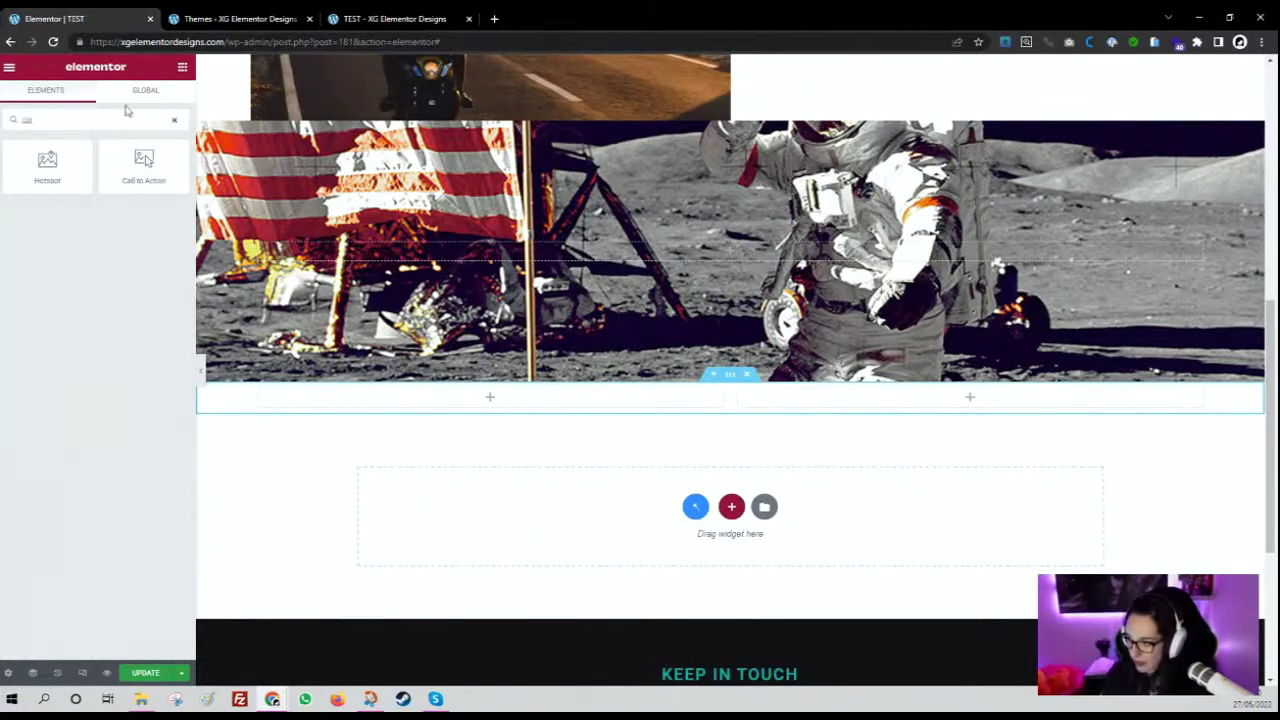
left_click_drag(144, 168, 473, 413)
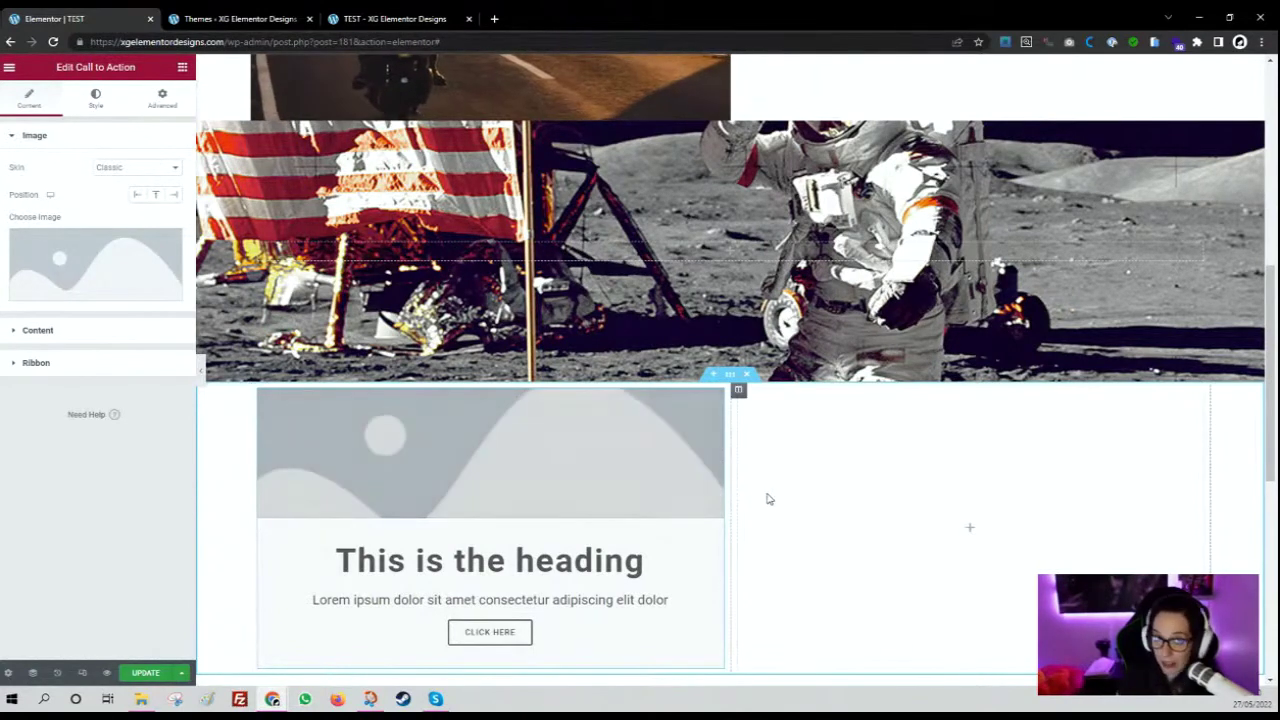
scroll(730, 496, "down", 1)
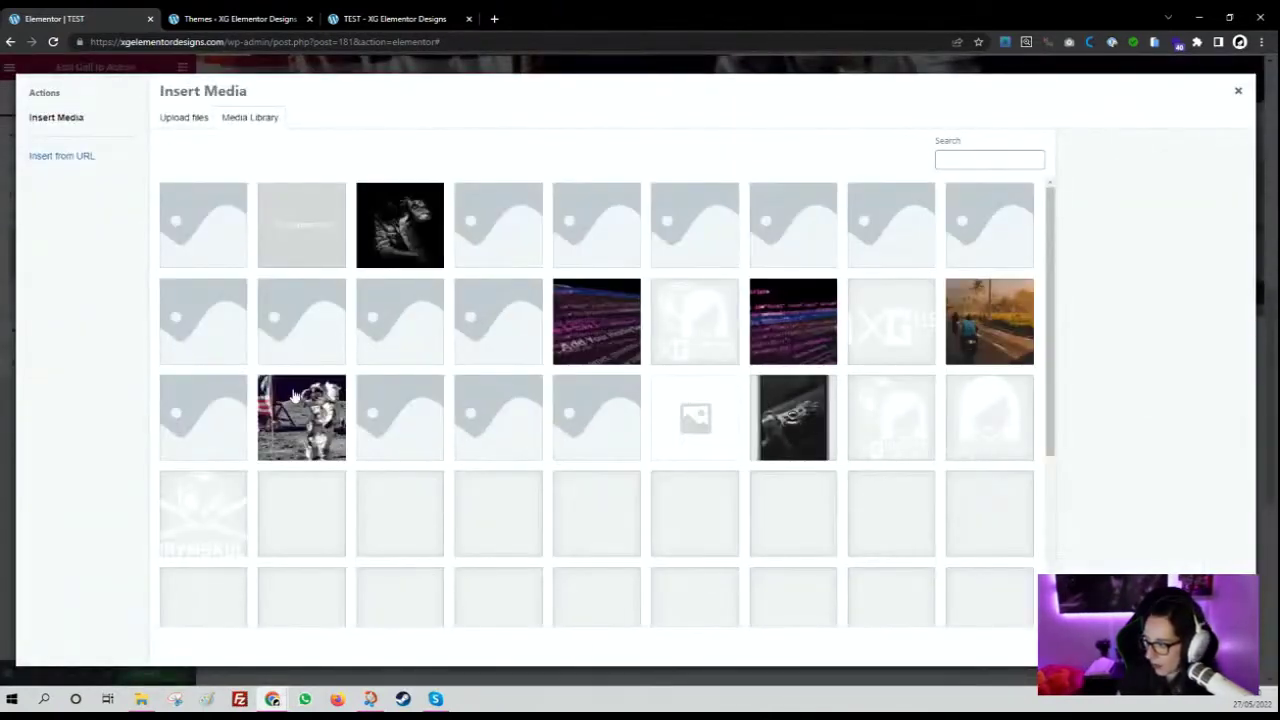
left_click(295, 397)
left_click(1190, 645)
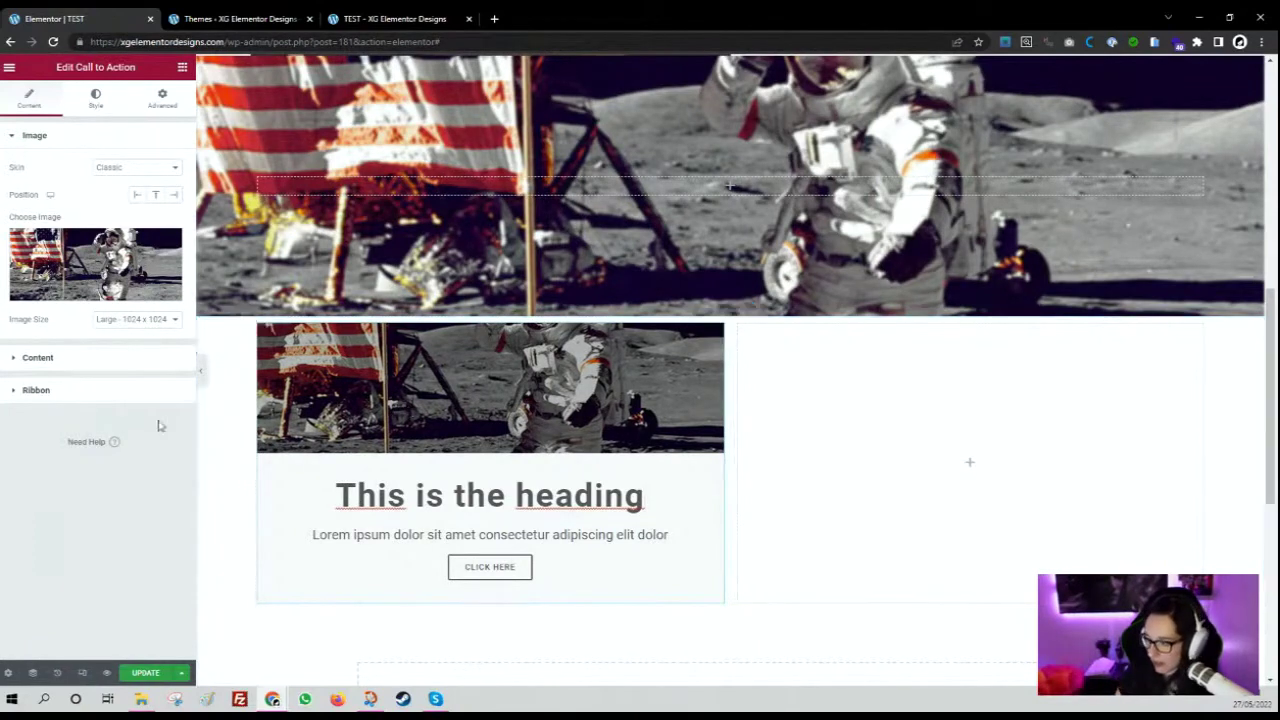
Clear the Call to Action's description, title and button text so that only the image remains.
left_click(38, 357)
left_click_drag(84, 301, 13, 292)
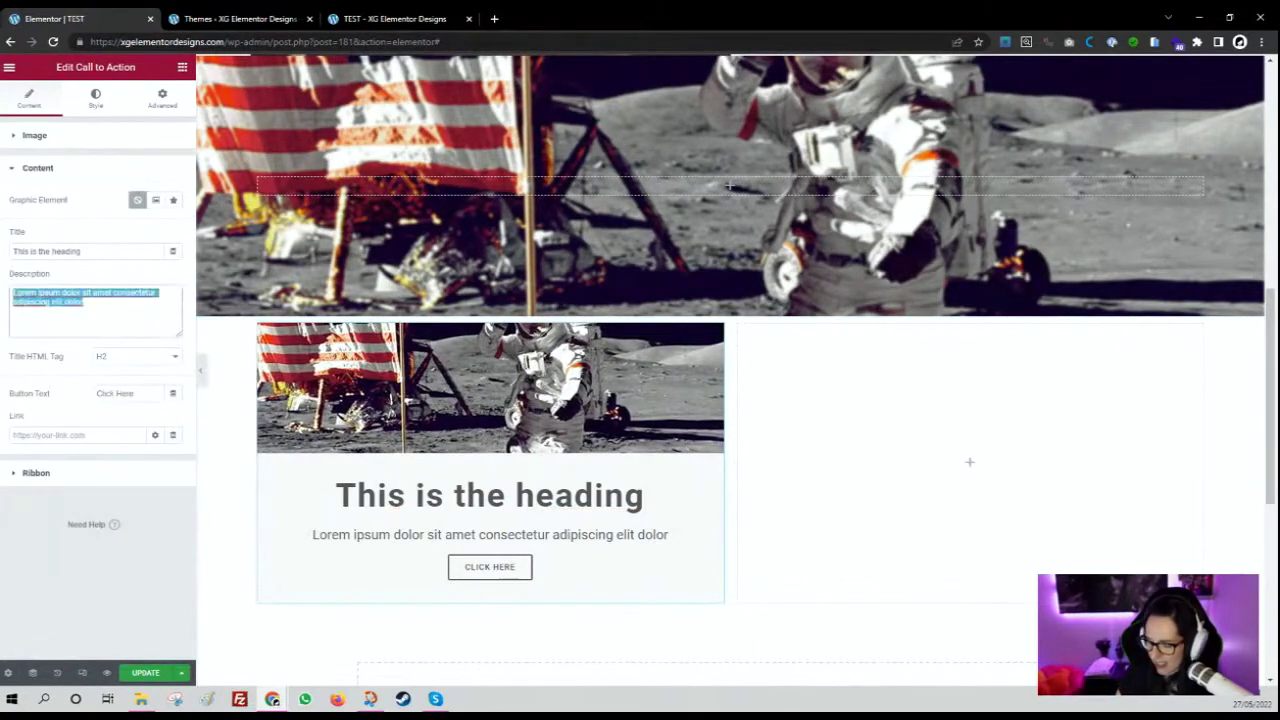
key("BackSpace")
left_click_drag(110, 250, 2, 262)
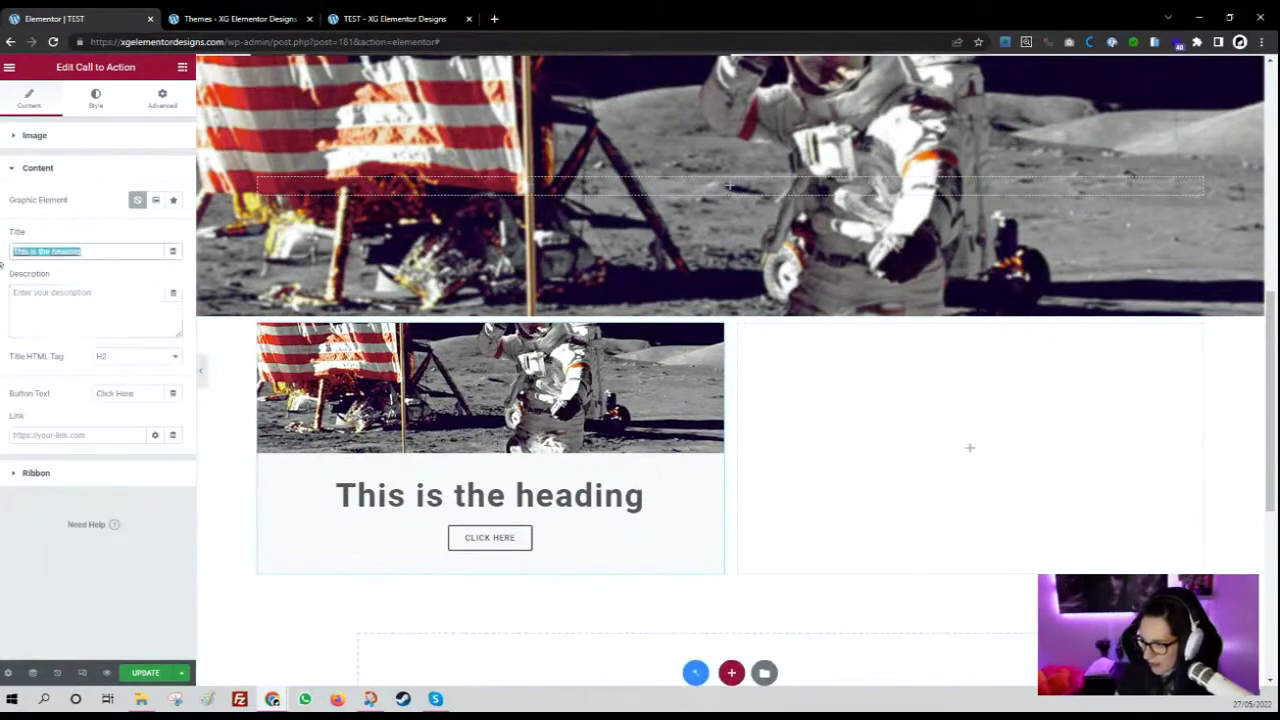
key("BackSpace")
left_click(97, 447)
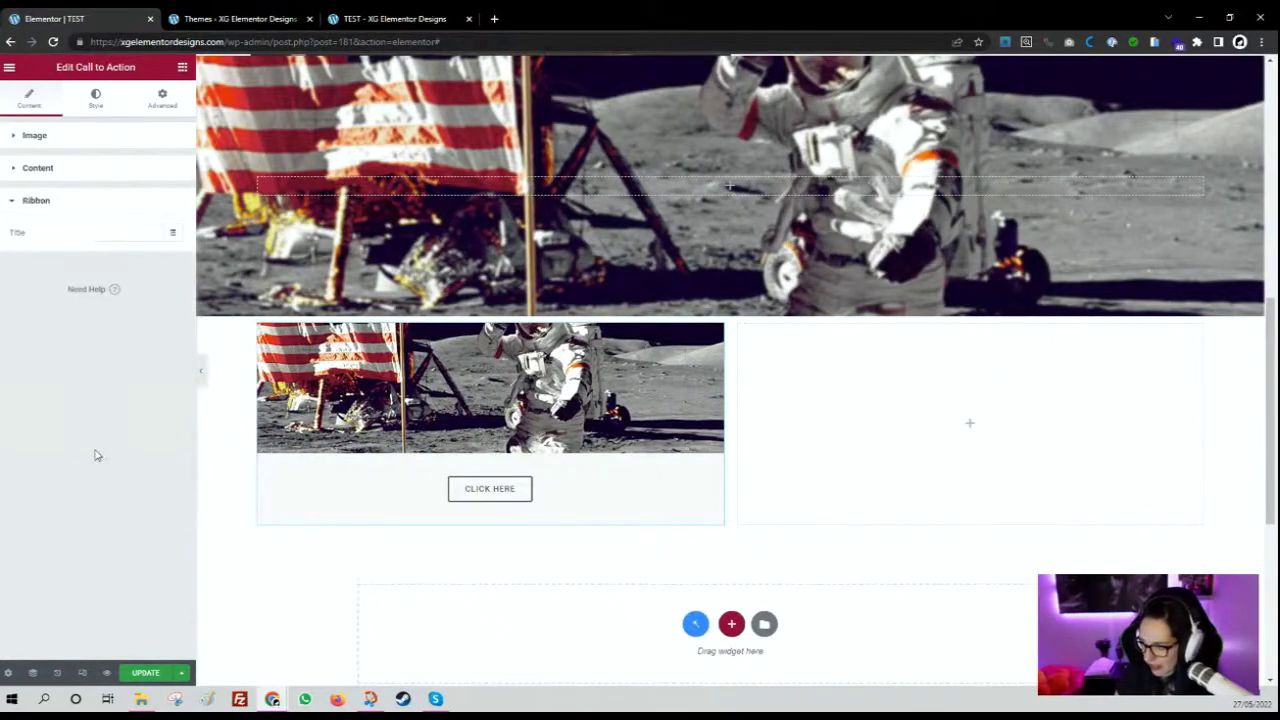
left_click(59, 167)
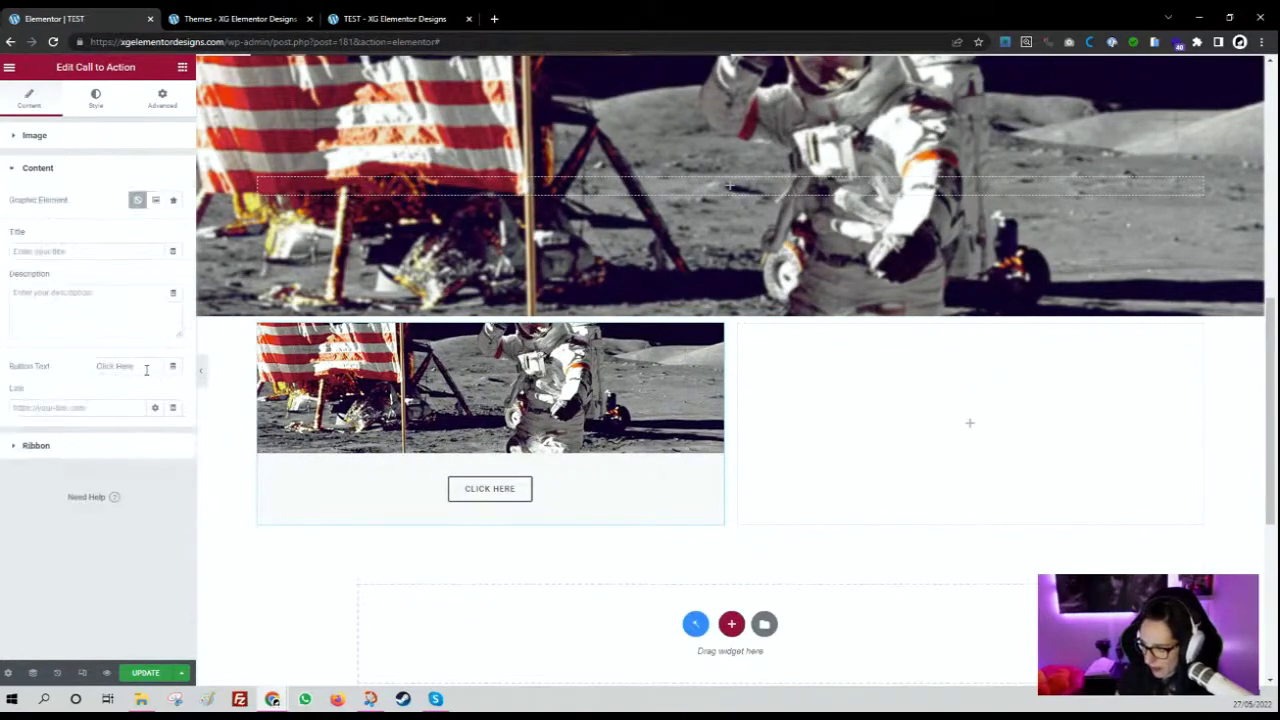
key("BackSpace")
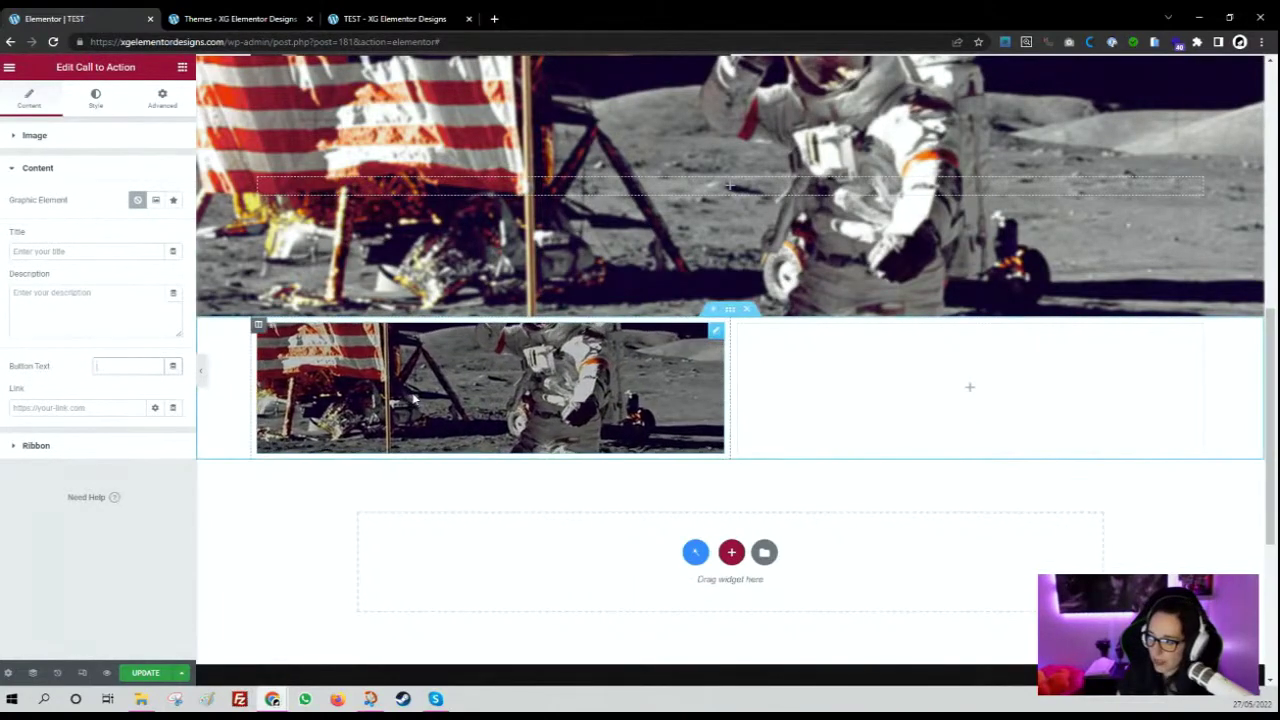
Set the Call to Action's link to # and apply it on the Whole Box.
left_click(75, 407)
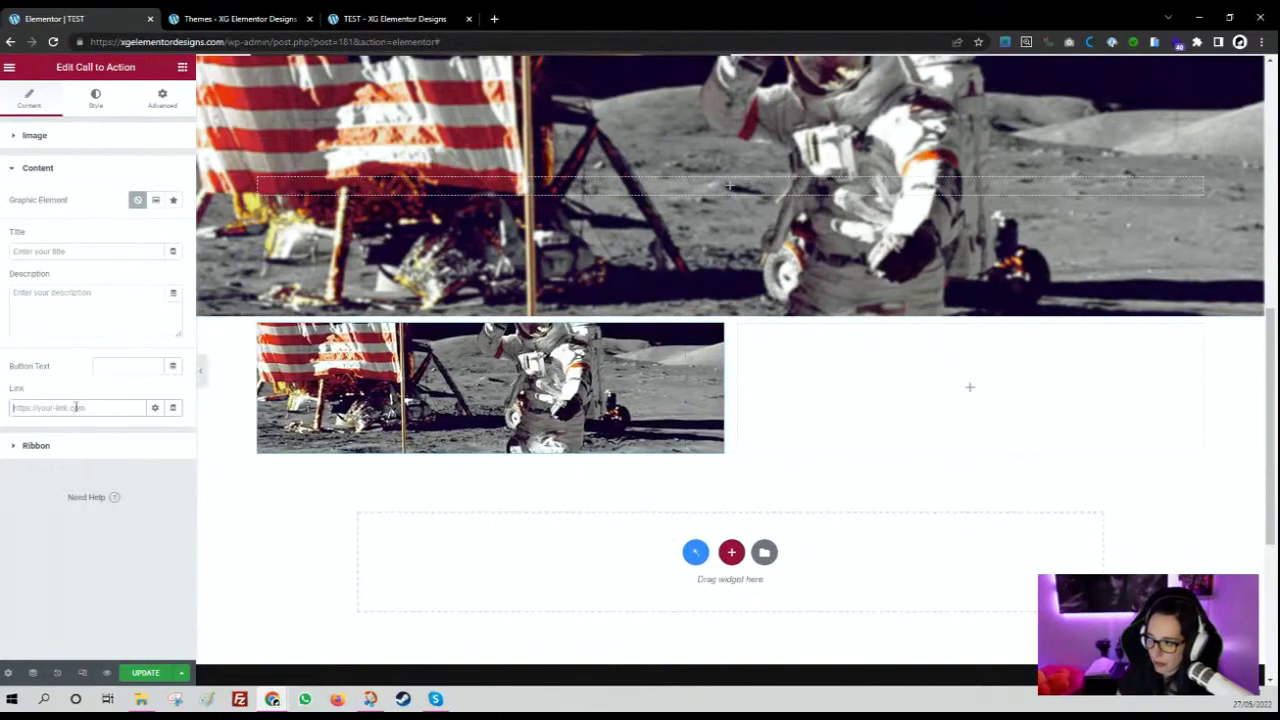
type("#")
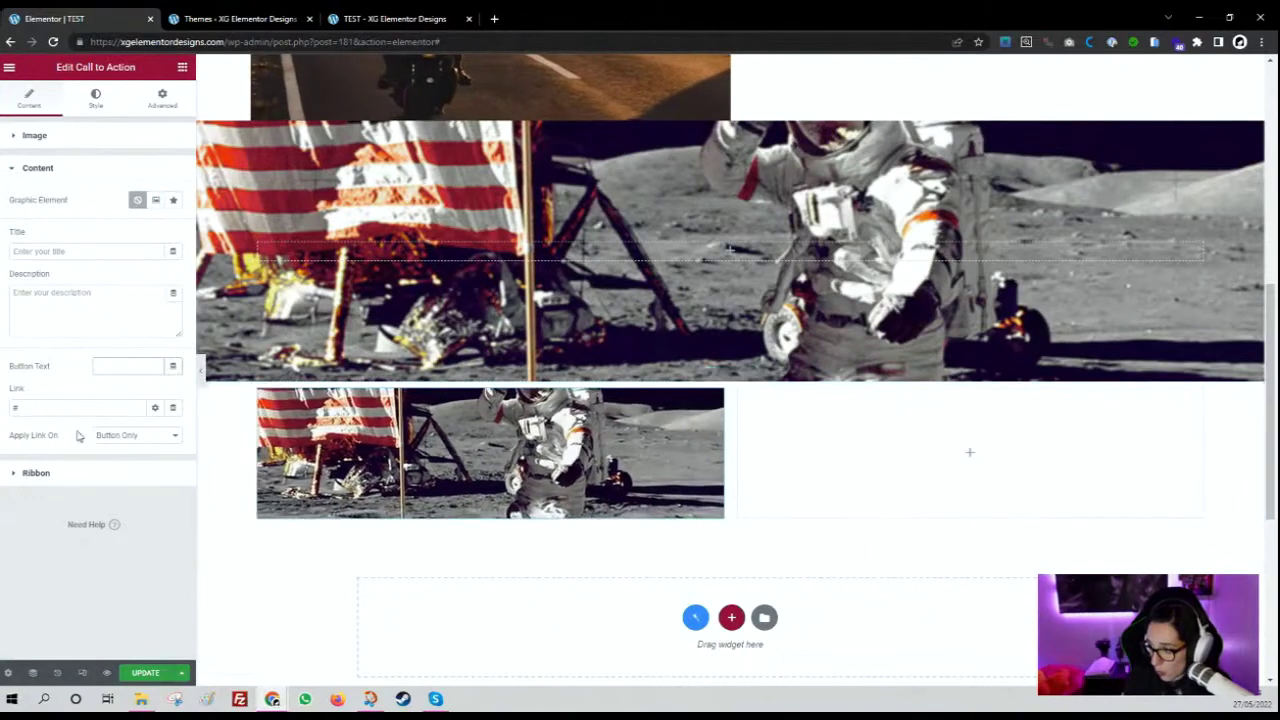
left_click(128, 435)
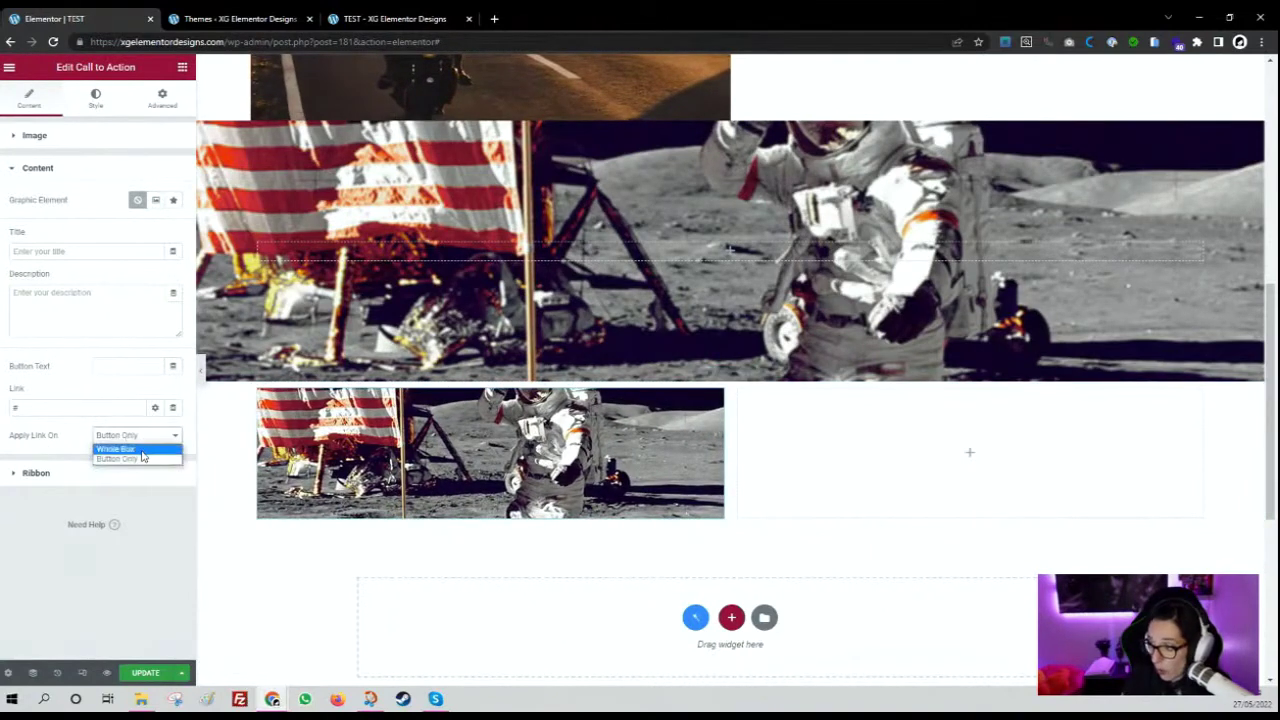
left_click(141, 450)
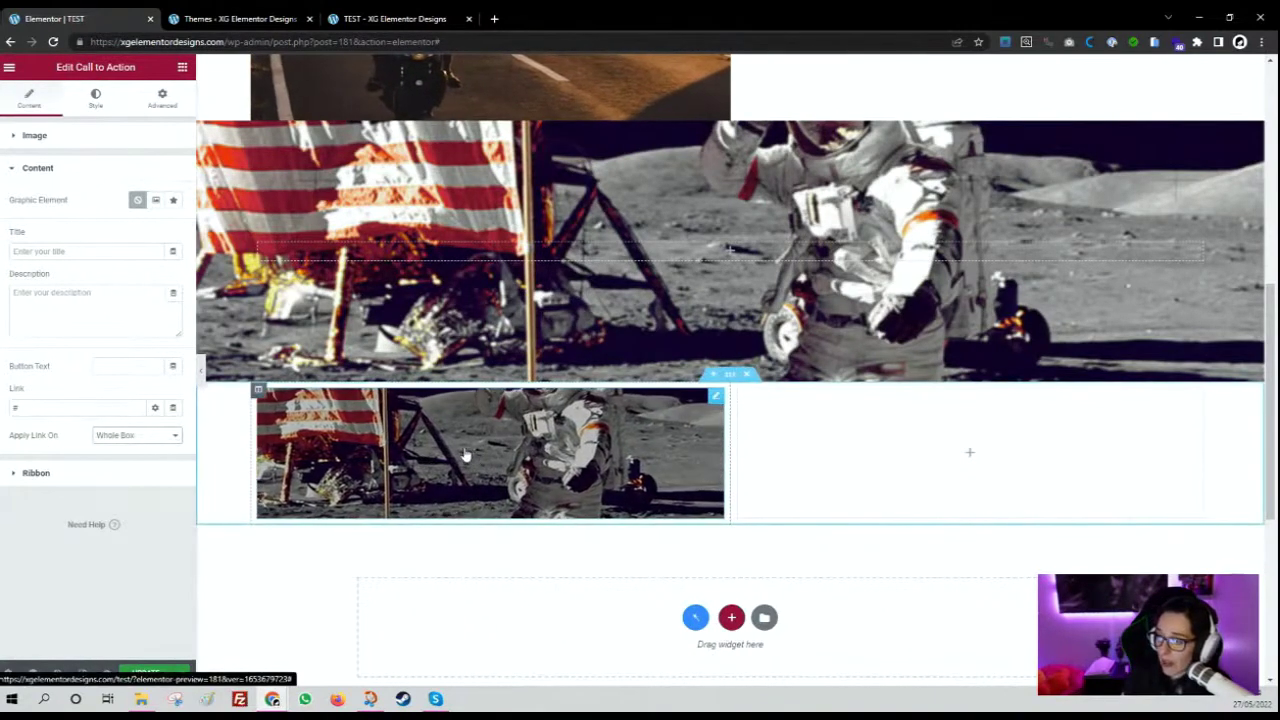